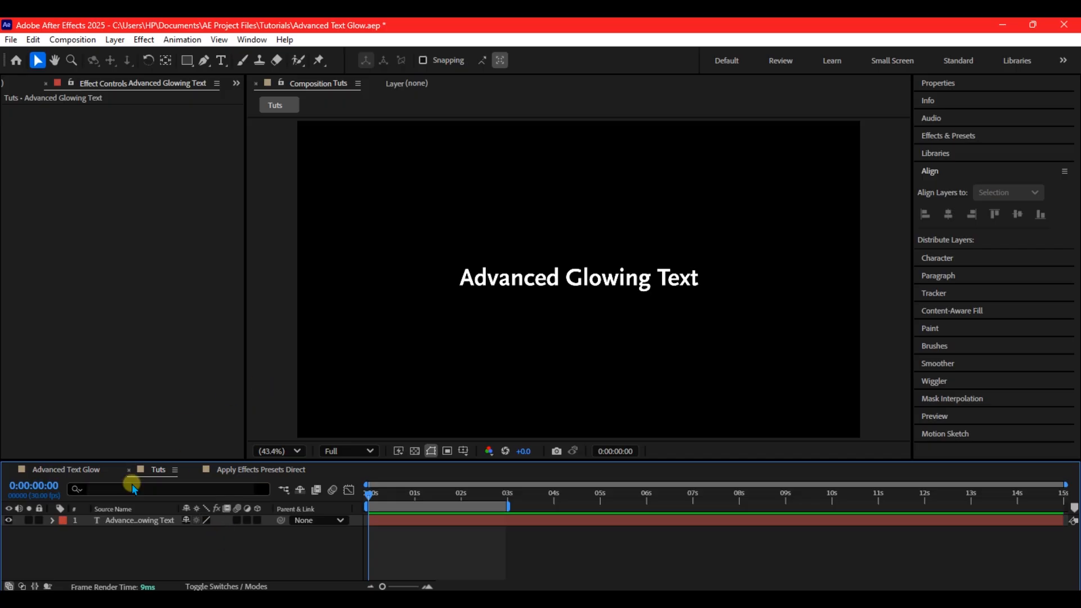
# Step: Add a Position animator to the Advanced Glowing Text layer and set the animator's position to 311, 0
pyautogui.click(149, 520)
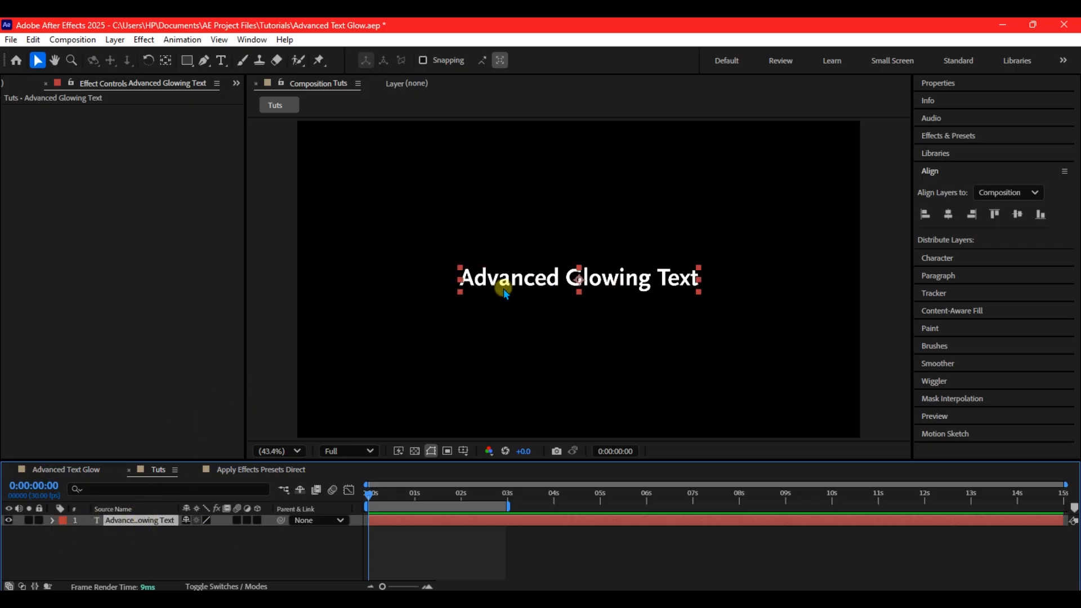
pyautogui.click(143, 558)
pyautogui.click(51, 521)
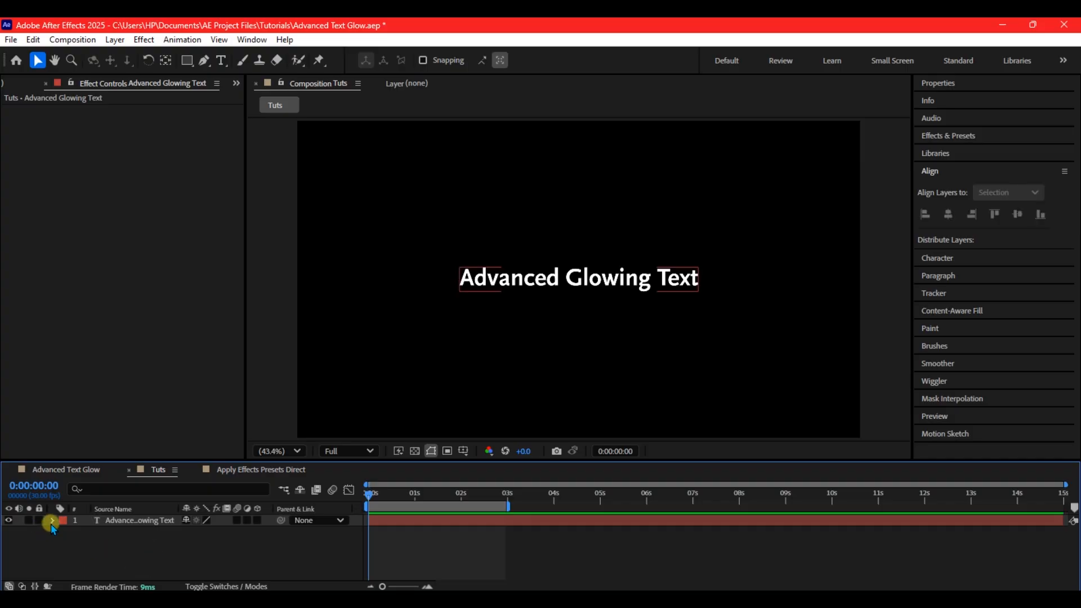
pyautogui.click(116, 522)
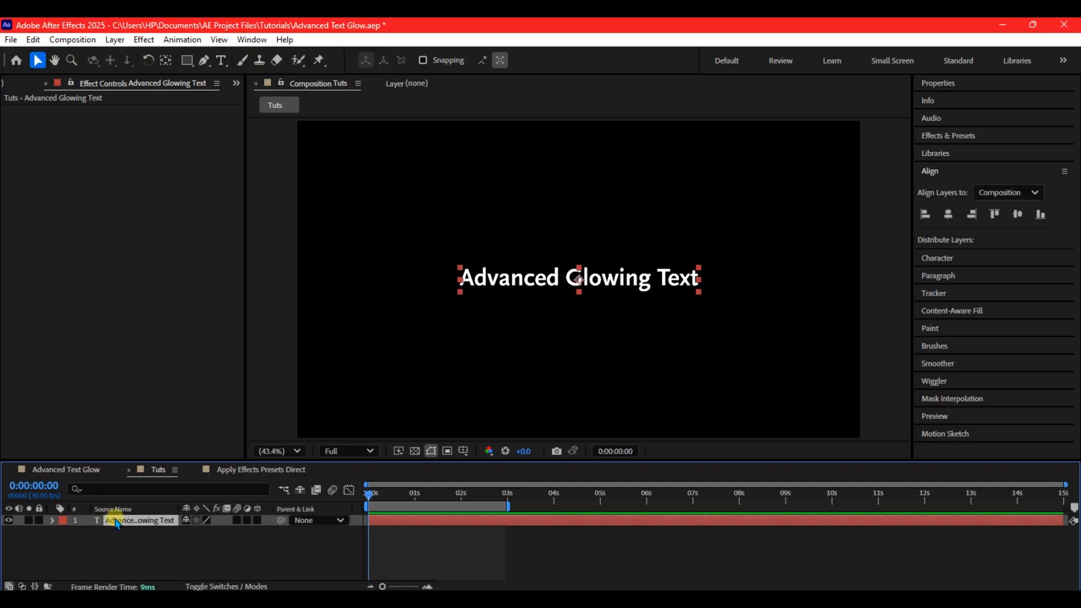
pyautogui.press('u')
pyautogui.press('u')
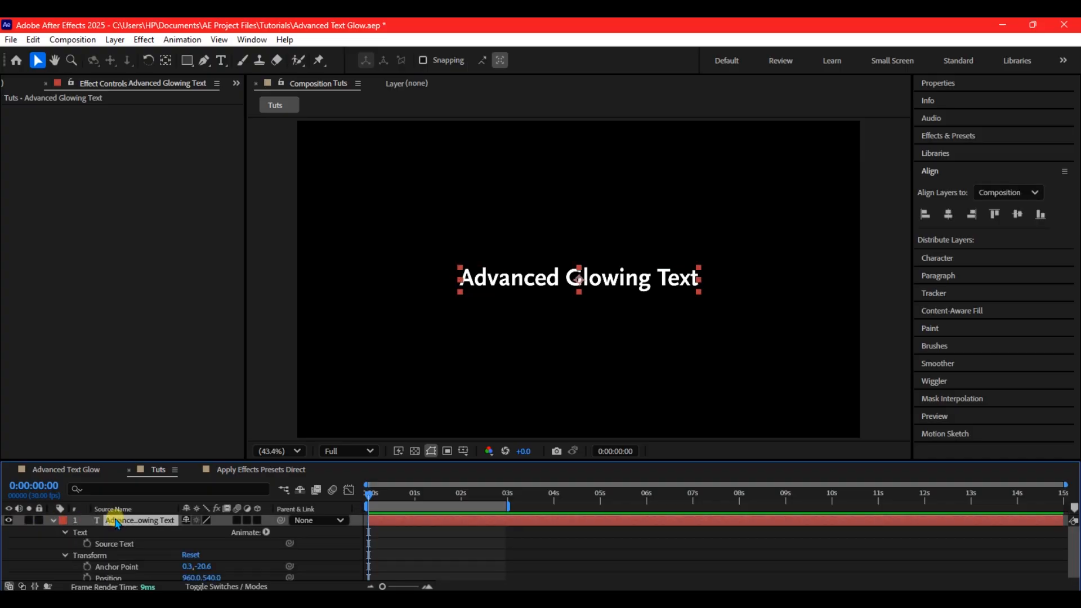
pyautogui.click(266, 533)
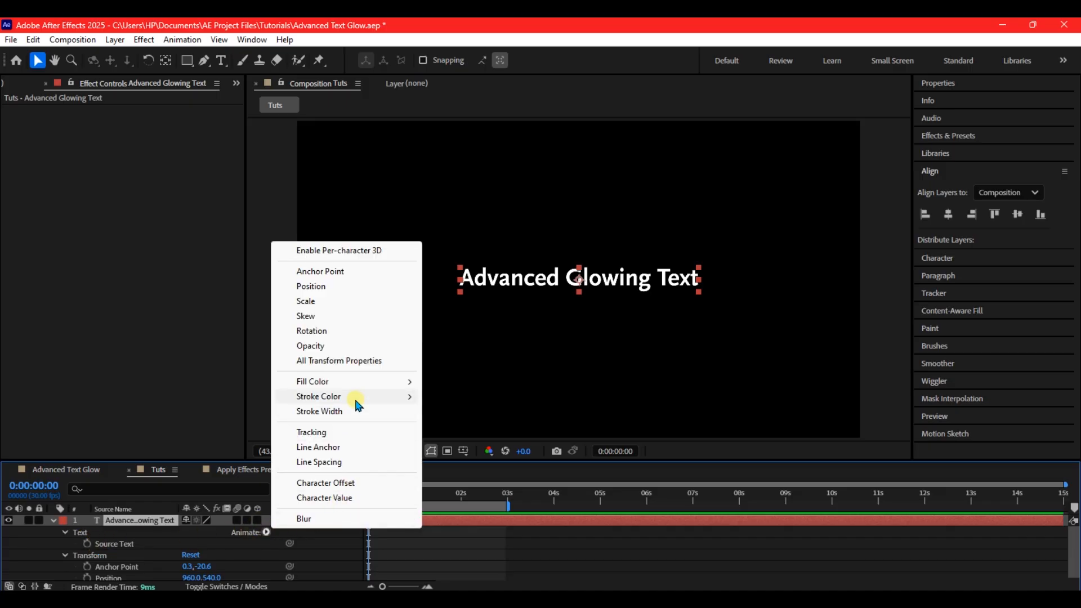
pyautogui.click(308, 286)
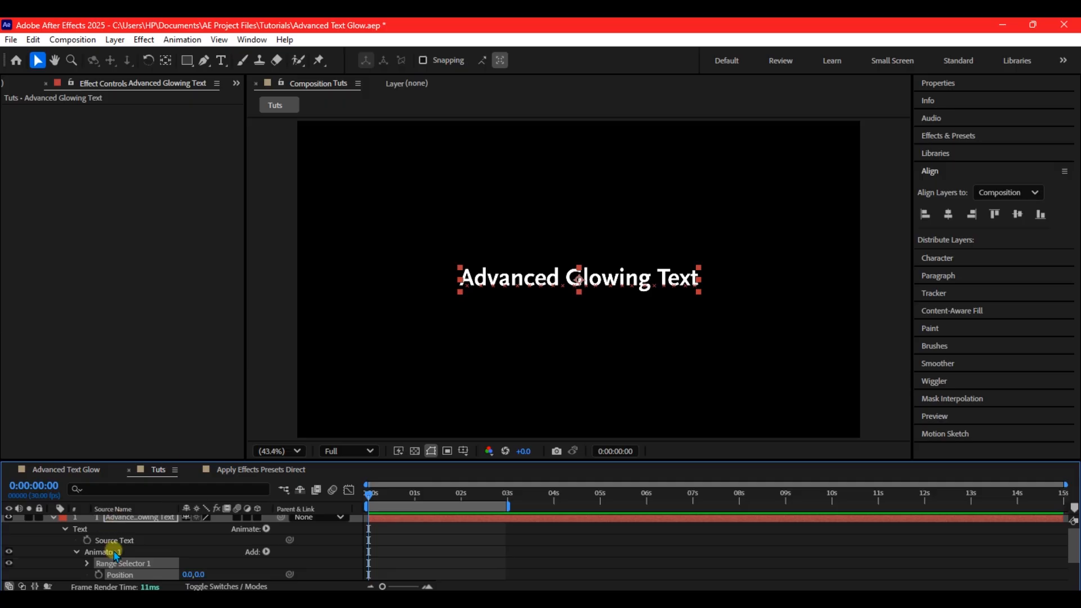
pyautogui.scroll(-3, 112, 551)
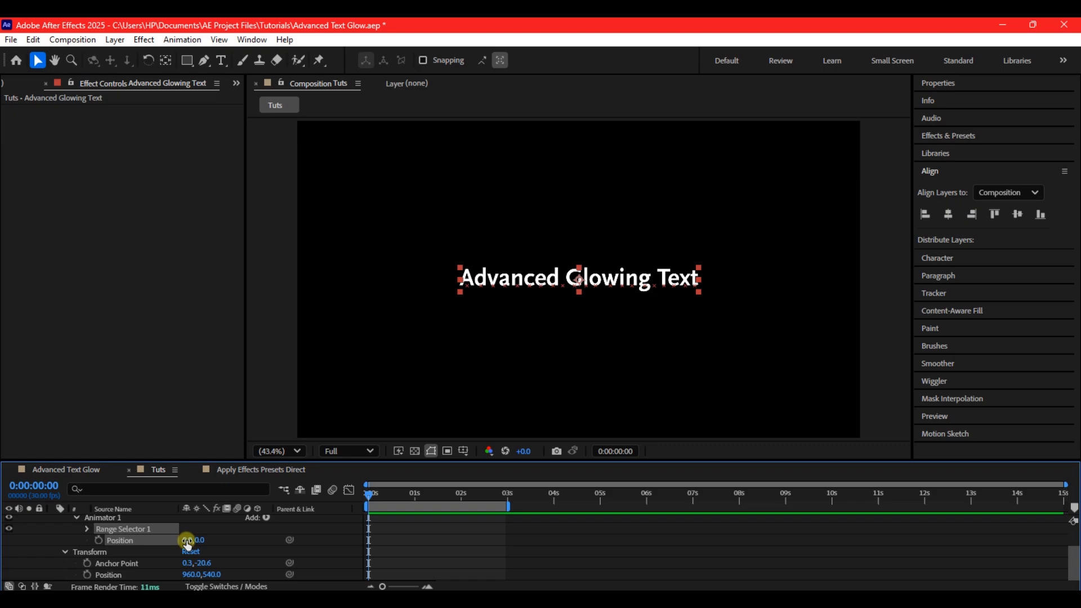
pyautogui.moveTo(188, 540); pyautogui.dragTo(415, 552)
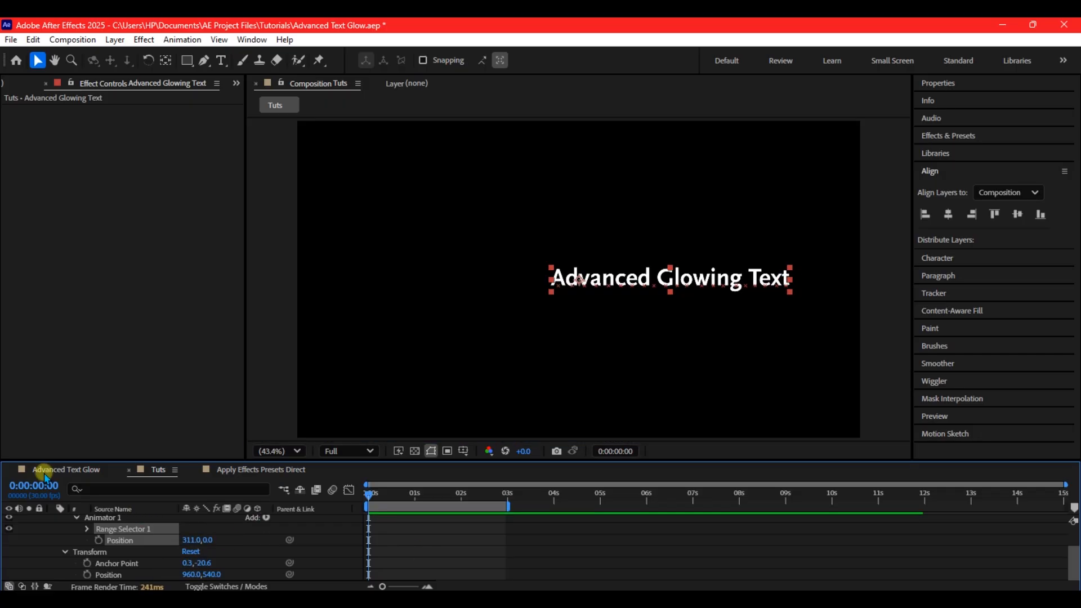
# Step: Enable keyframing for Range Selector 1's Offset at the start of the timeline and set it to -100%
pyautogui.click(85, 528)
pyautogui.scroll(-1, 169, 552)
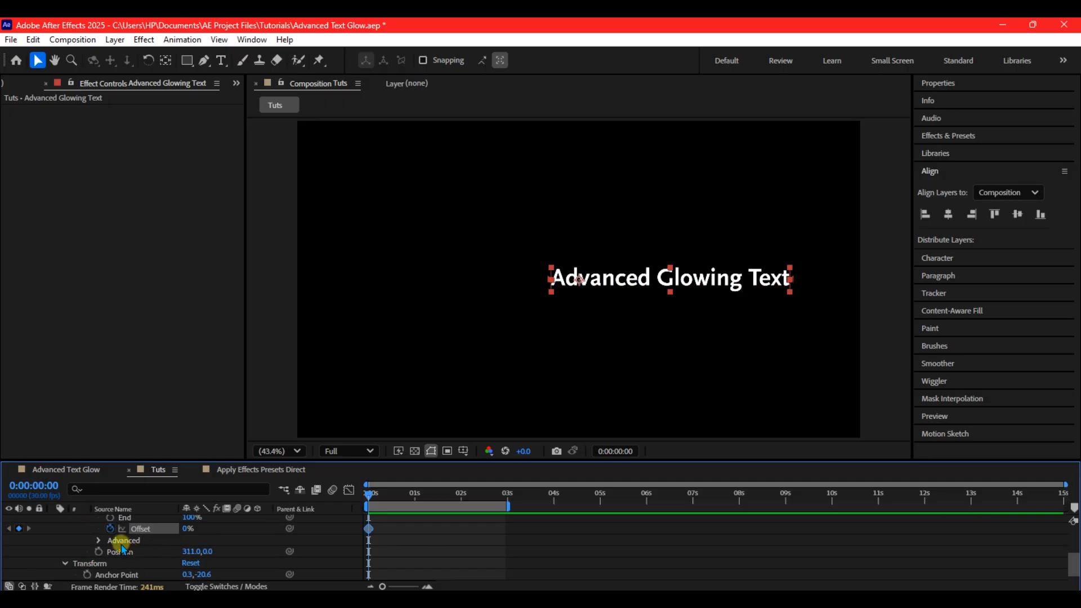
pyautogui.click(109, 529)
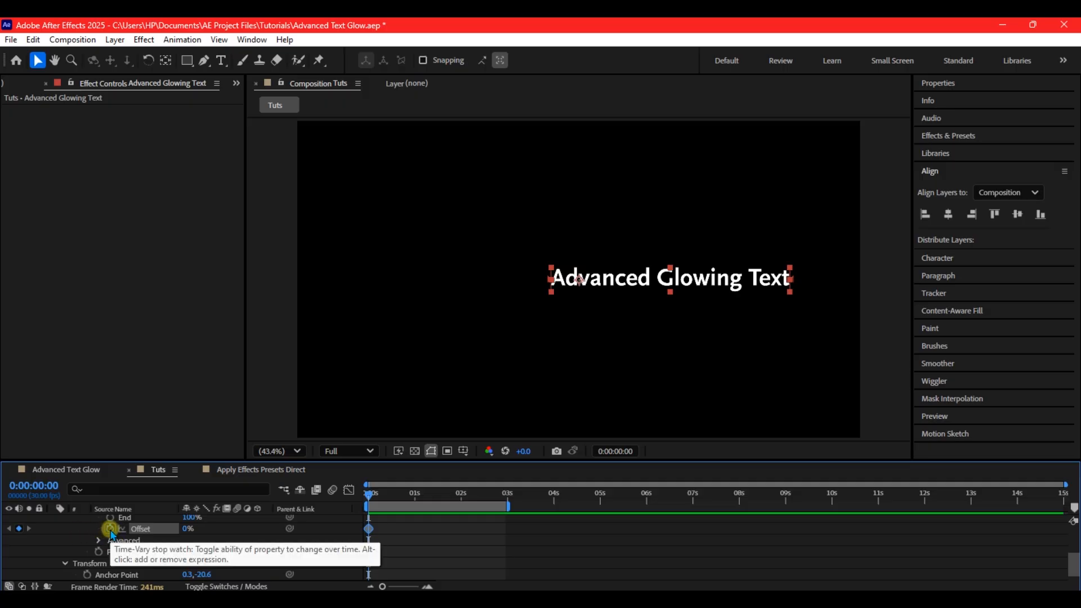
pyautogui.click(110, 529)
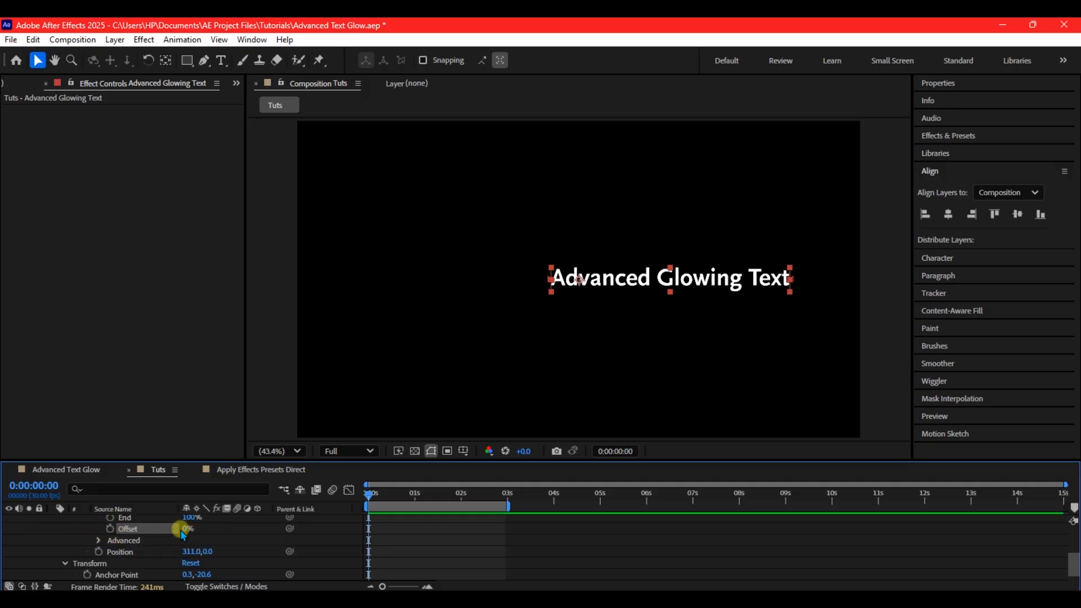
pyautogui.moveTo(188, 529); pyautogui.dragTo(185, 530)
pyautogui.click(393, 539)
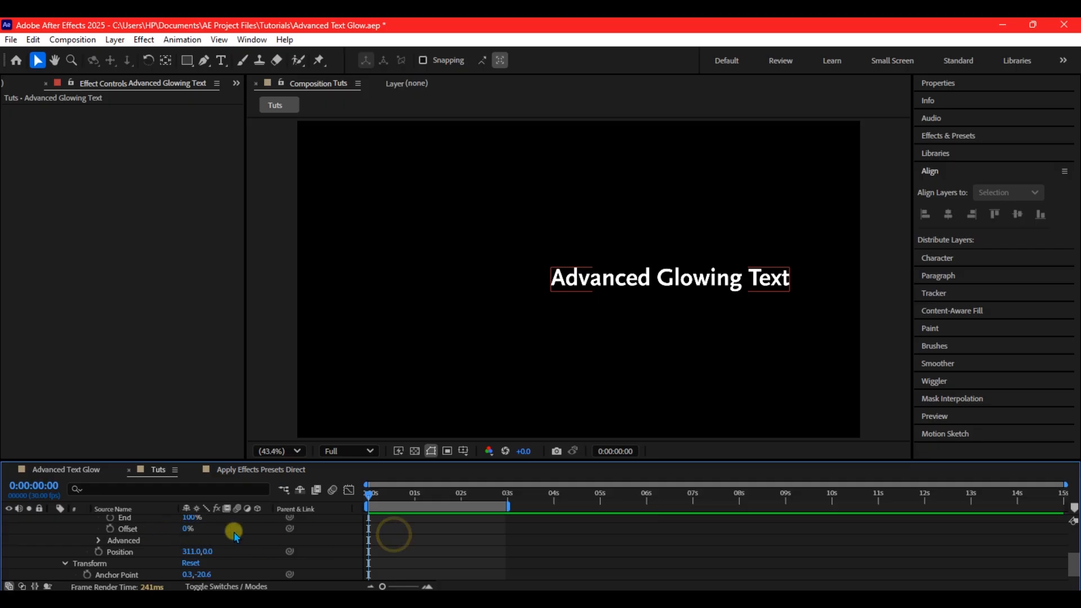
pyautogui.click(110, 529)
pyautogui.click(186, 530)
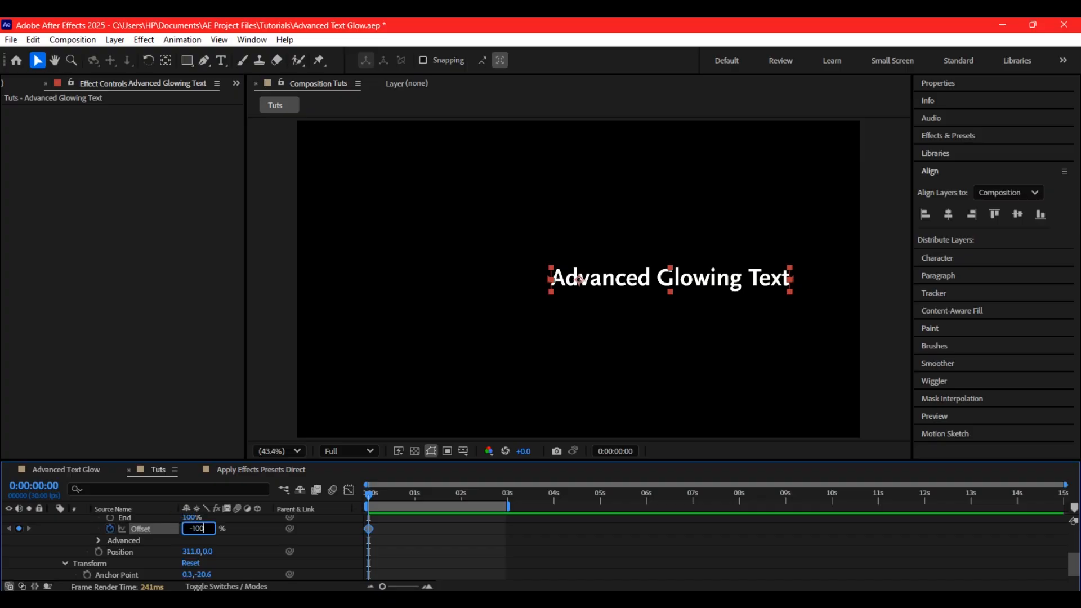
pyautogui.press('Return')
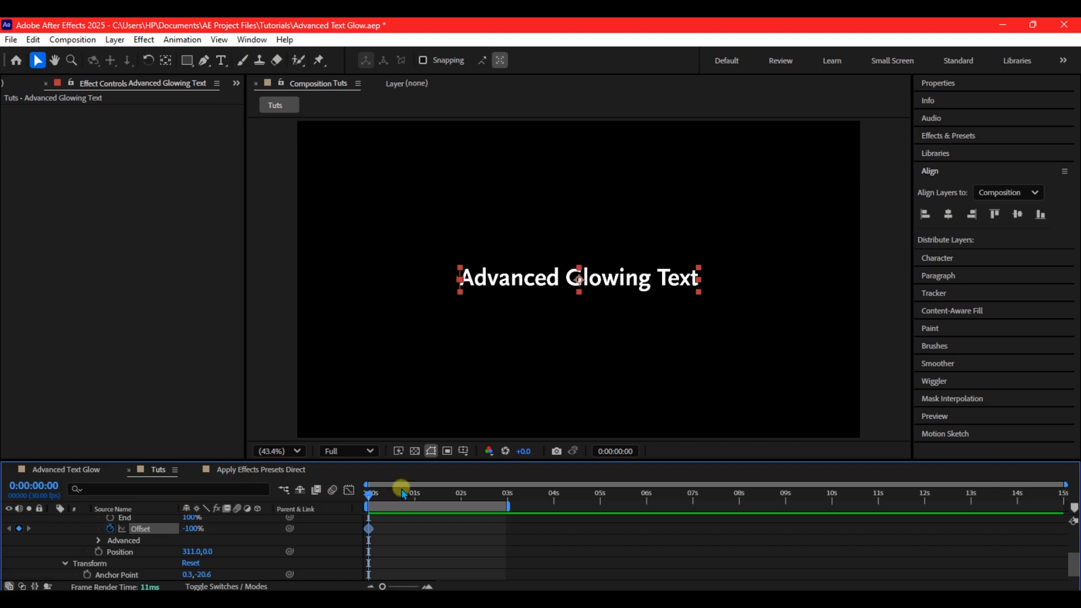
# Step: Keyframe the range selector's Offset at 100% at the 1-second mark
pyautogui.click(415, 494)
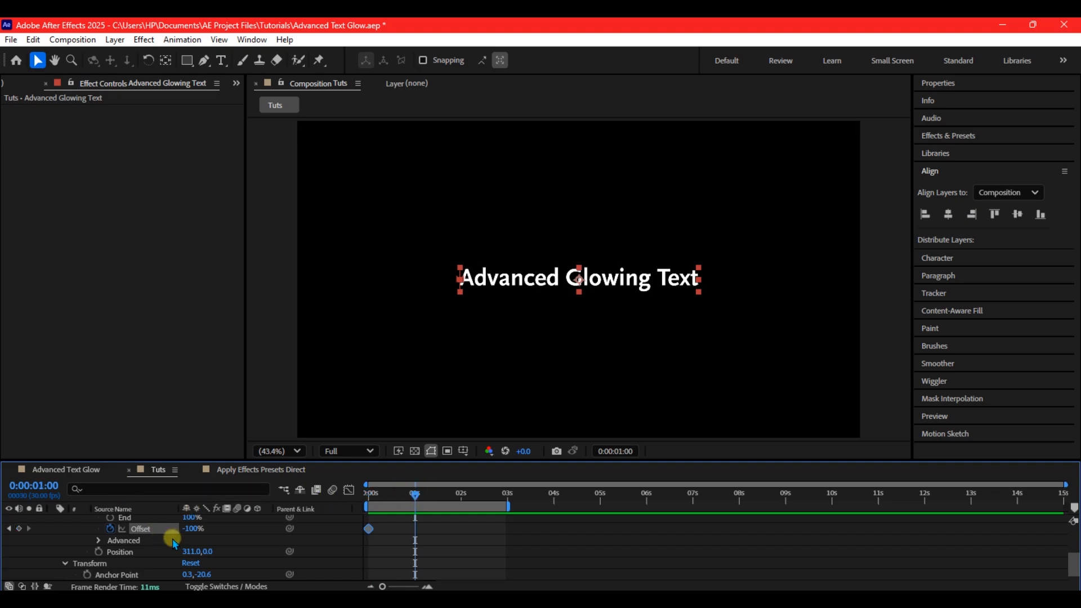
pyautogui.moveTo(191, 535); pyautogui.dragTo(427, 545)
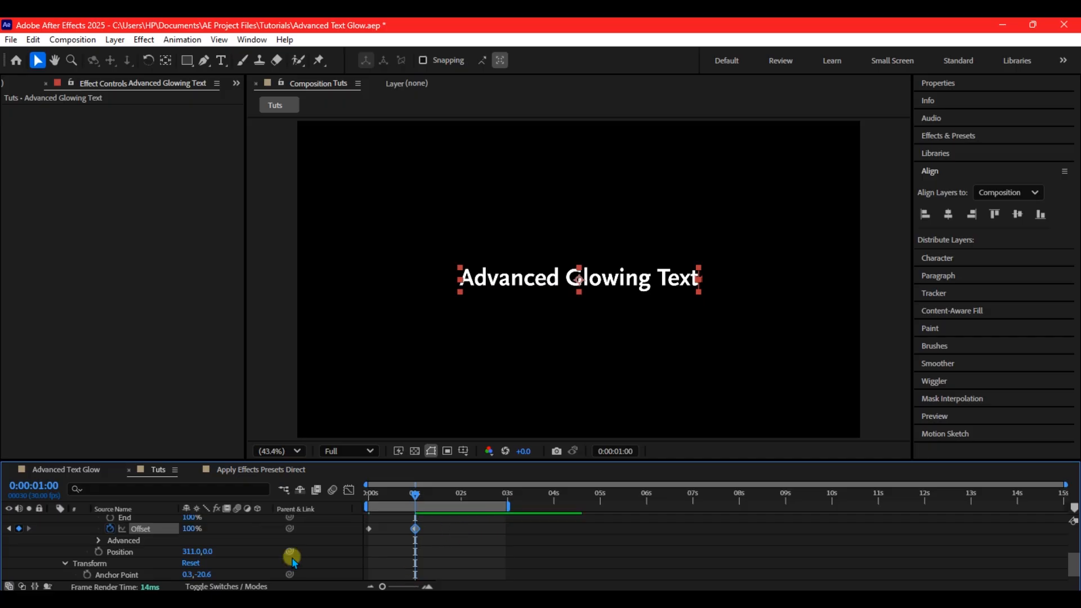
pyautogui.click(372, 494)
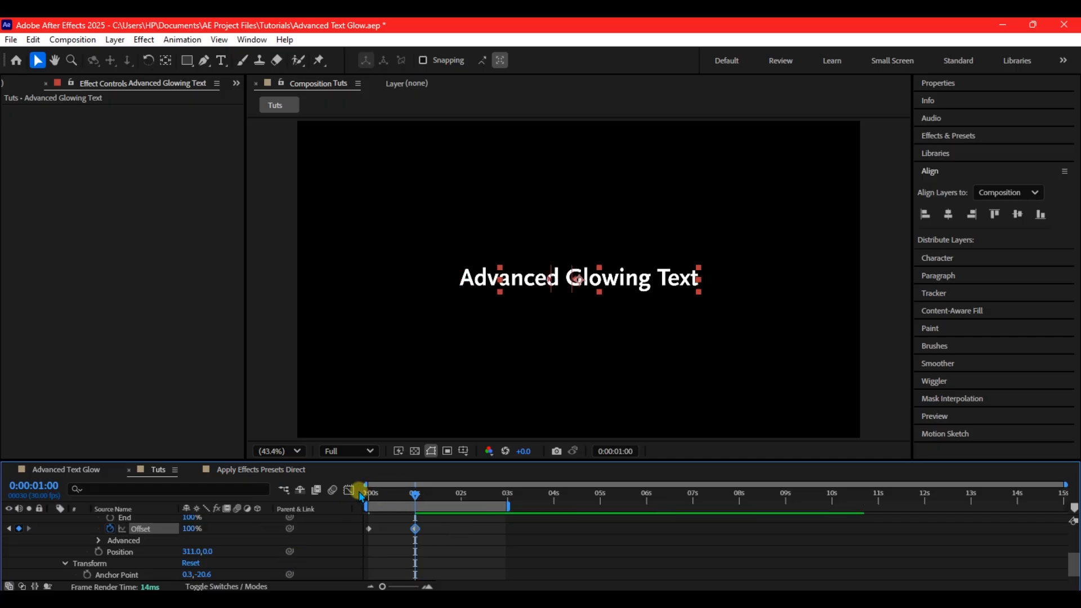
# Step: End the work area at 0:00:02:04 and preview the text animation from the start
pyautogui.click(467, 494)
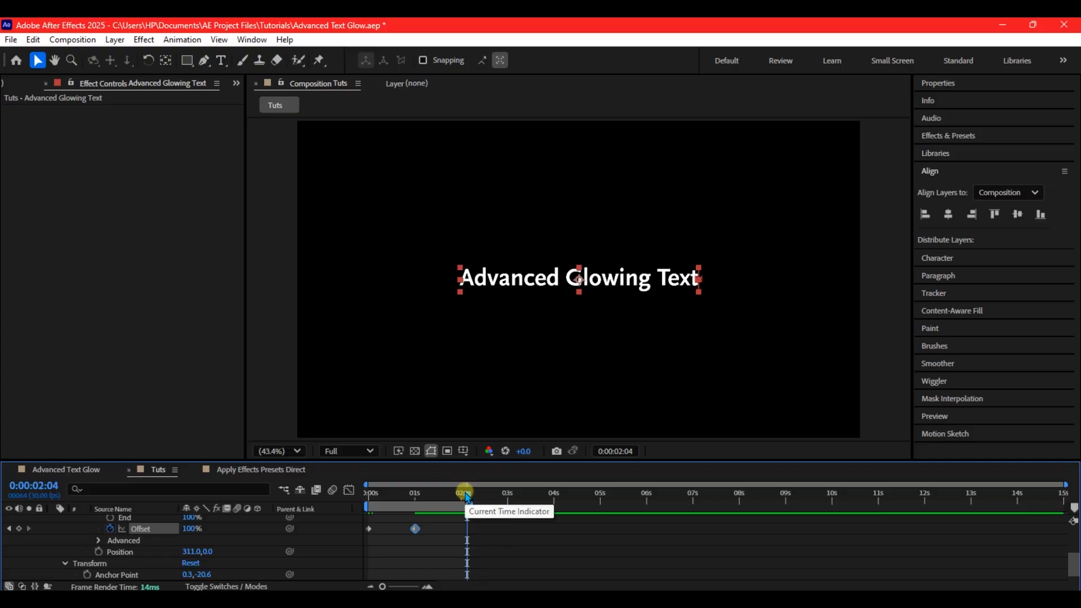
pyautogui.press('n')
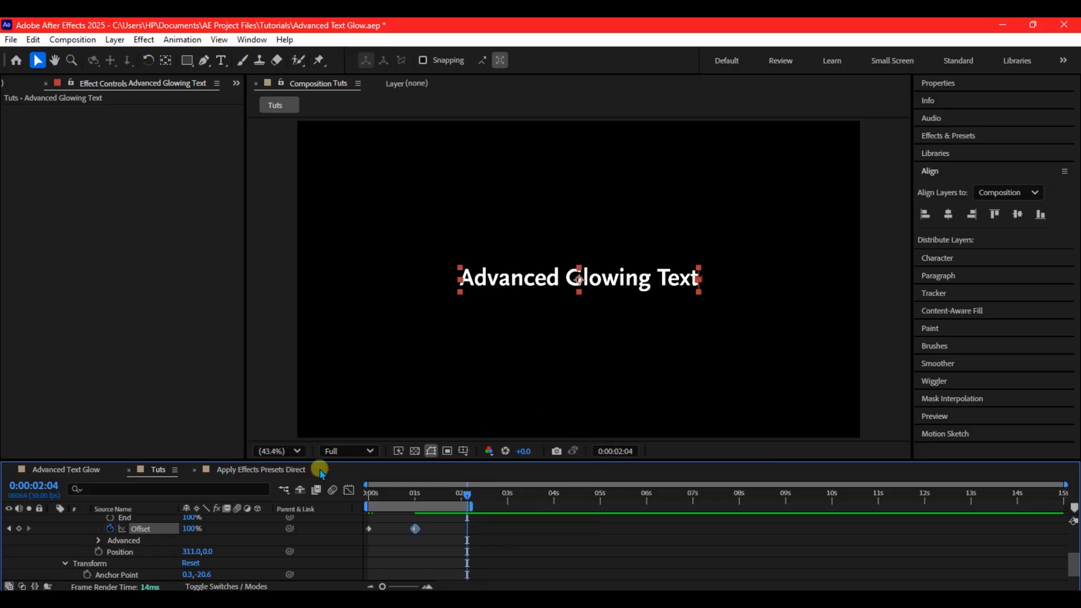
pyautogui.click(366, 493)
pyautogui.press('space')
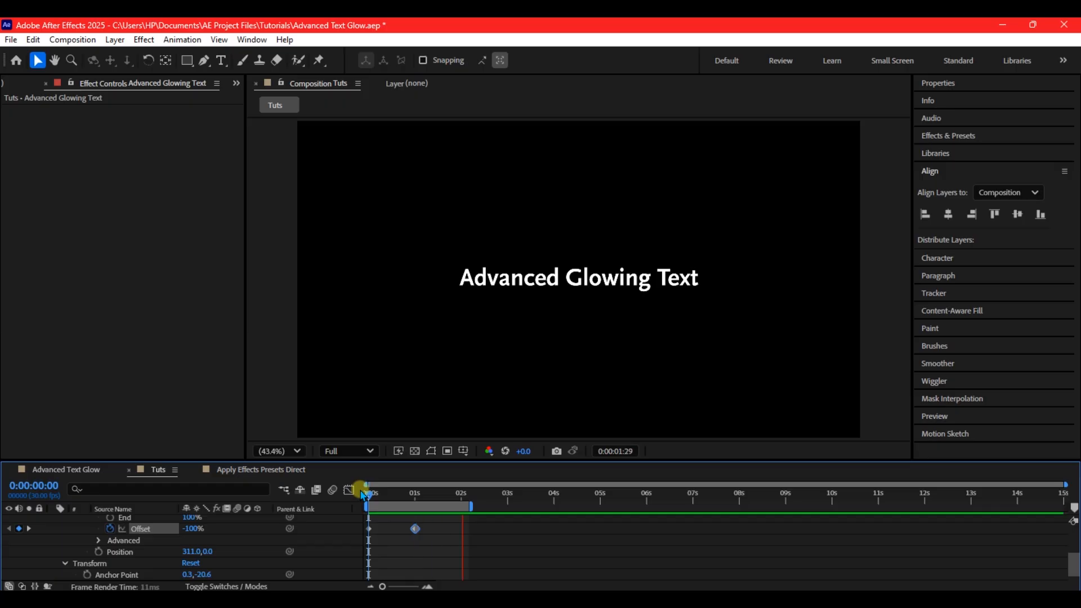
pyautogui.press('space')
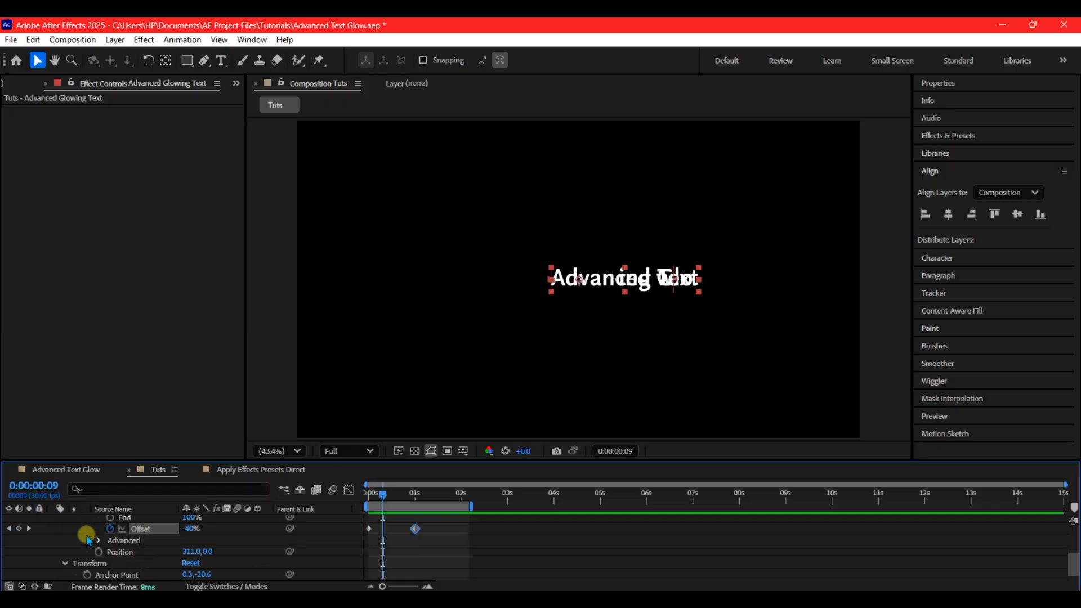
# Step: In the range selector's Advanced settings, base the animation on Words
pyautogui.scroll(-1, 87, 539)
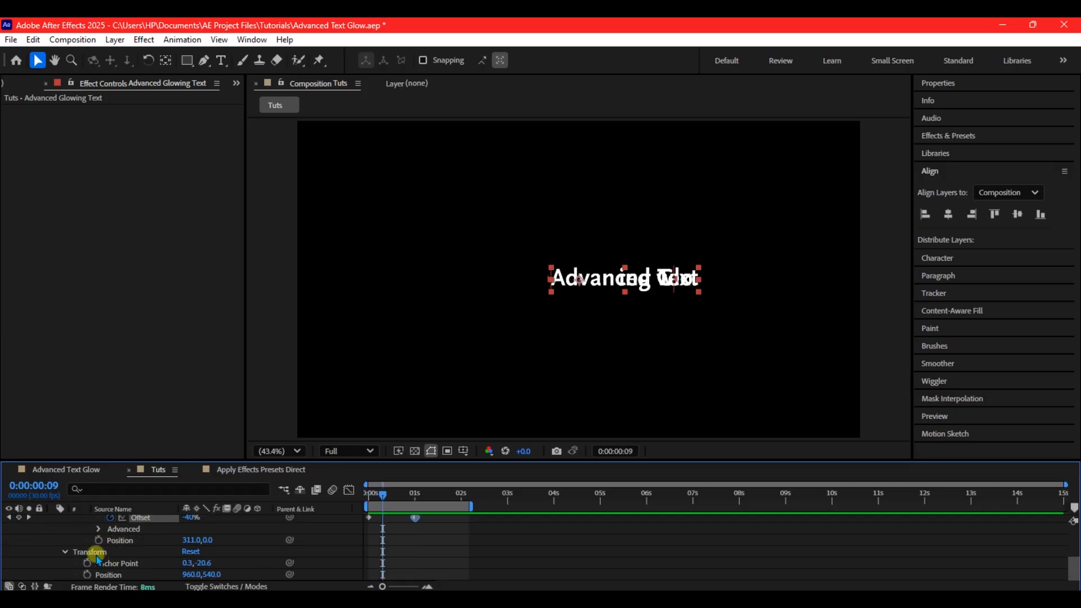
pyautogui.scroll(3, 102, 563)
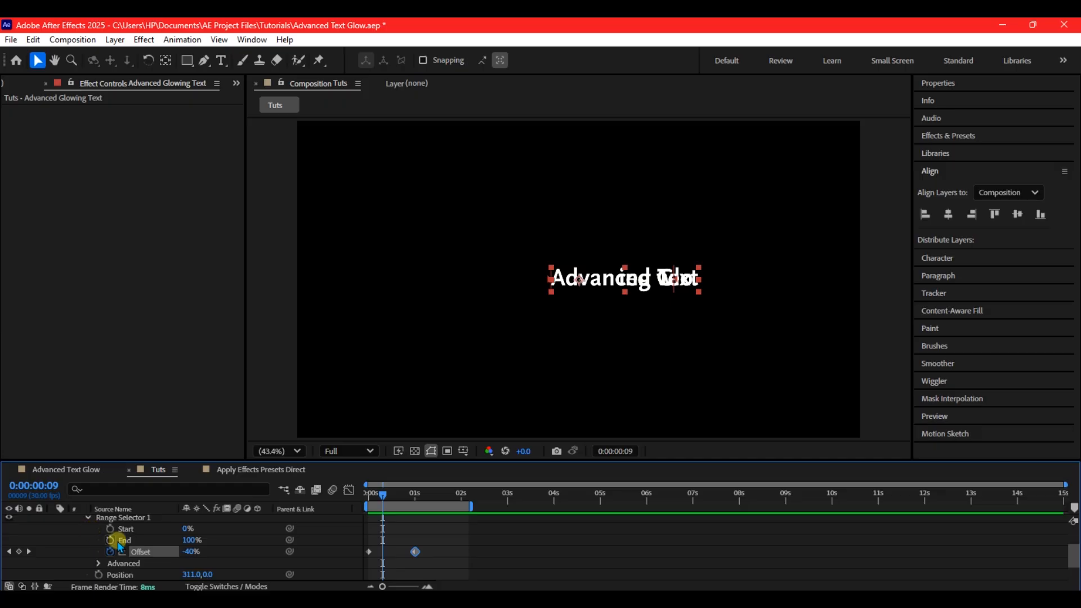
pyautogui.click(97, 563)
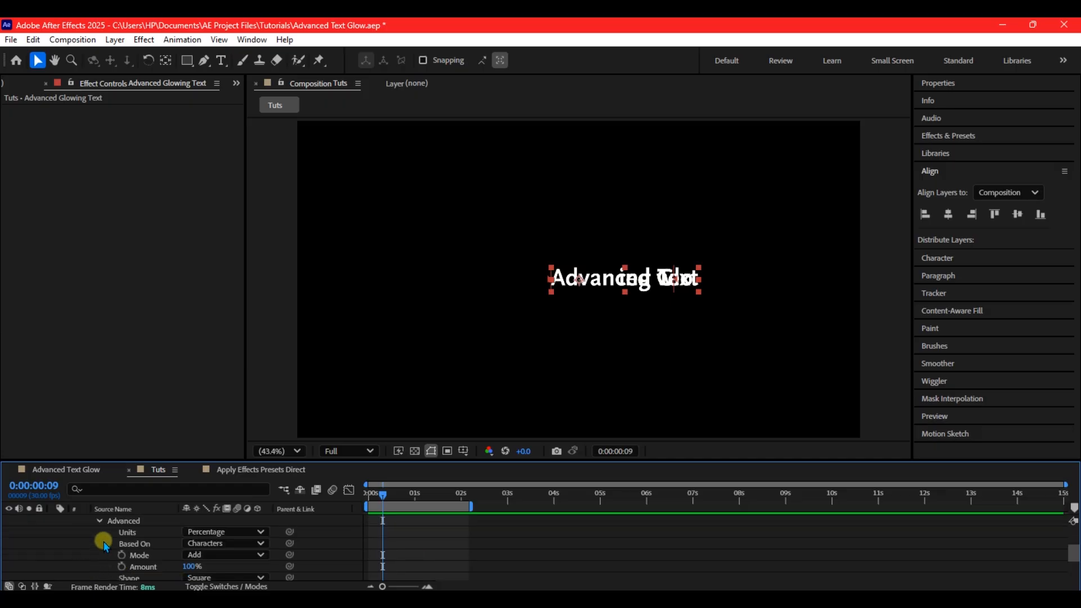
pyautogui.scroll(-1, 92, 555)
pyautogui.scroll(-3, 85, 557)
pyautogui.click(206, 545)
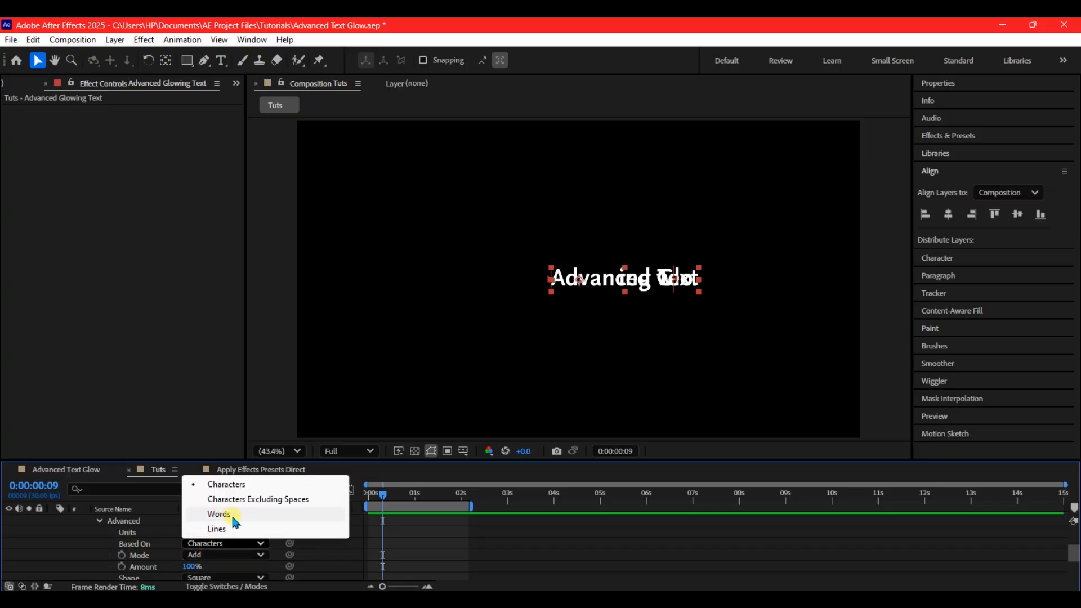
pyautogui.click(226, 520)
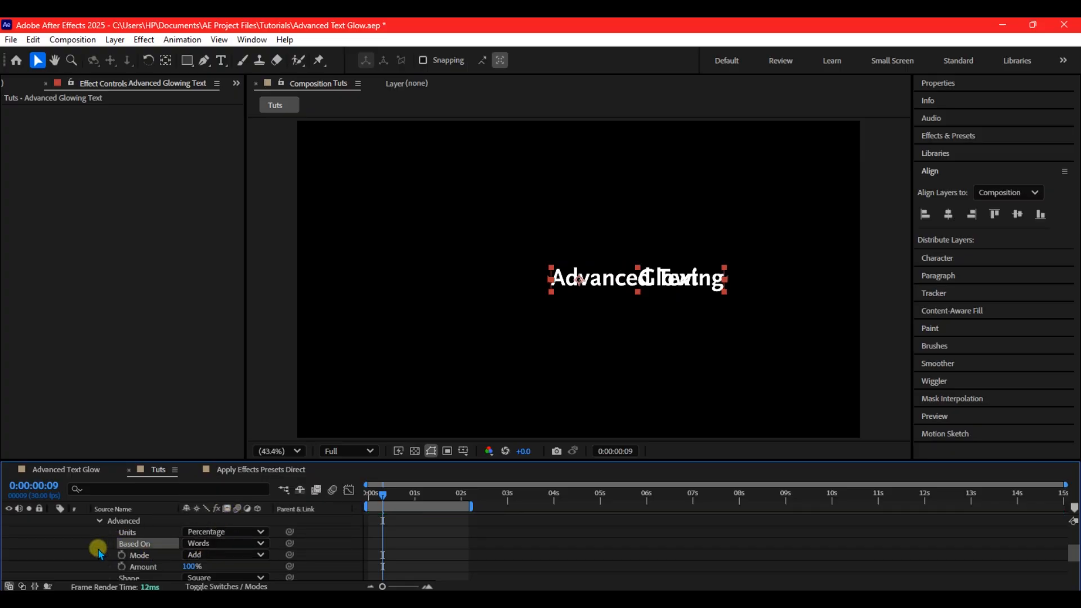
# Step: Set the range selector's Shape to Ramp Up
pyautogui.scroll(-3, 99, 552)
pyautogui.scroll(-3, 89, 566)
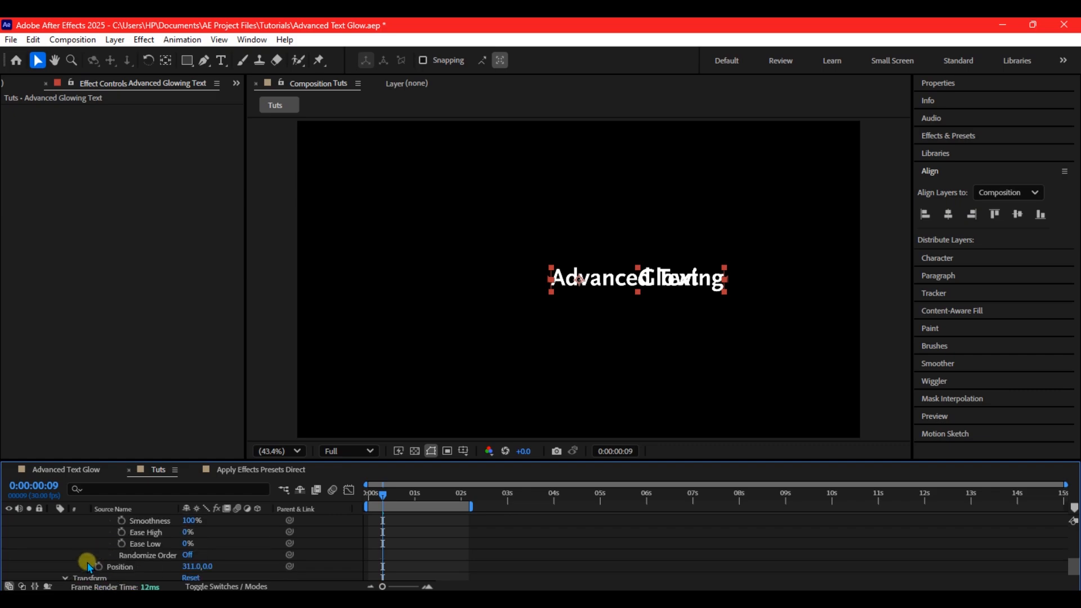
pyautogui.scroll(3, 103, 557)
pyautogui.click(198, 543)
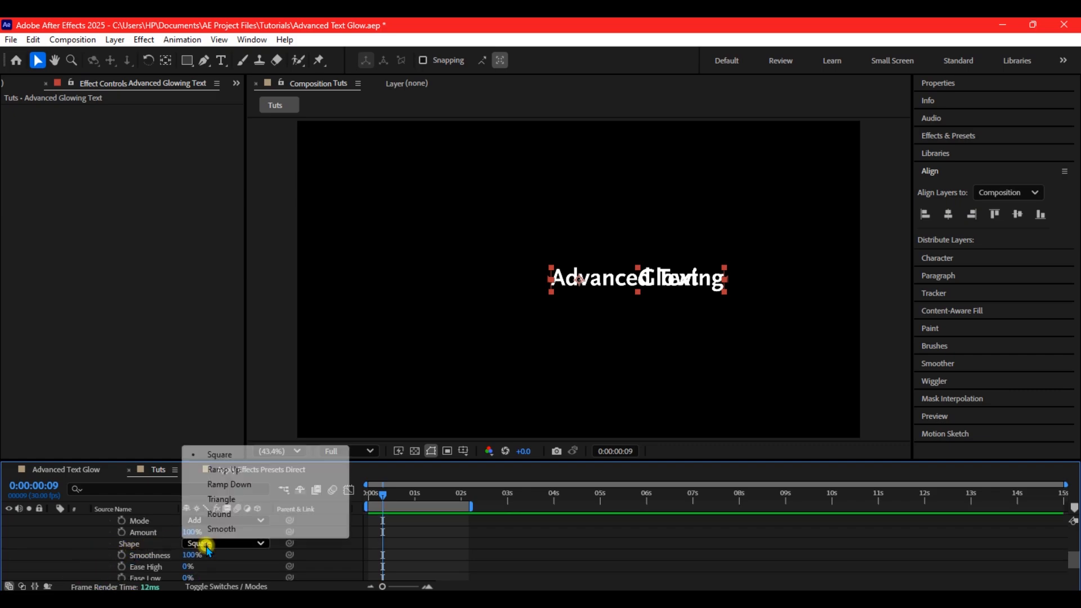
pyautogui.click(226, 472)
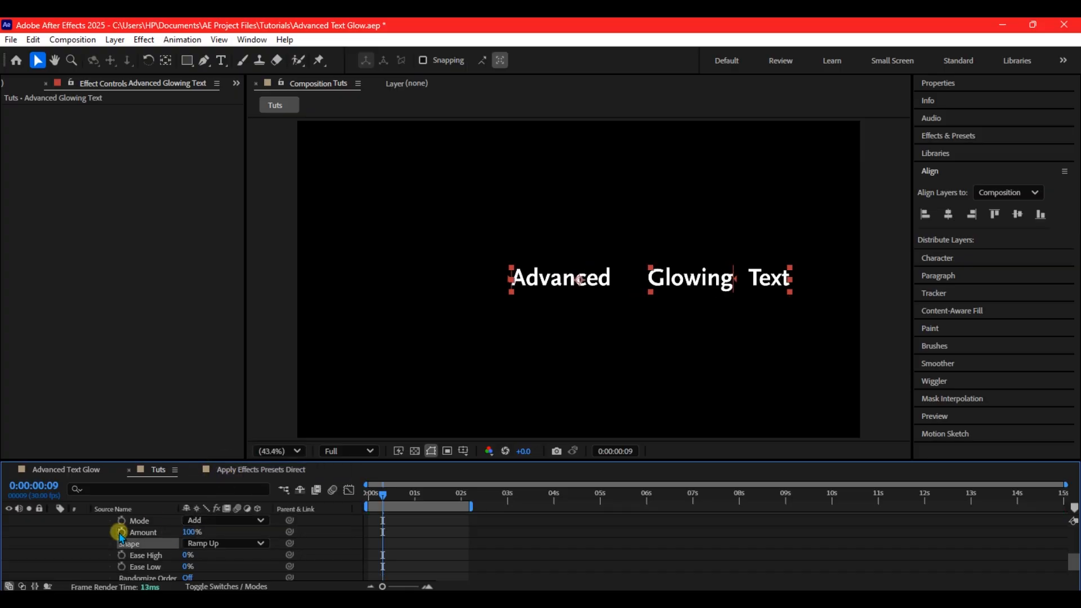
# Step: Set the range selector's Ease Low to 50% and preview the animation
pyautogui.scroll(-4, 111, 532)
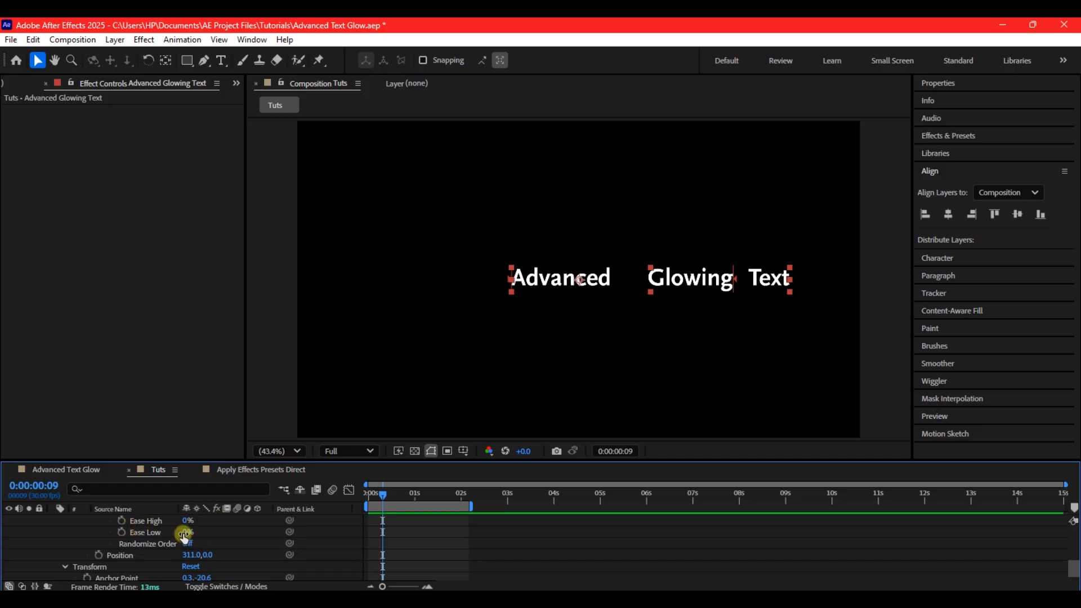
pyautogui.click(186, 533)
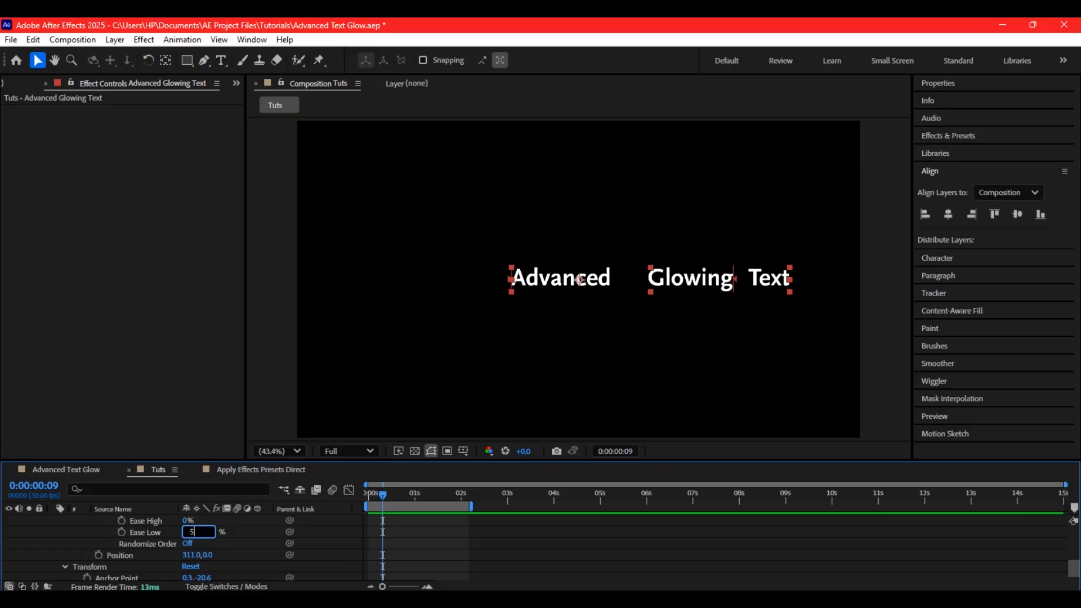
pyautogui.press('Return')
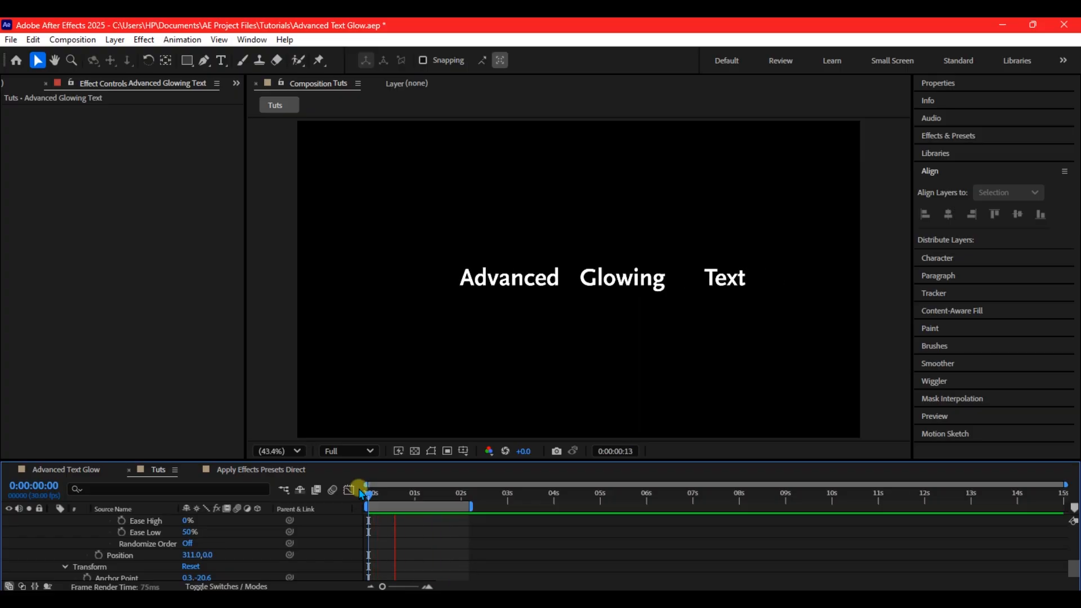
pyautogui.press('space')
# Step: Add an Opacity property to Animator 1 of the text layer and play the animation from the start
pyautogui.click(83, 533)
pyautogui.scroll(5, 83, 538)
pyautogui.scroll(2, 83, 538)
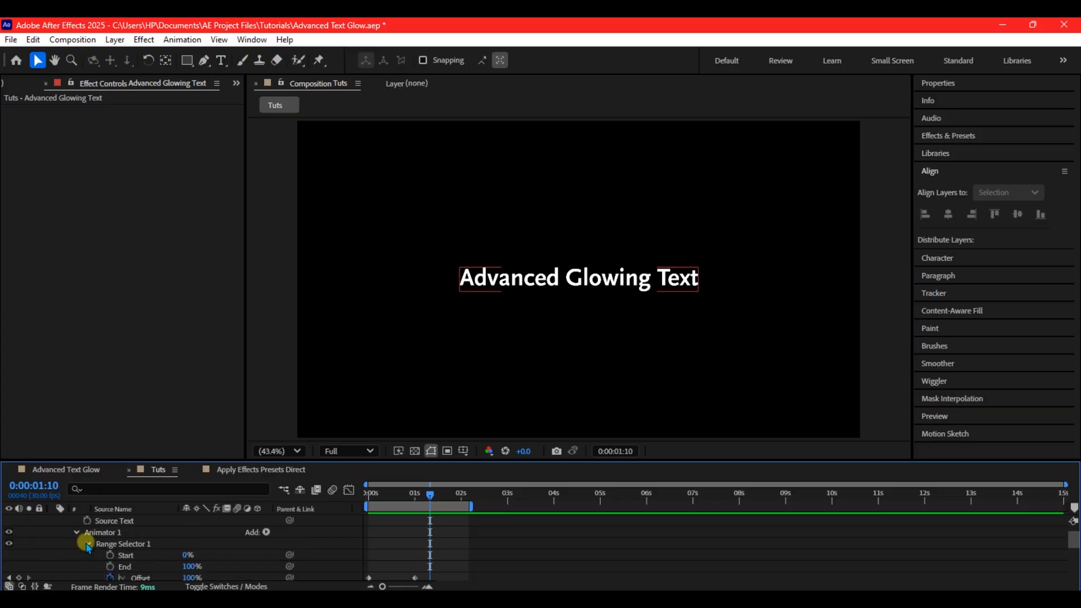
pyautogui.click(266, 533)
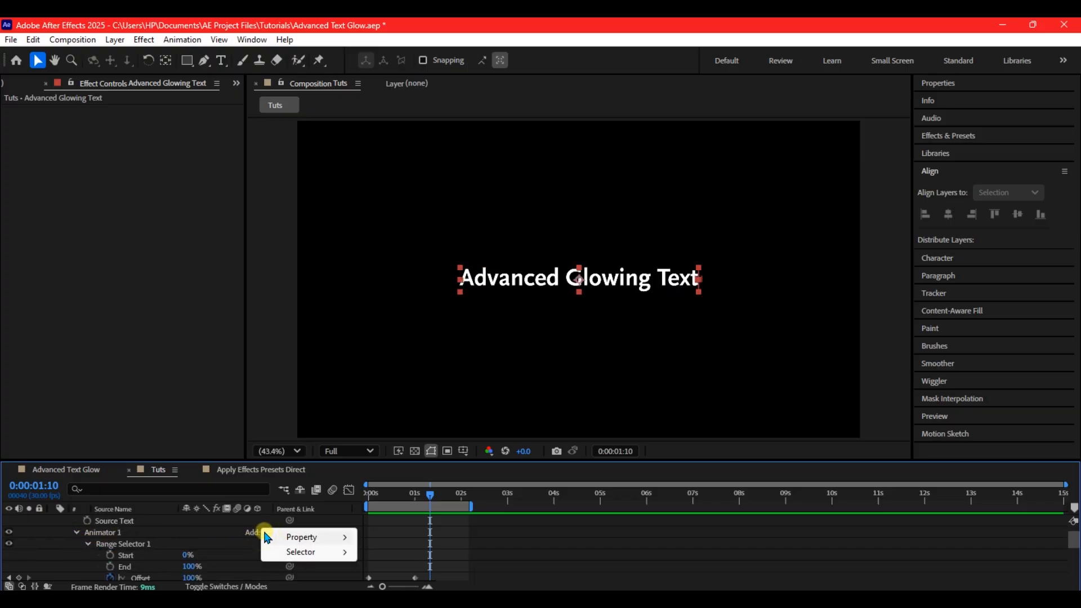
pyautogui.moveTo(310, 540)
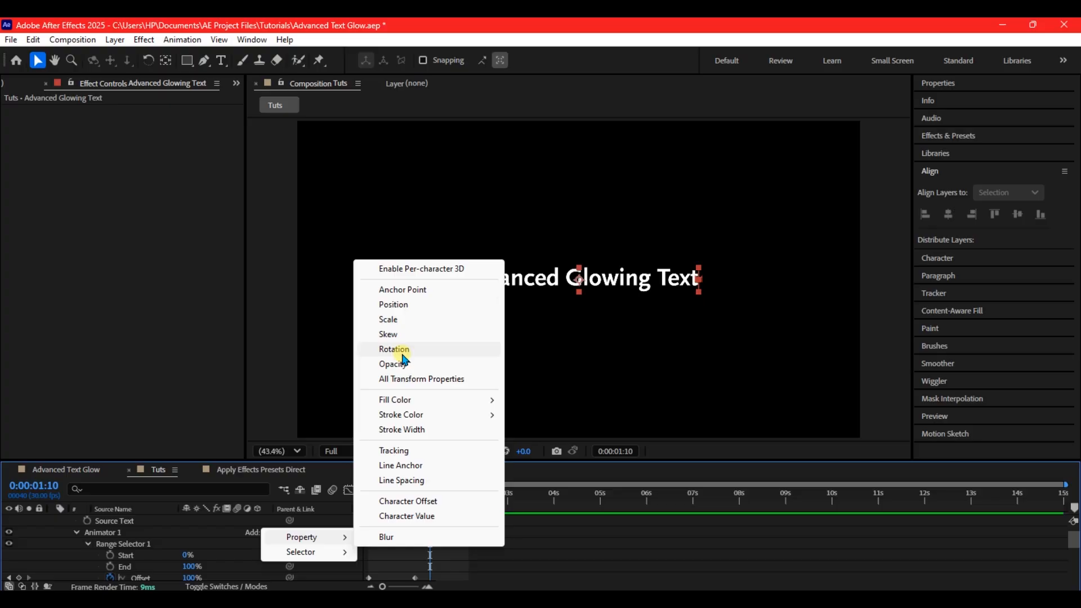
pyautogui.click(423, 484)
pyautogui.click(377, 499)
pyautogui.moveTo(377, 499); pyautogui.dragTo(332, 497)
pyautogui.press('space')
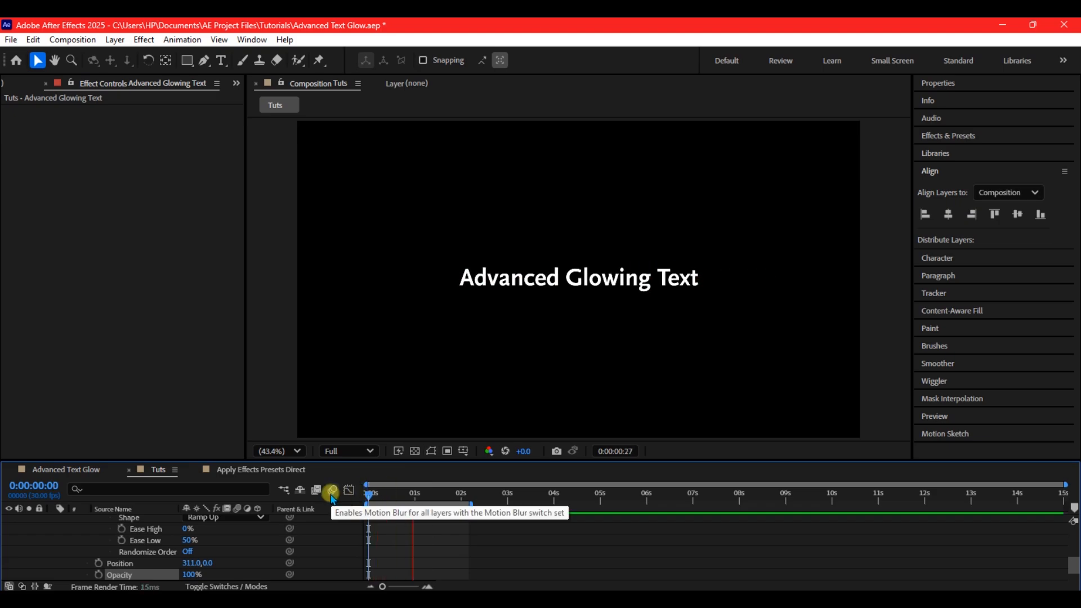
# Step: Set Animator 1's Opacity to 0% and preview the animation from the first frame
pyautogui.press('space')
pyautogui.moveTo(206, 575); pyautogui.dragTo(115, 575)
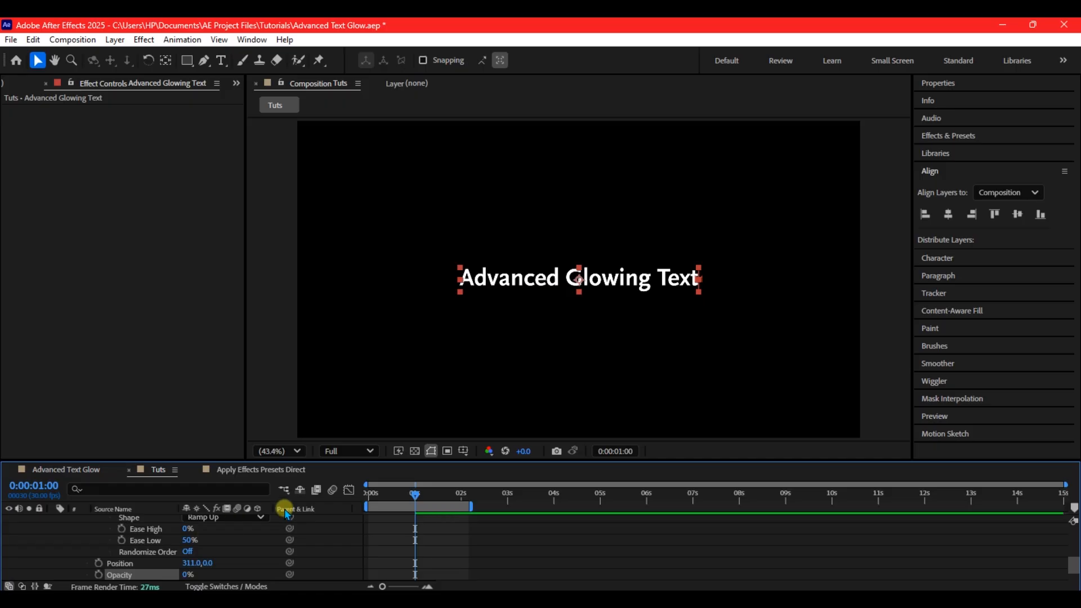
pyautogui.moveTo(387, 490); pyautogui.dragTo(338, 496)
pyautogui.press('space')
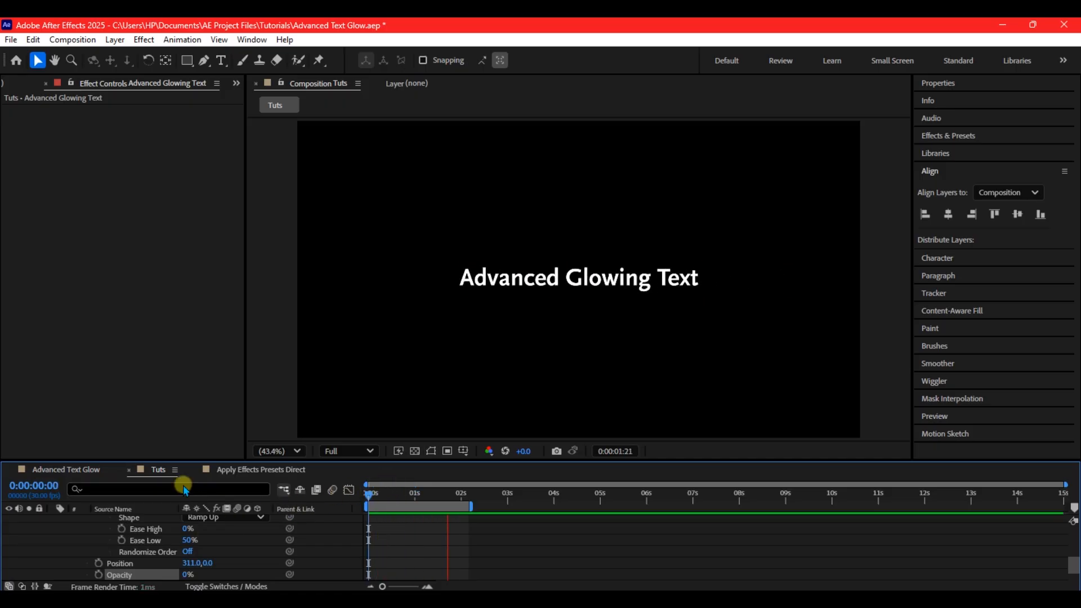
pyautogui.press('space')
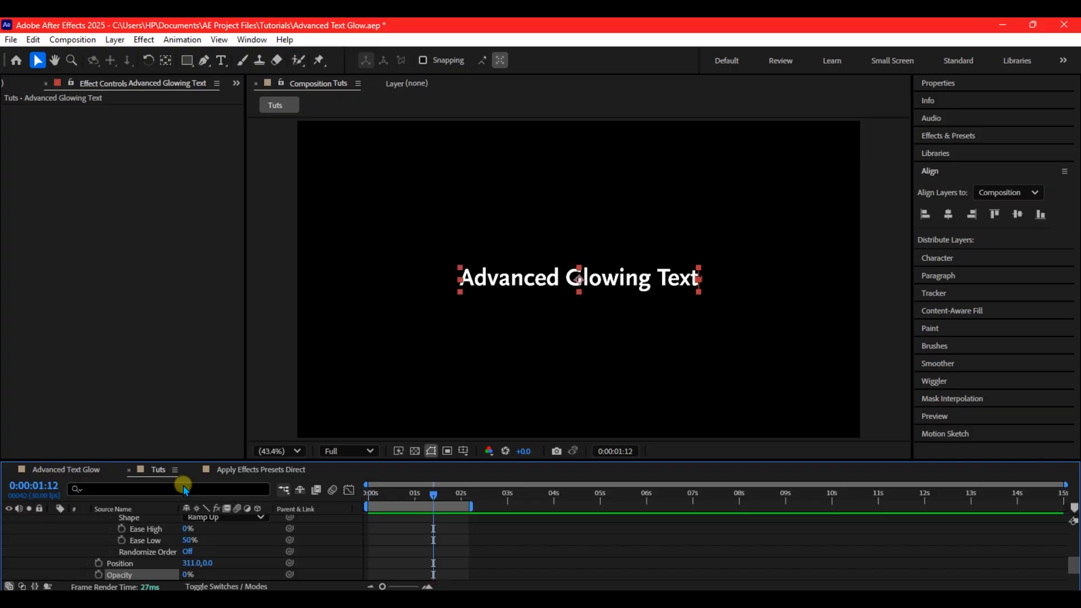
# Step: Collapse Animator 1 and add a separate Fill Color RGB animator to the text layer
pyautogui.scroll(3, 103, 540)
pyautogui.scroll(4, 103, 541)
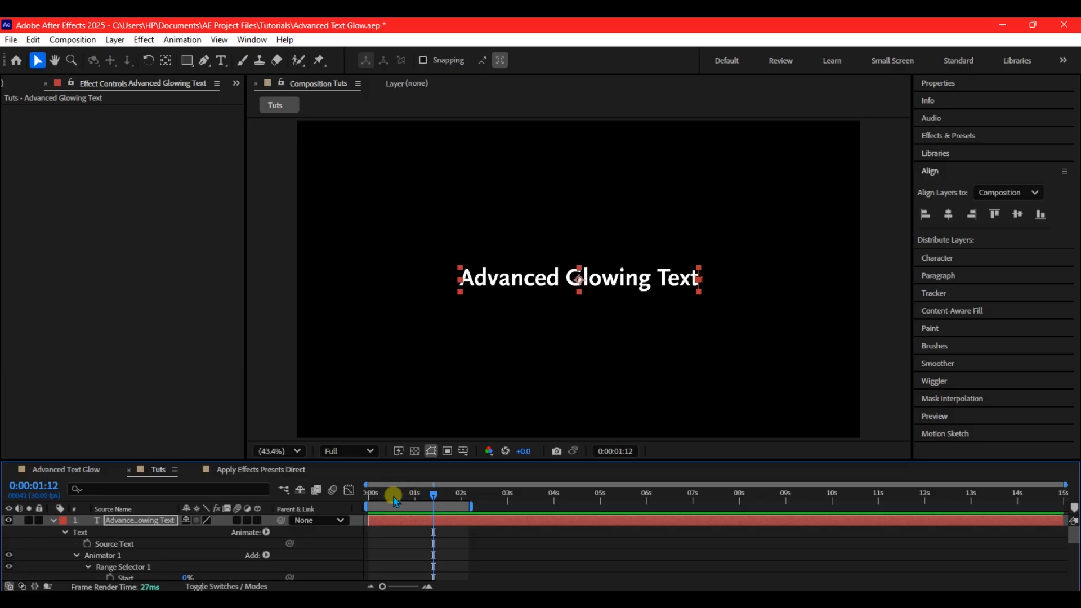
pyautogui.click(76, 557)
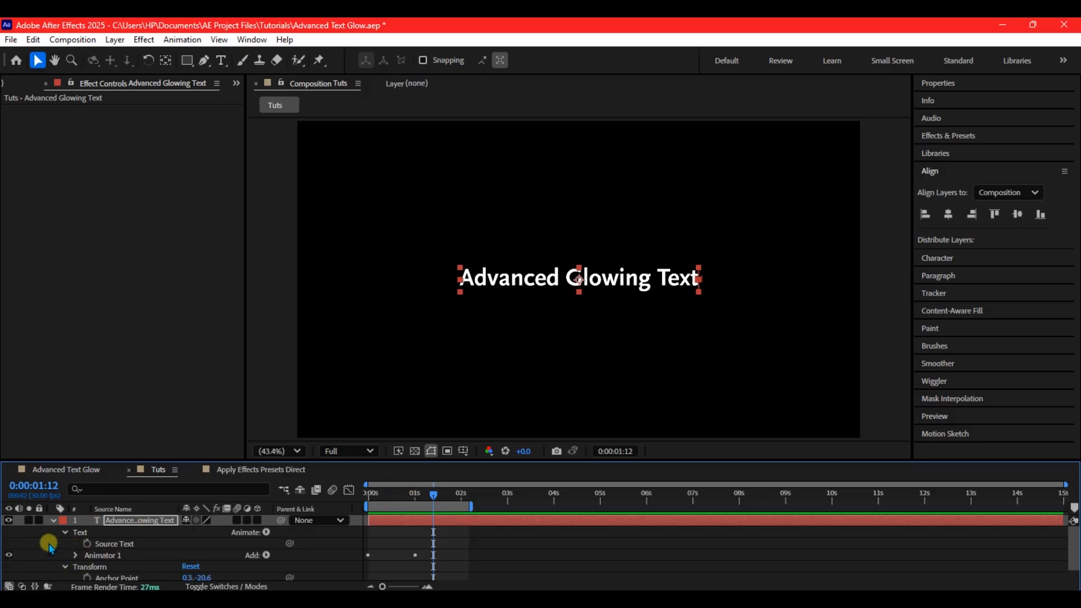
pyautogui.click(101, 556)
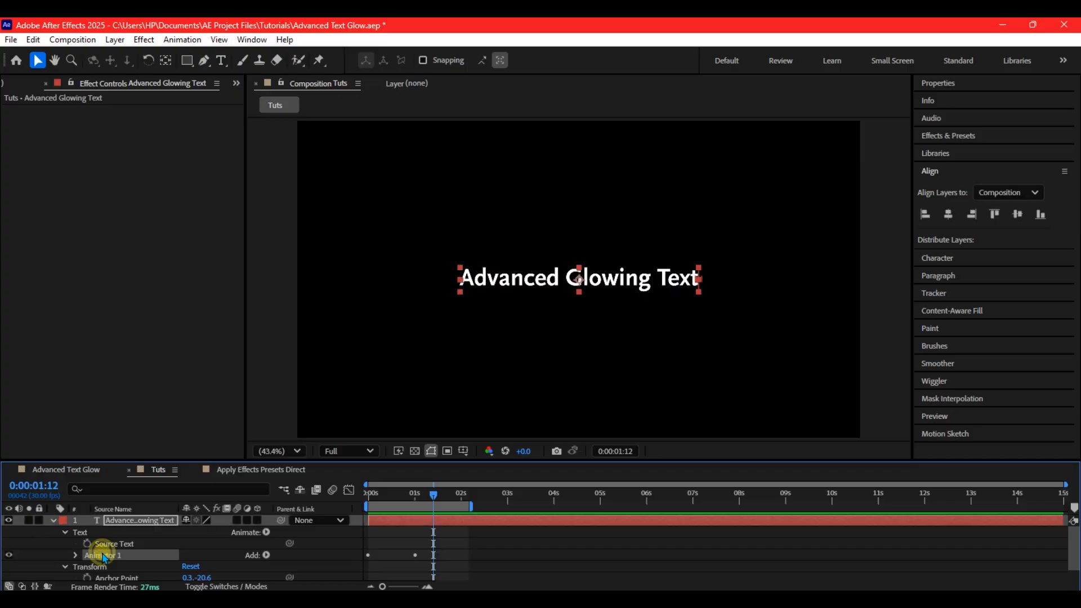
pyautogui.click(43, 542)
pyautogui.click(266, 533)
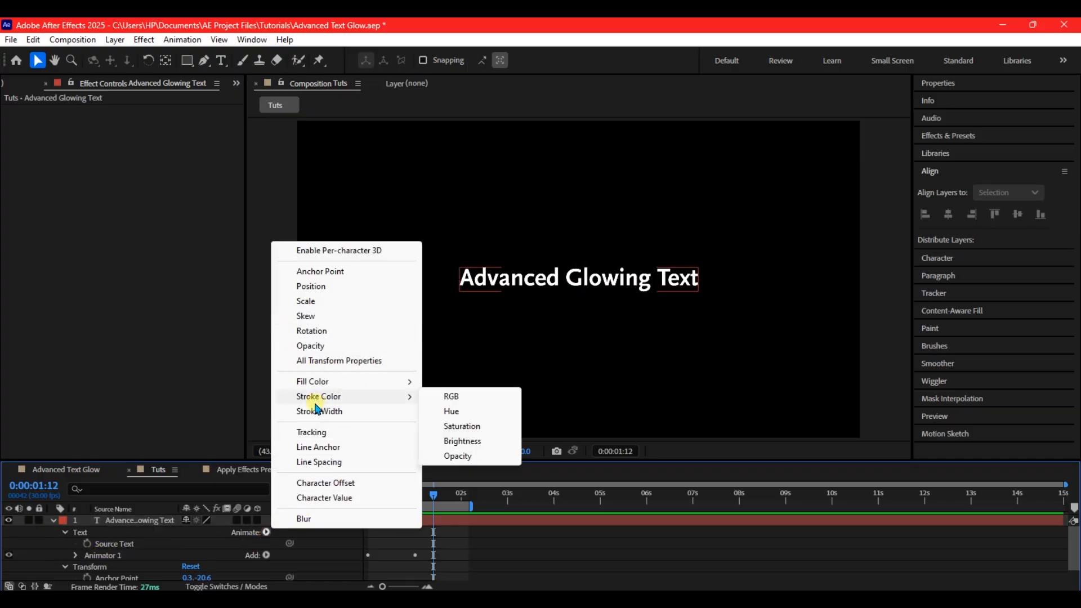
pyautogui.moveTo(317, 399)
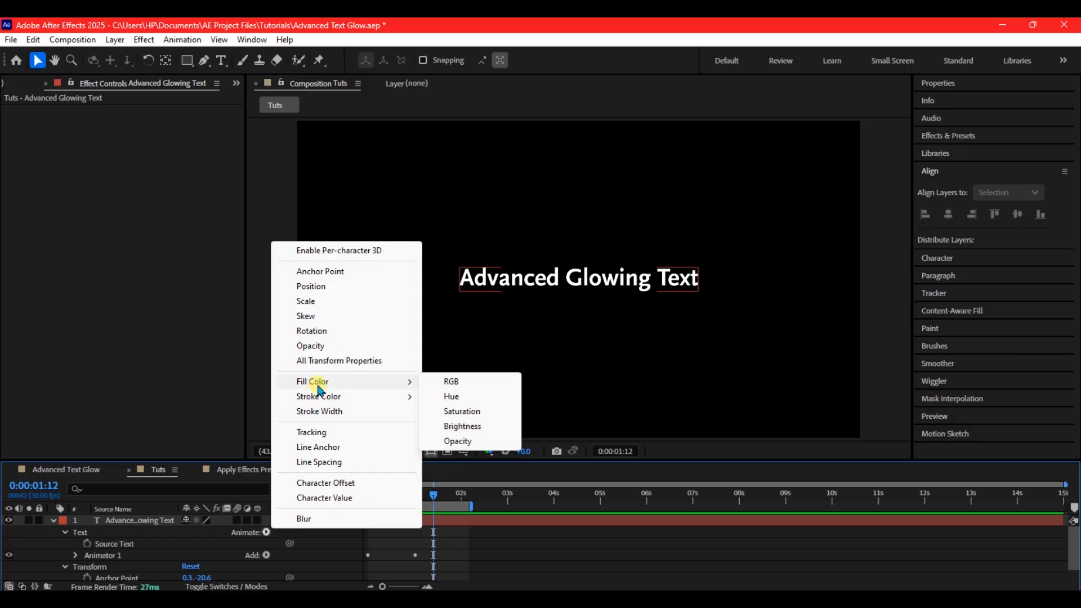
pyautogui.click(453, 383)
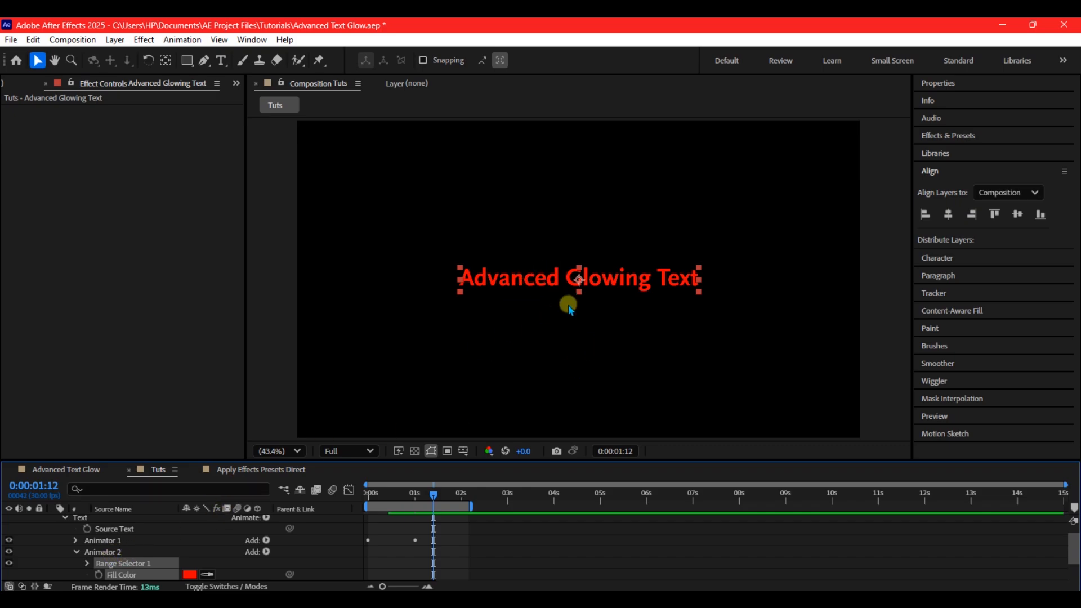
# Step: Change the new animator's Fill Color to blue, hex 007EFF
pyautogui.scroll(-1, 164, 543)
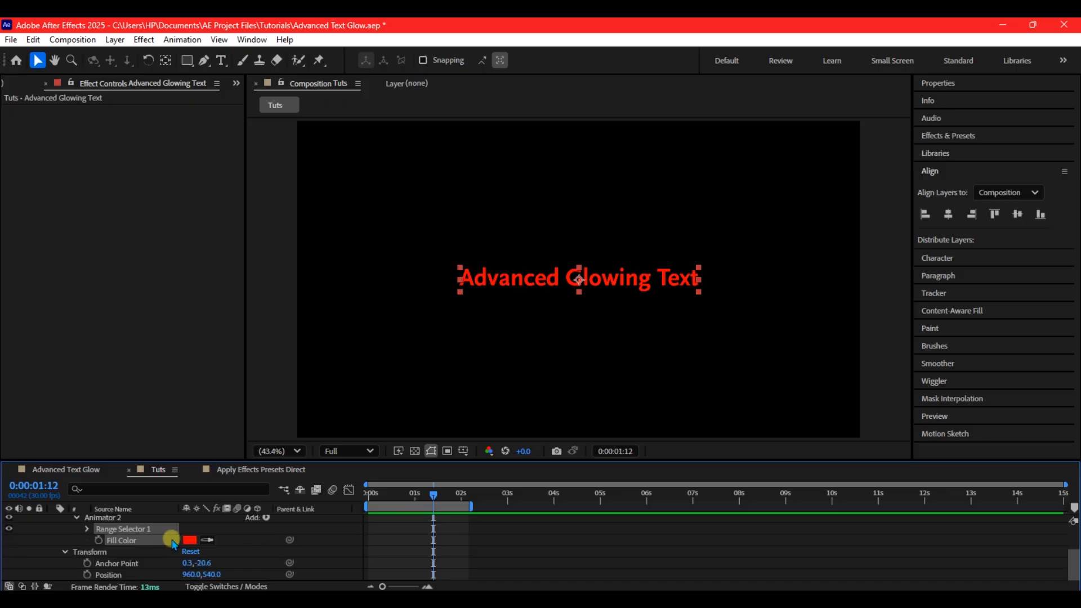
pyautogui.click(188, 541)
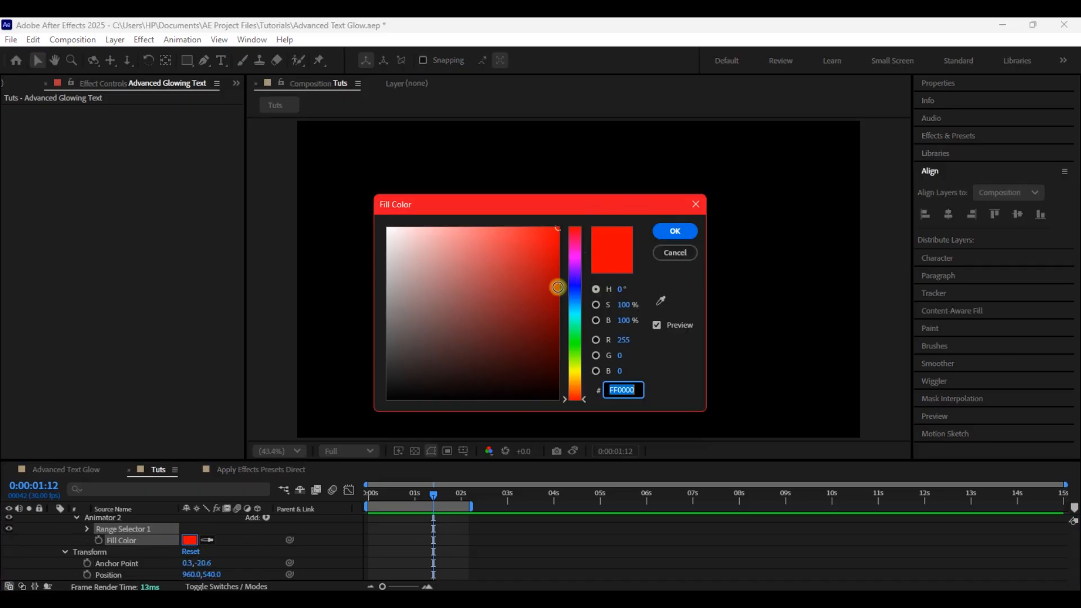
pyautogui.click(576, 295)
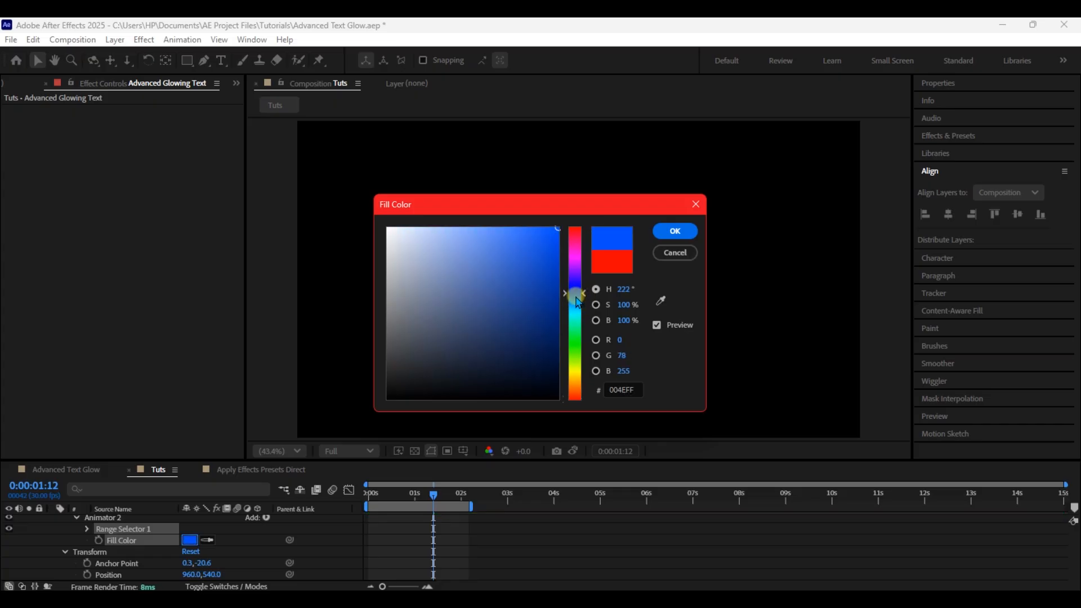
pyautogui.click(576, 299)
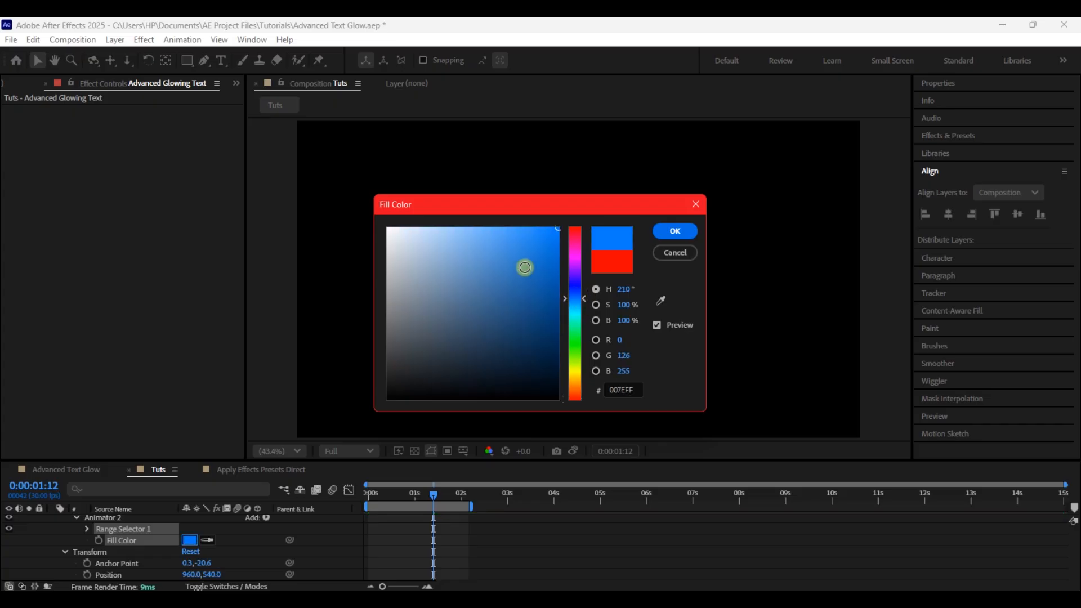
pyautogui.click(682, 228)
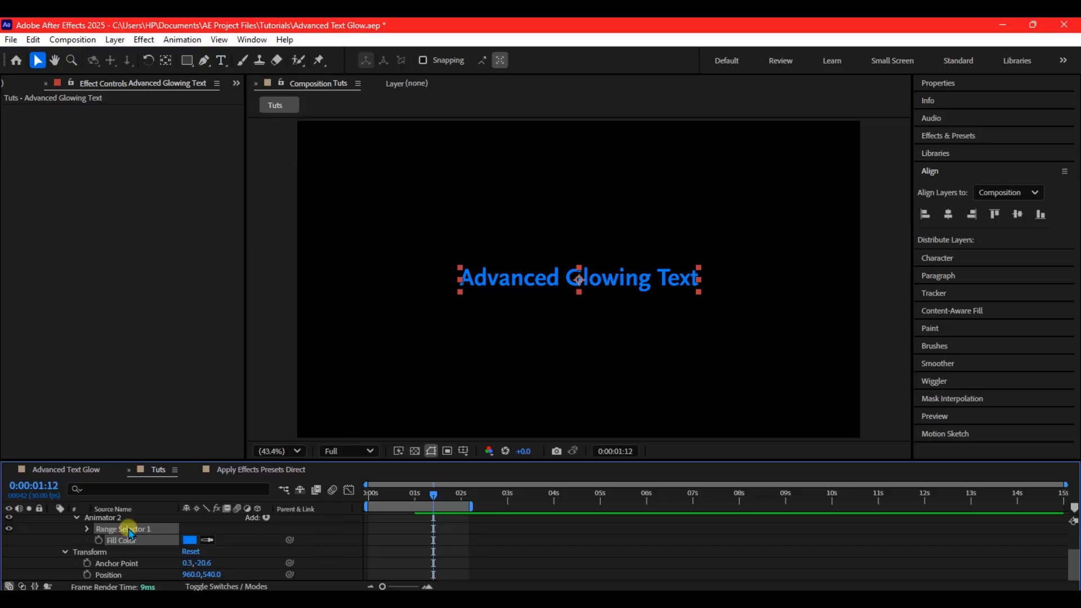
# Step: Keyframe Animator 2's range selector Start from 0% at 0:00:00:00 to 100% at 0:00:01:11, and preview the colour change
pyautogui.click(87, 530)
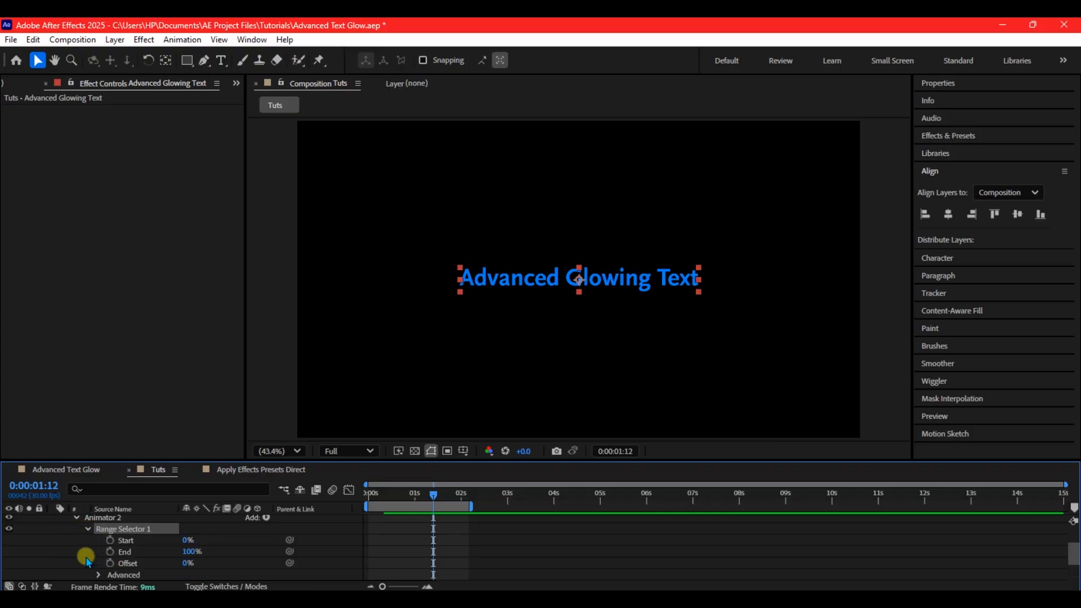
pyautogui.scroll(-2, 85, 559)
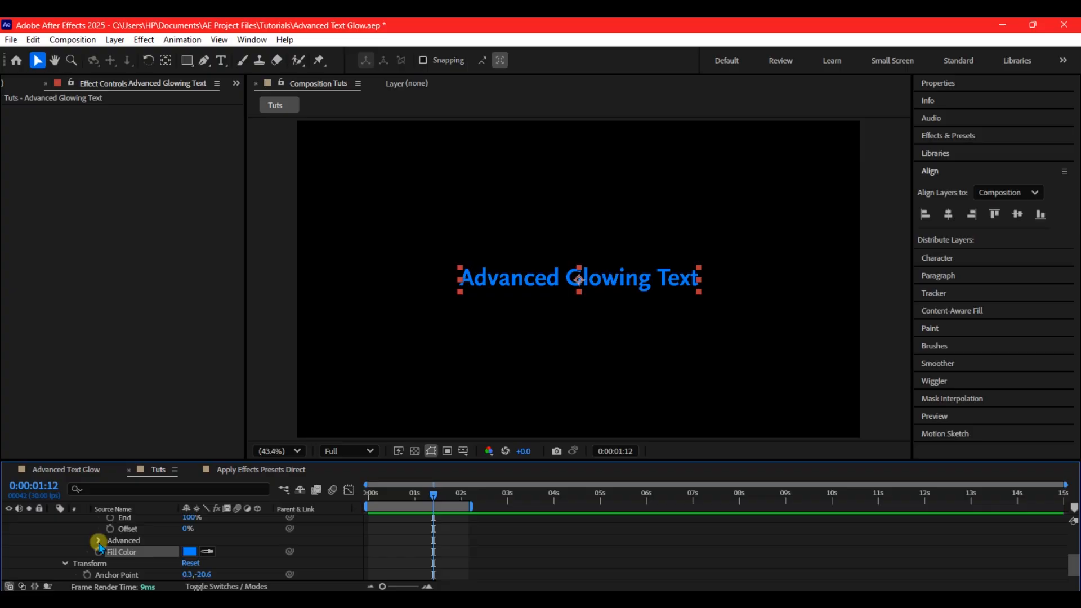
pyautogui.scroll(2, 149, 535)
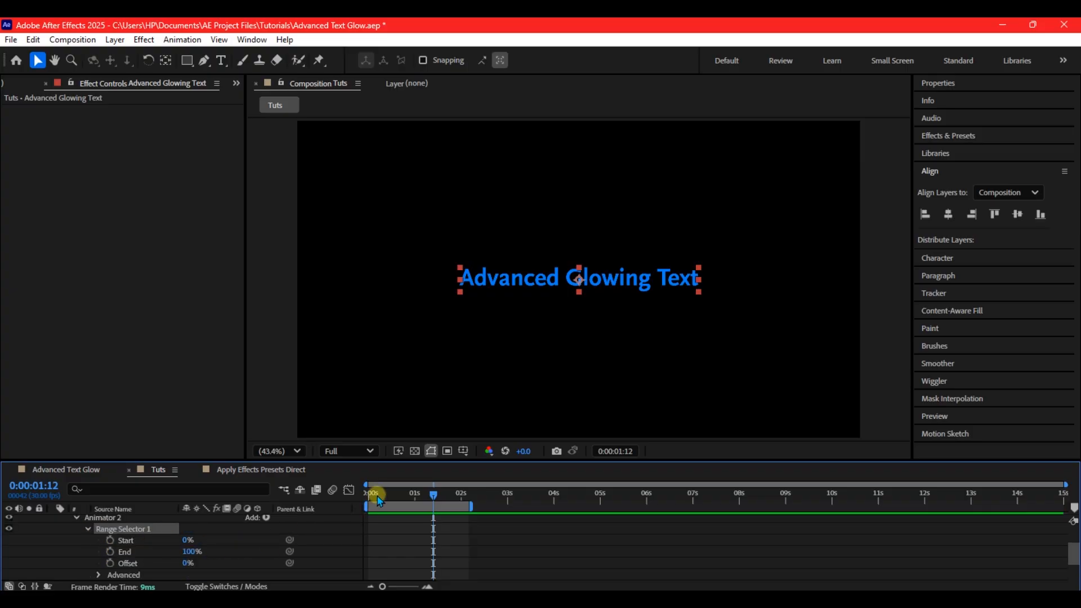
pyautogui.moveTo(382, 498); pyautogui.dragTo(368, 496)
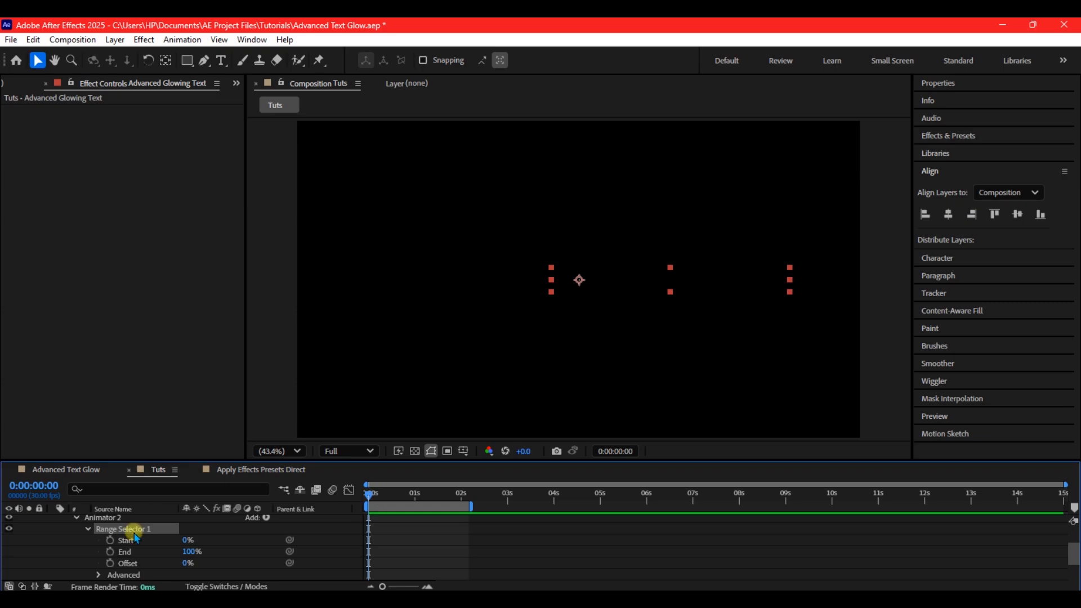
pyautogui.click(110, 540)
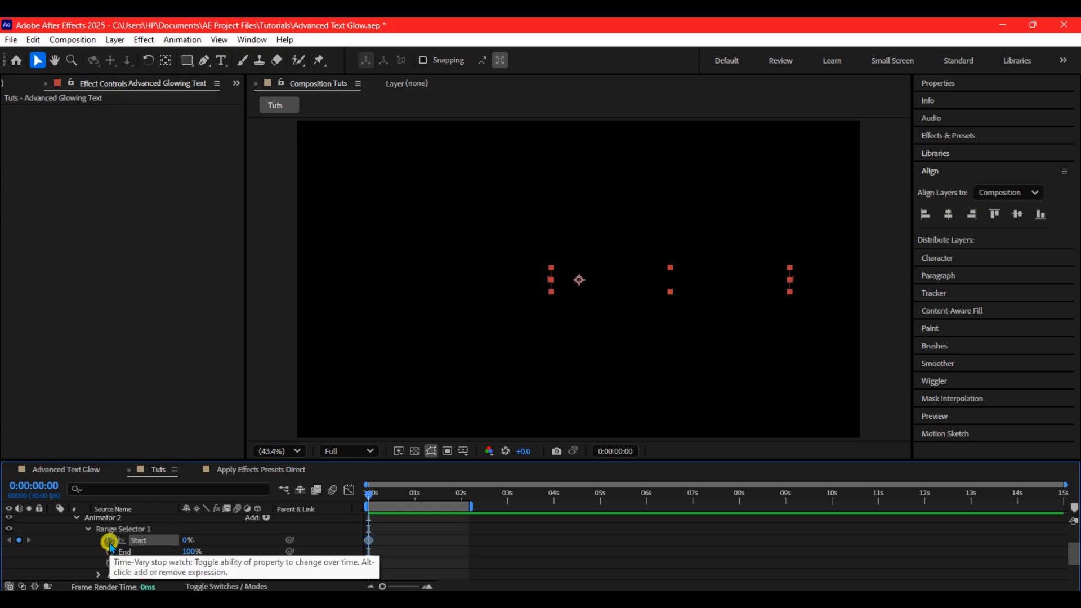
pyautogui.click(433, 496)
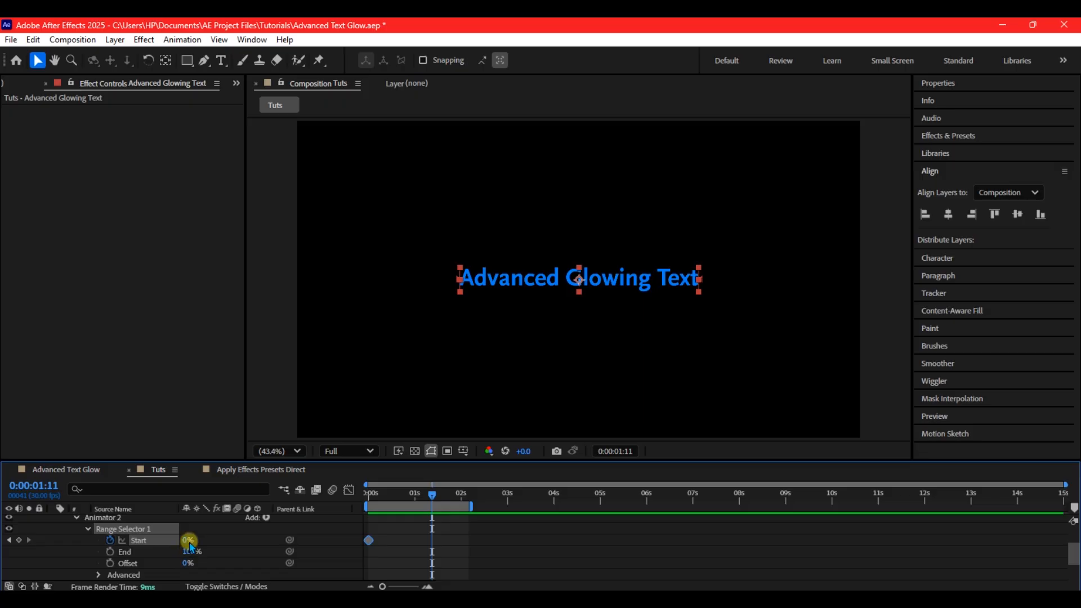
pyautogui.moveTo(185, 540); pyautogui.dragTo(262, 541)
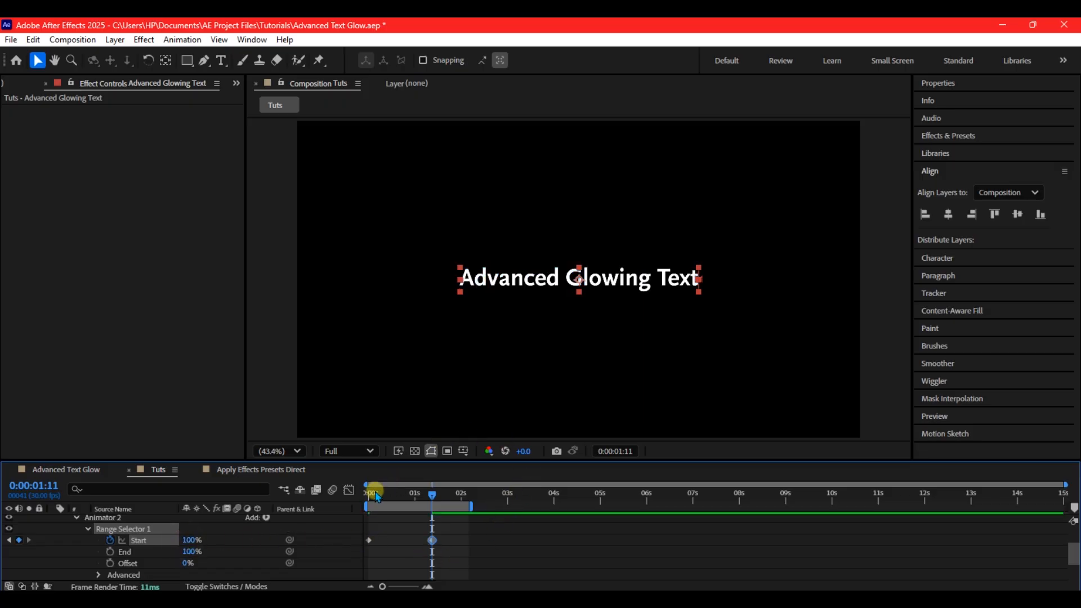
pyautogui.moveTo(383, 493); pyautogui.dragTo(354, 491)
pyautogui.press('space')
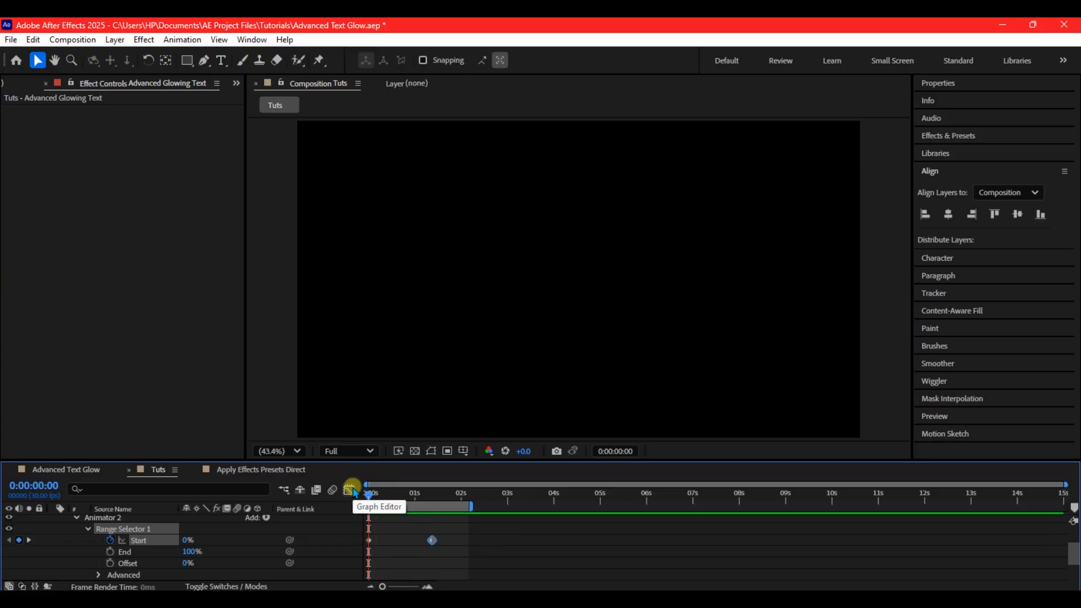
pyautogui.click(310, 530)
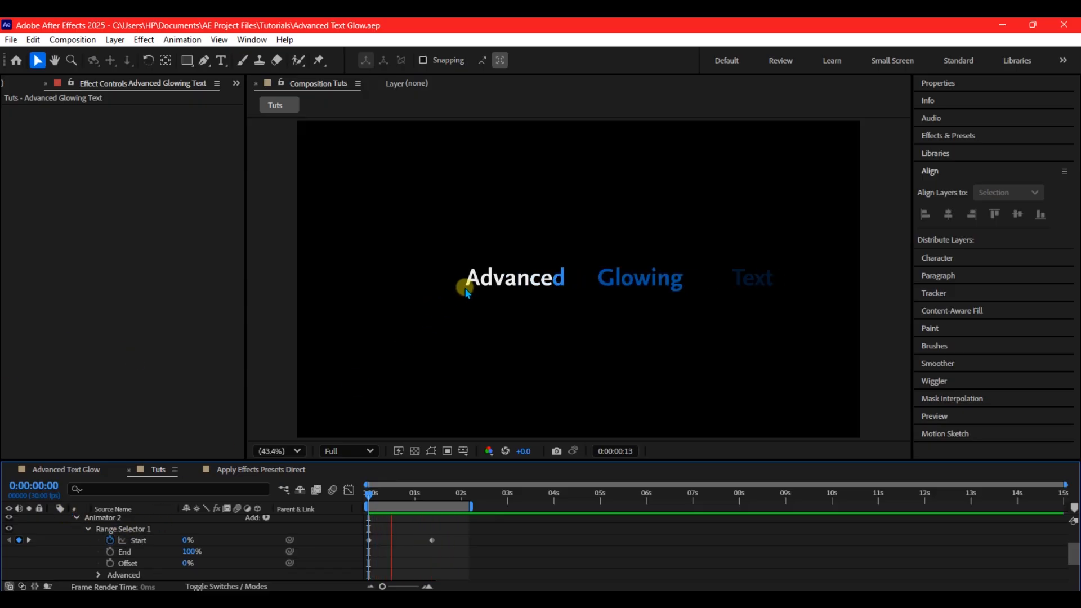
# Step: In Animator 2's Advanced range selector settings, base the animation on Words and scrub through the colour change
pyautogui.click(99, 575)
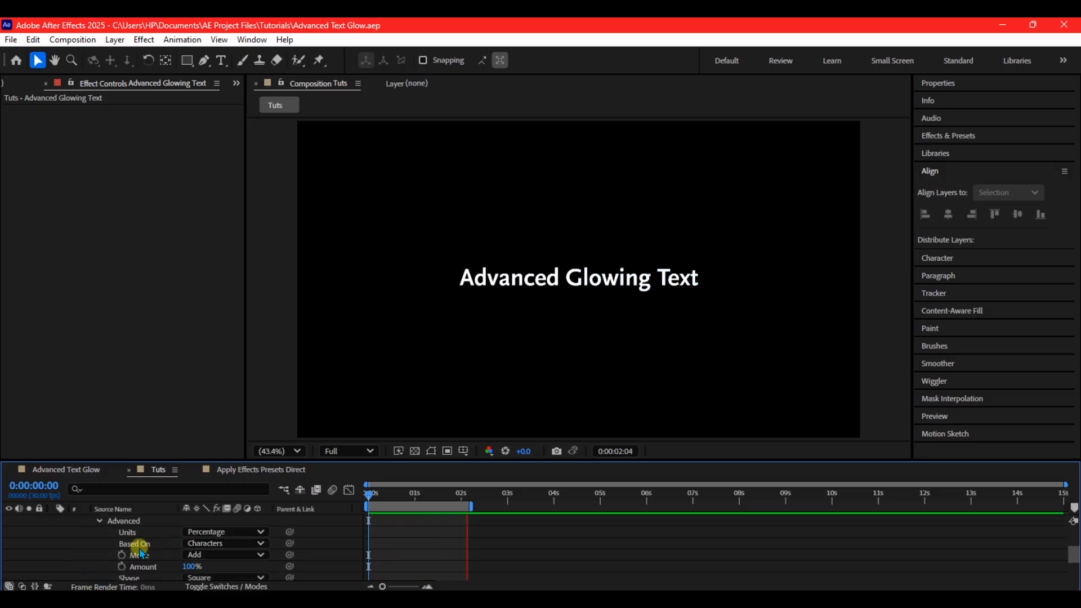
pyautogui.click(218, 544)
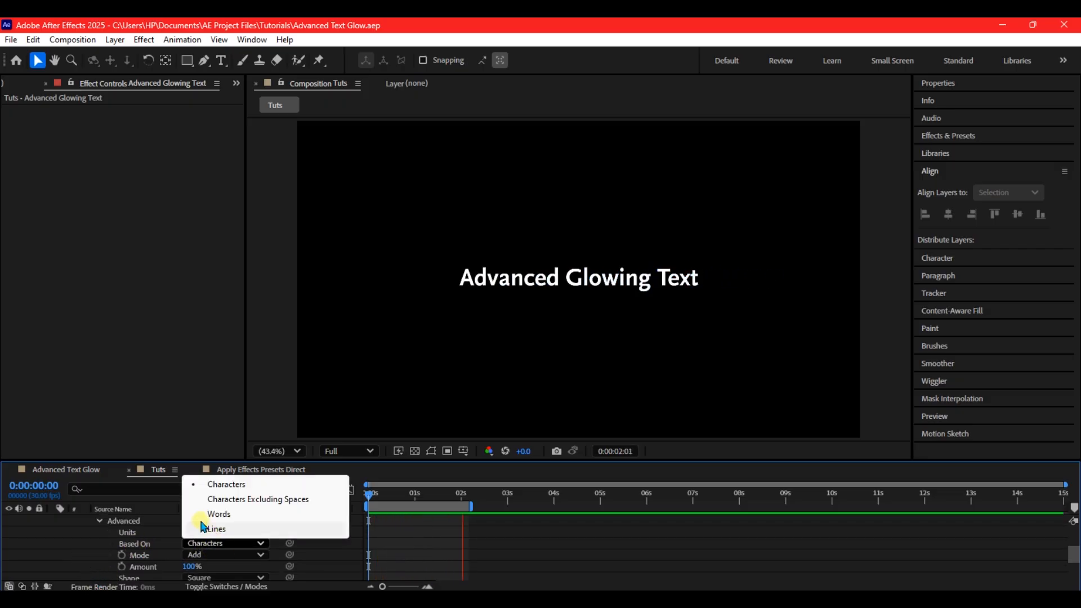
pyautogui.click(229, 512)
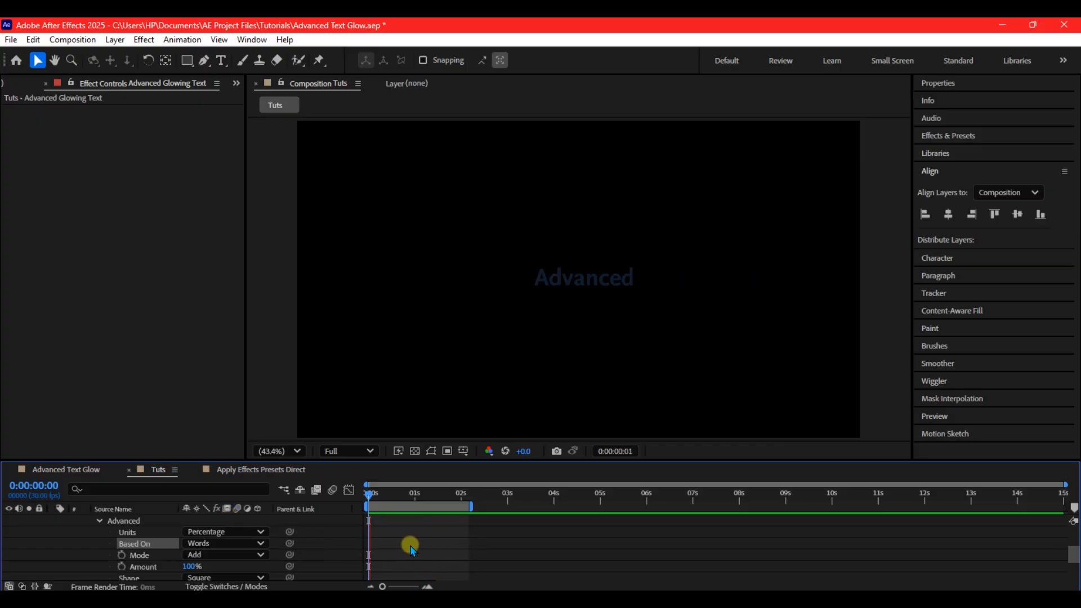
pyautogui.press('space')
pyautogui.scroll(3, 414, 546)
pyautogui.scroll(-2, 417, 550)
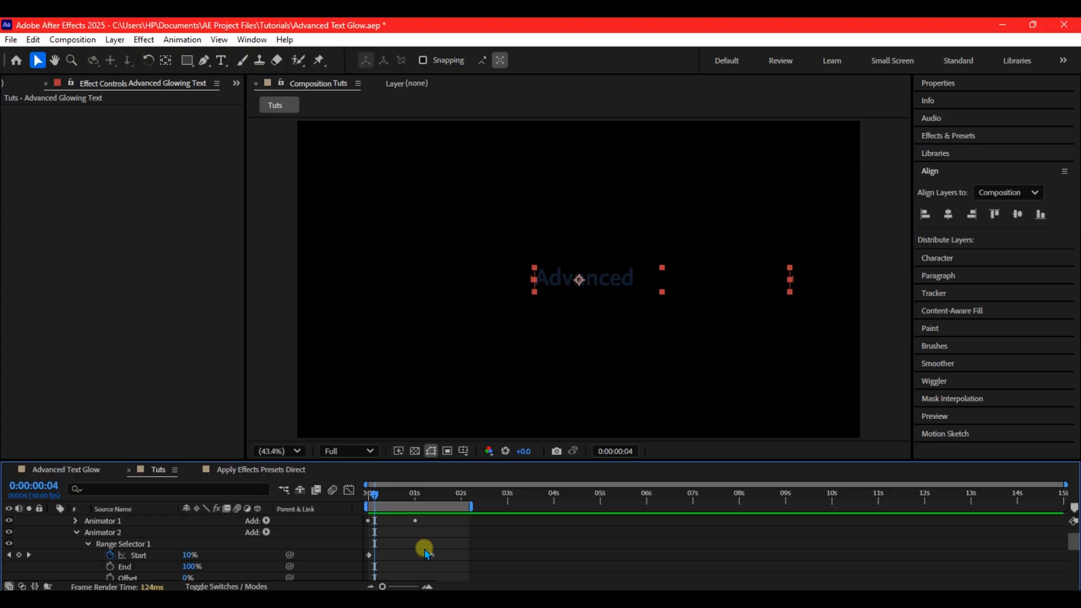
pyautogui.moveTo(418, 492)
pyautogui.mouseDown()
pyautogui.moveTo(400, 493)
pyautogui.moveTo(423, 501)
pyautogui.moveTo(387, 499)
pyautogui.moveTo(410, 495)
pyautogui.moveTo(399, 494)
pyautogui.mouseUp()
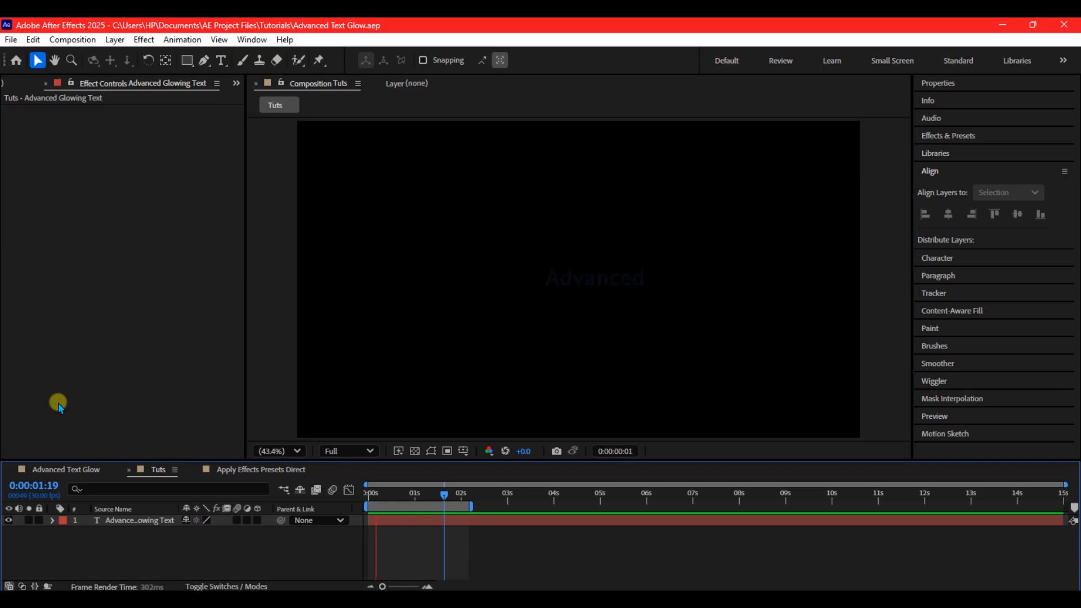
# Step: Stop the preview and duplicate the Advanced Glowing Text layer
pyautogui.click(115, 520)
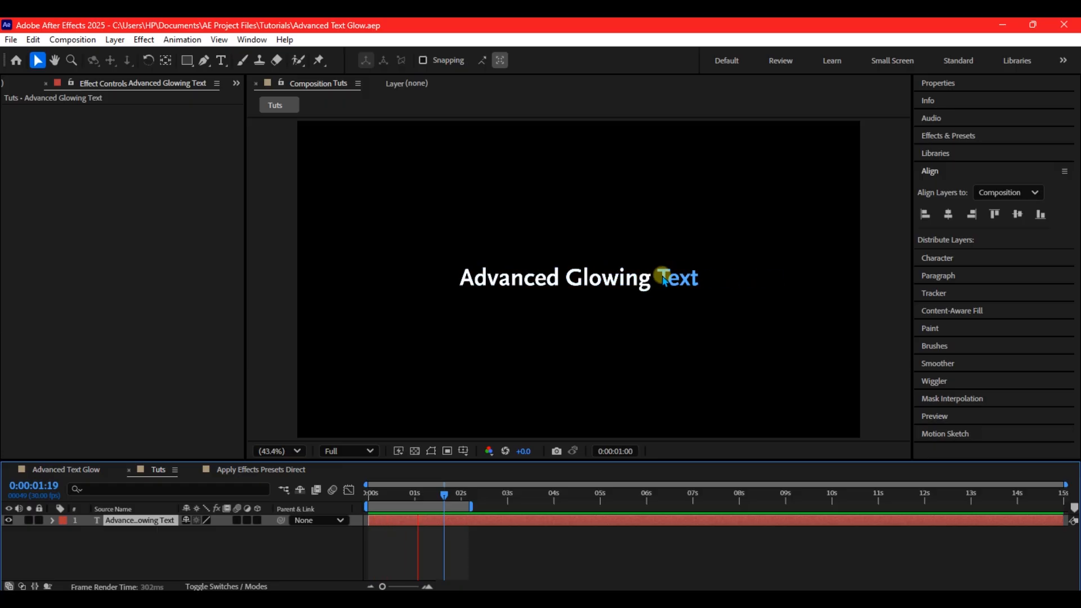
pyautogui.press('space')
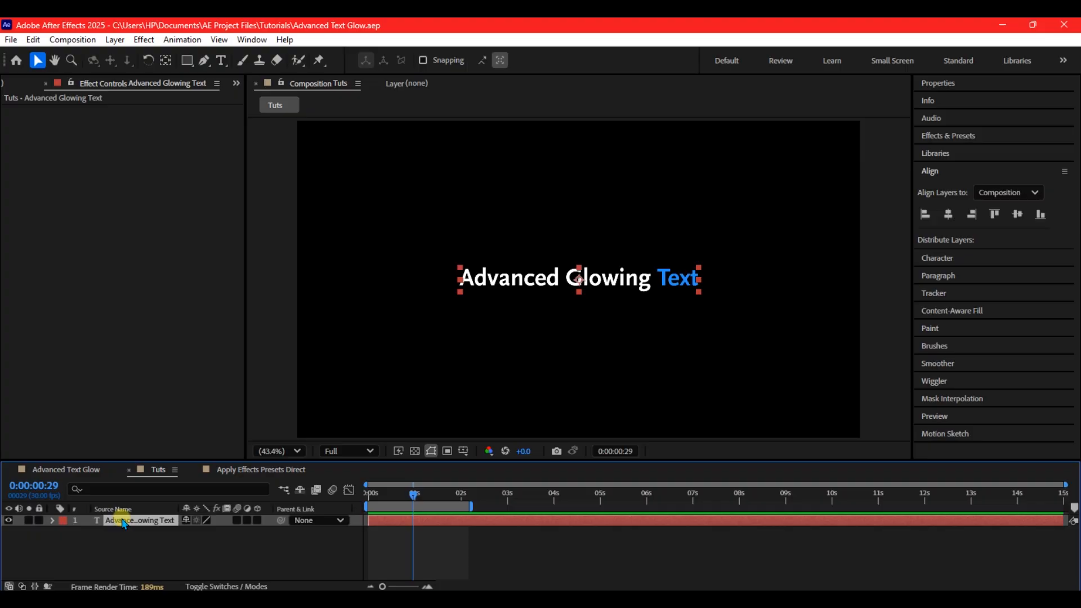
pyautogui.hotkey('ctrl', 'd')
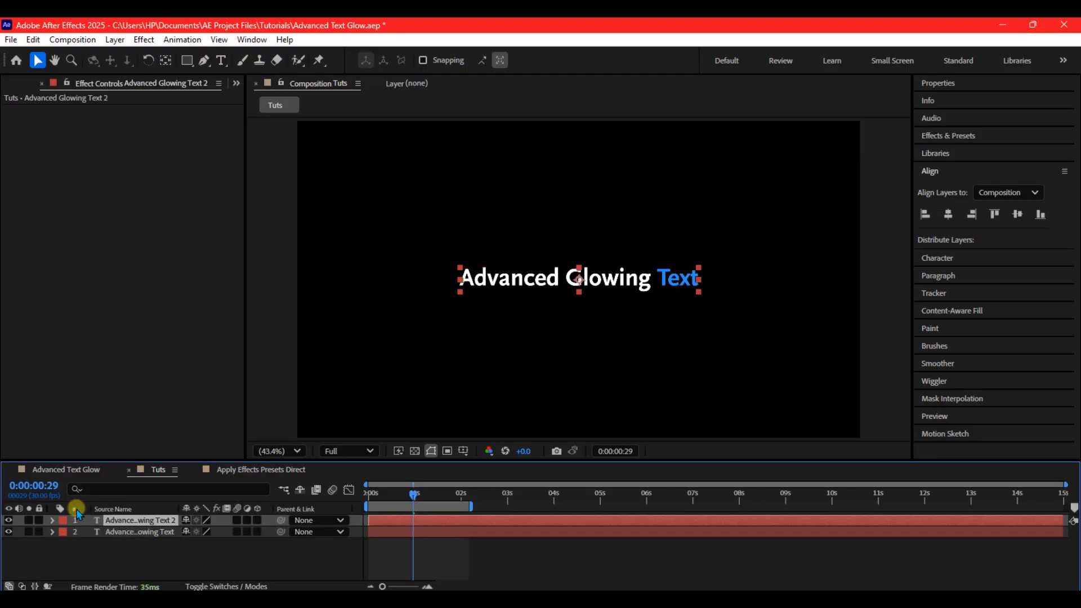
# Step: Hide the Advanced Glowing Text 2 layer and duplicate Animator 1 on the original Advanced Glowing Text layer
pyautogui.click(9, 520)
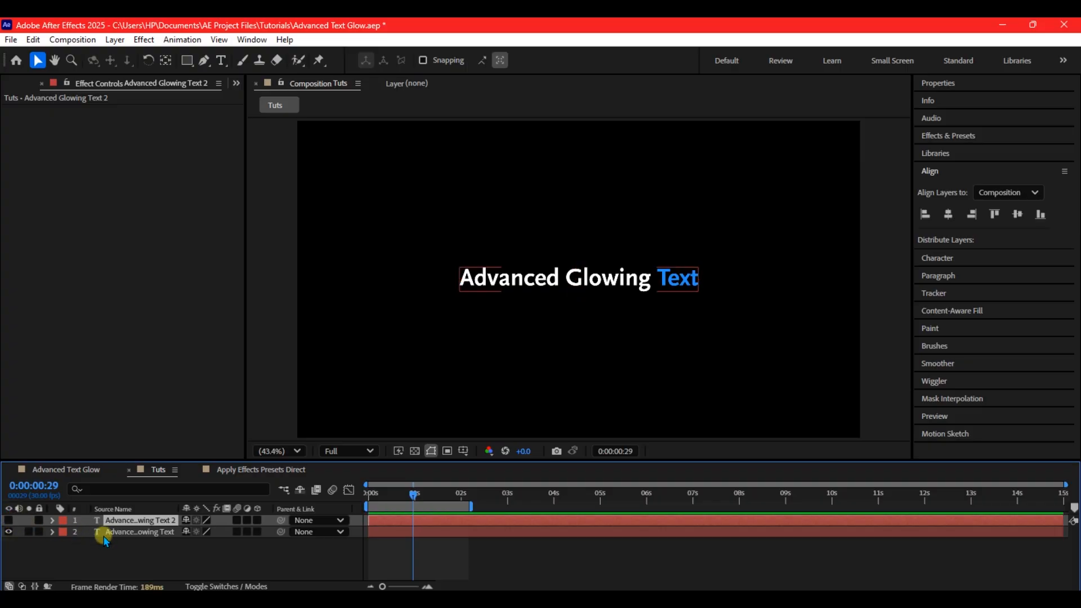
pyautogui.click(95, 533)
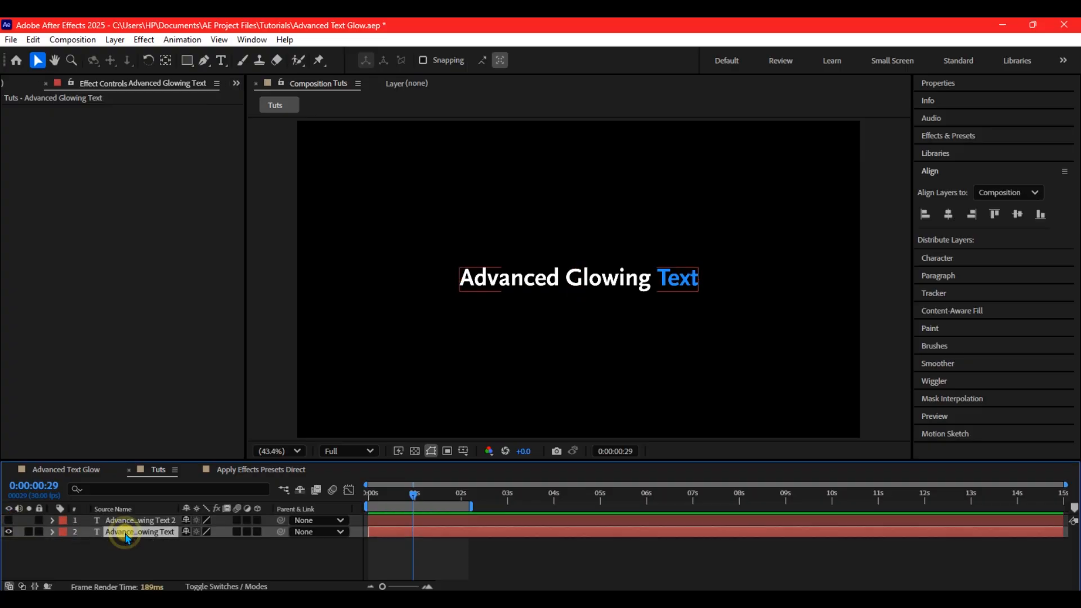
pyautogui.click(52, 532)
pyautogui.scroll(-3, 113, 544)
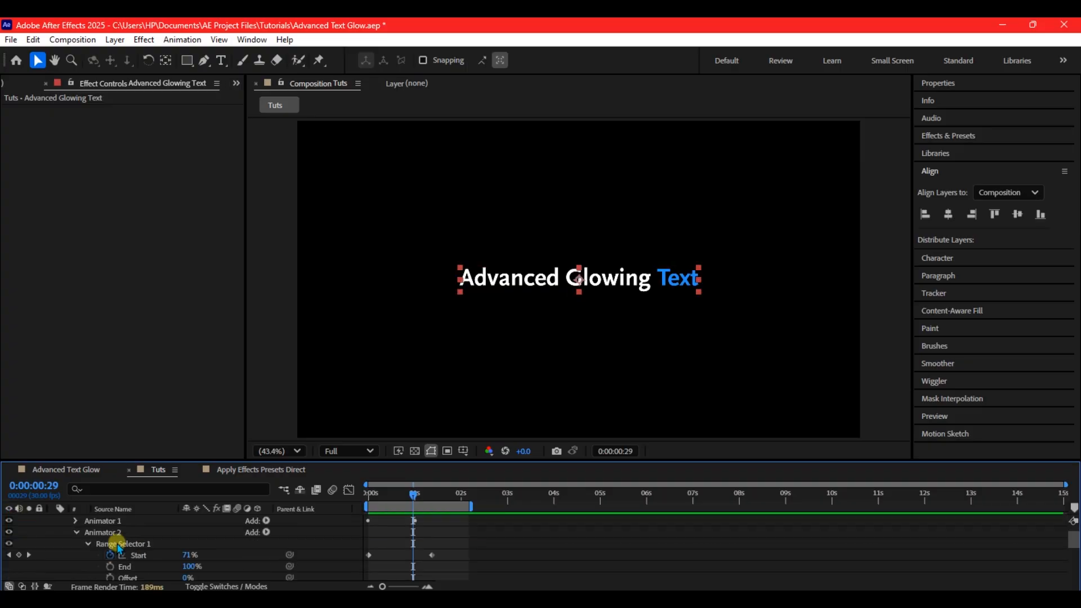
pyautogui.click(75, 533)
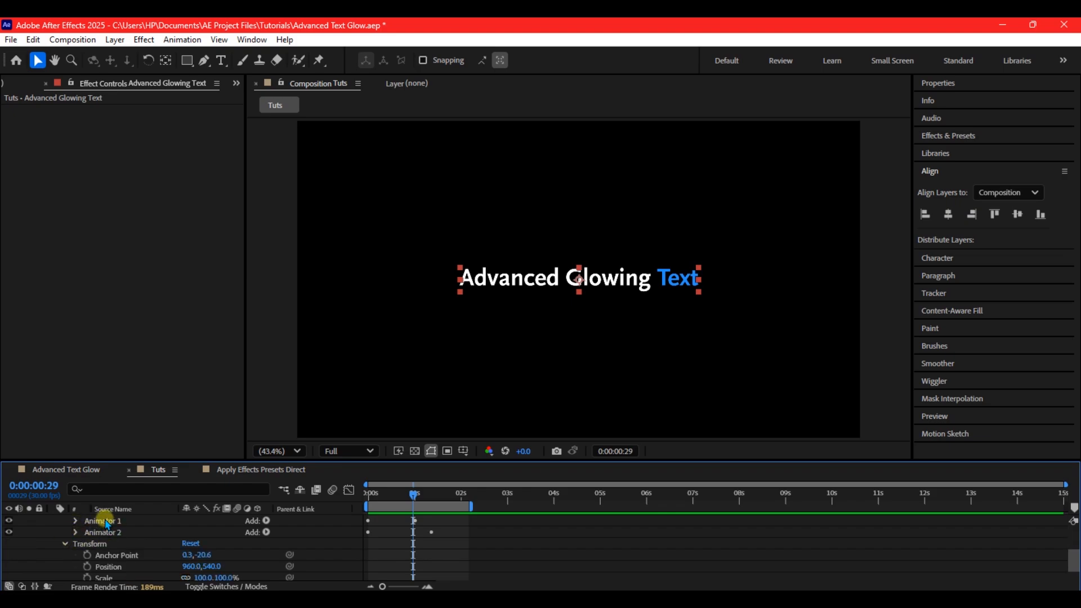
pyautogui.click(106, 522)
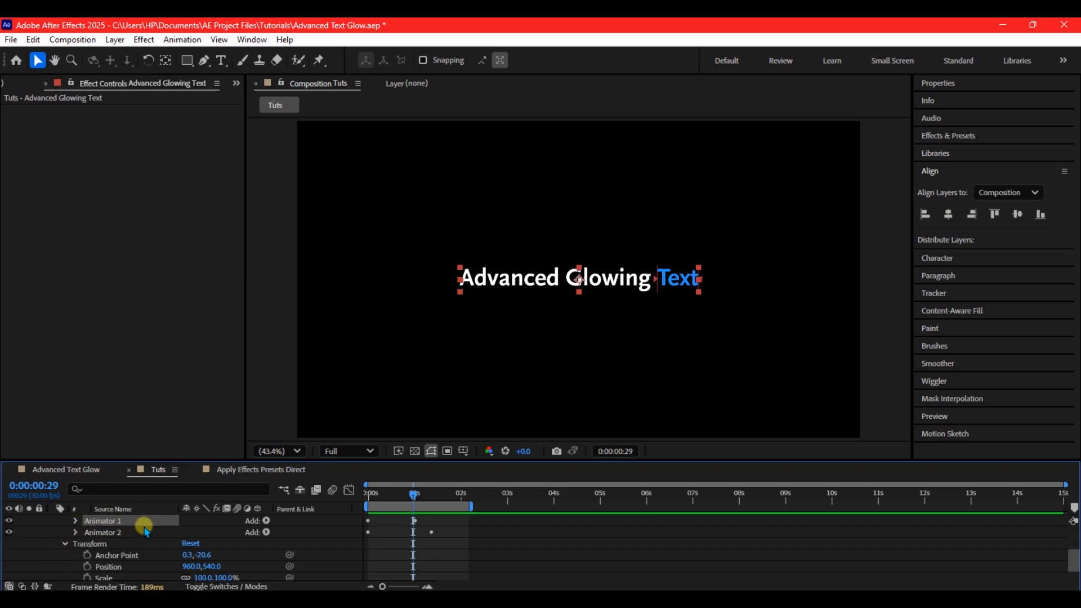
pyautogui.hotkey('ctrl', 'd')
pyautogui.moveTo(128, 535); pyautogui.dragTo(131, 547)
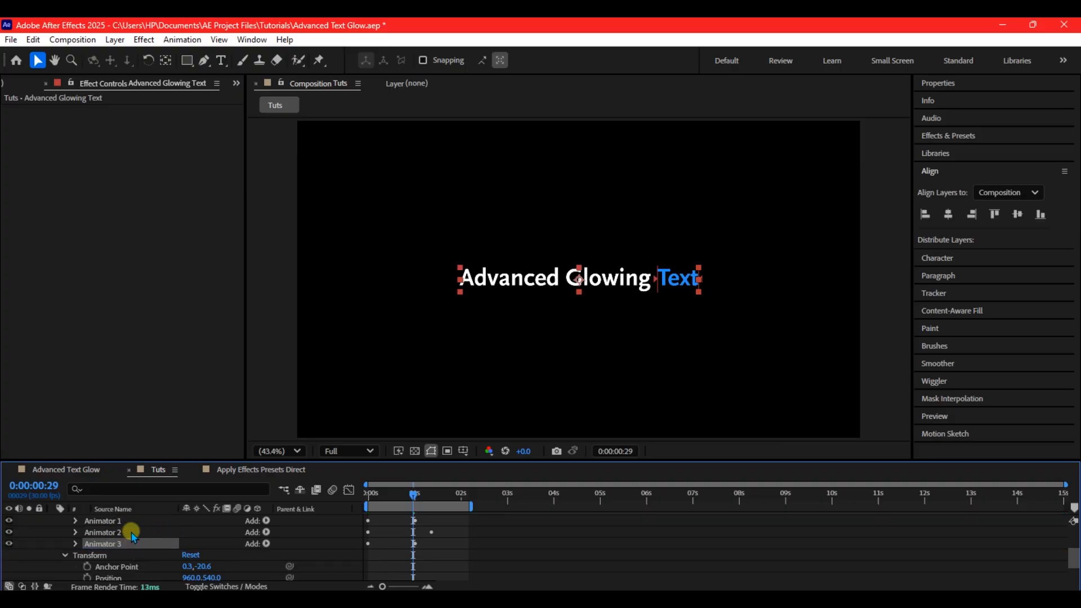
# Step: Delete the Position property from Animator 3, keeping only Opacity, and preview the animation from the start
pyautogui.click(75, 545)
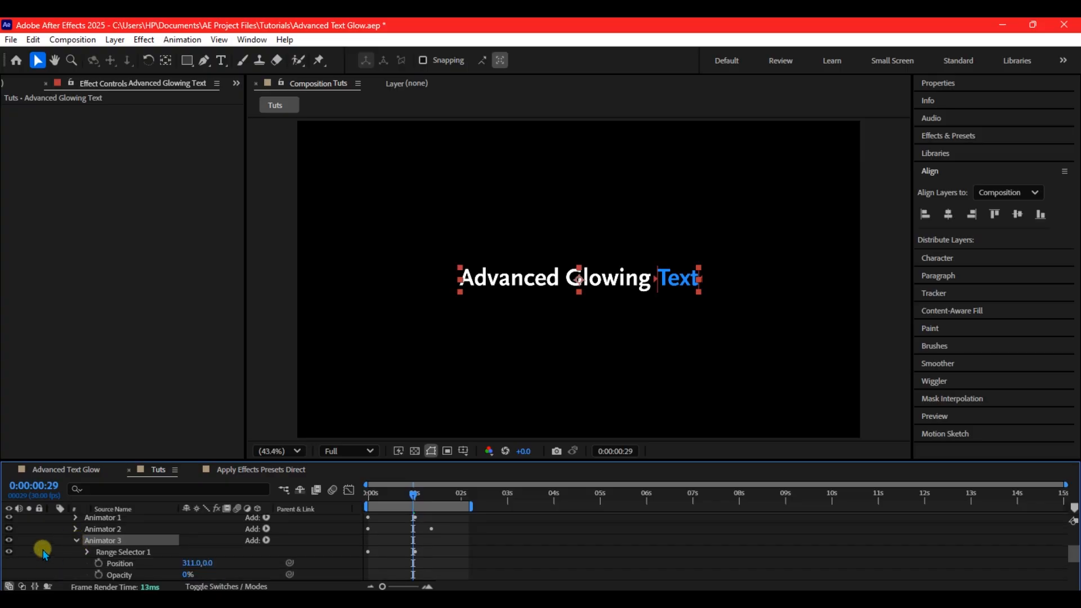
pyautogui.scroll(-2, 45, 552)
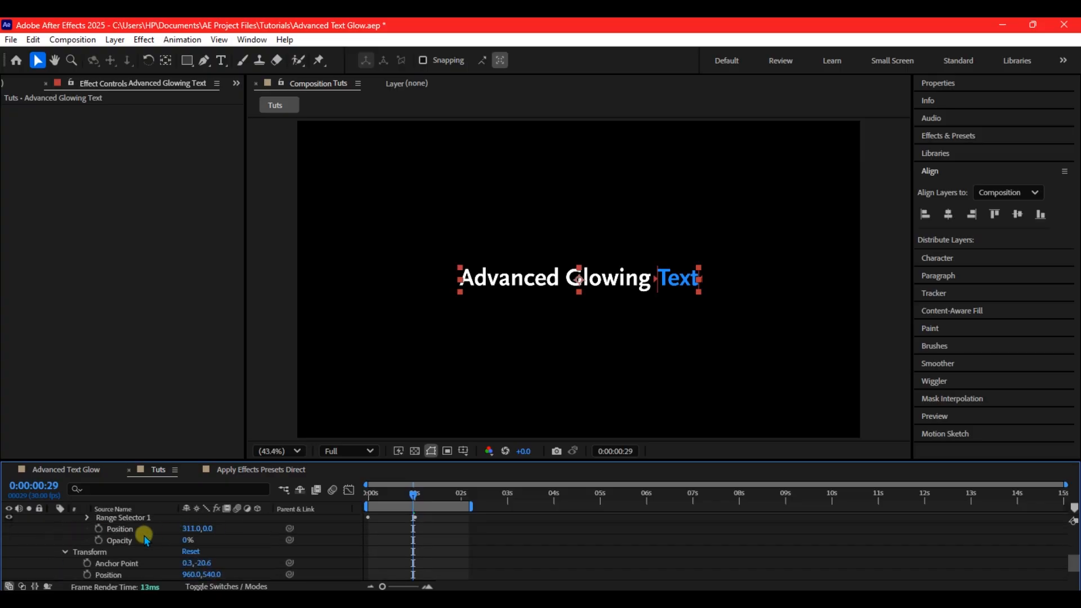
pyautogui.click(120, 531)
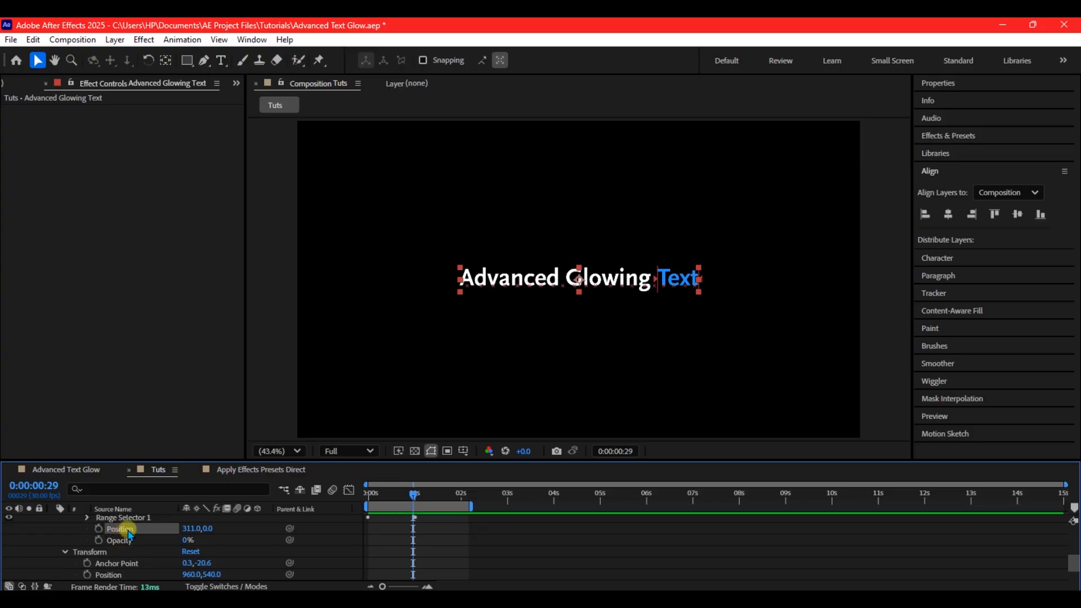
pyautogui.press('Delete')
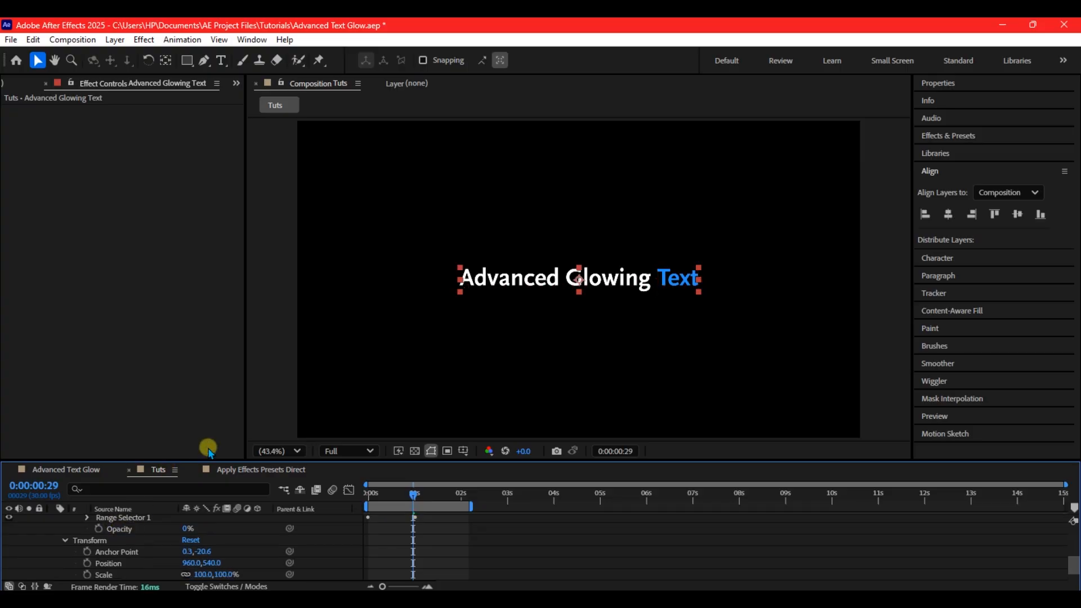
pyautogui.moveTo(382, 497); pyautogui.dragTo(358, 491)
pyautogui.press('space')
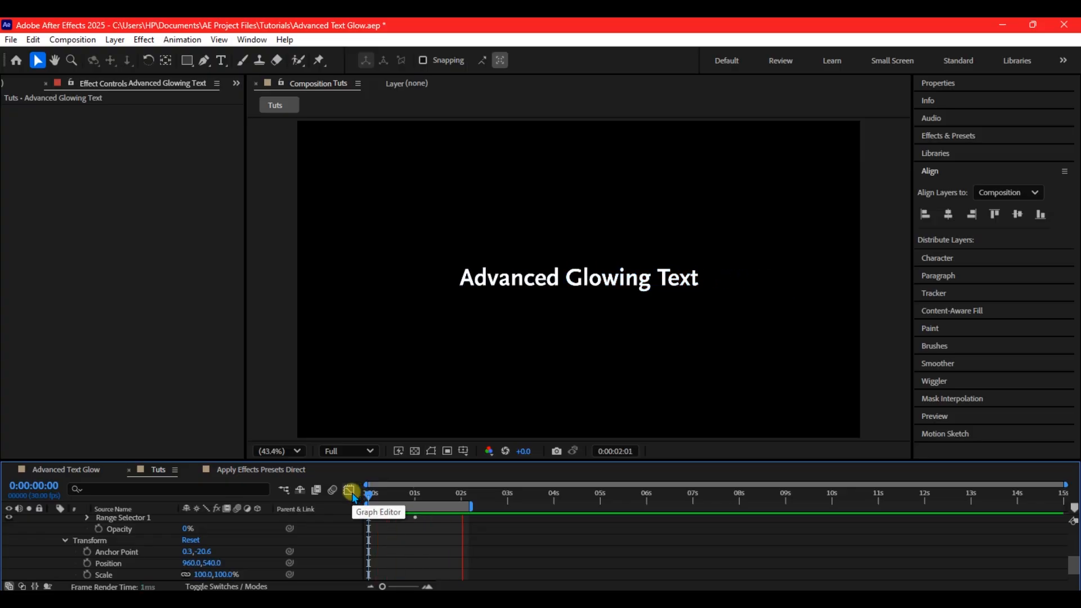
pyautogui.press('space')
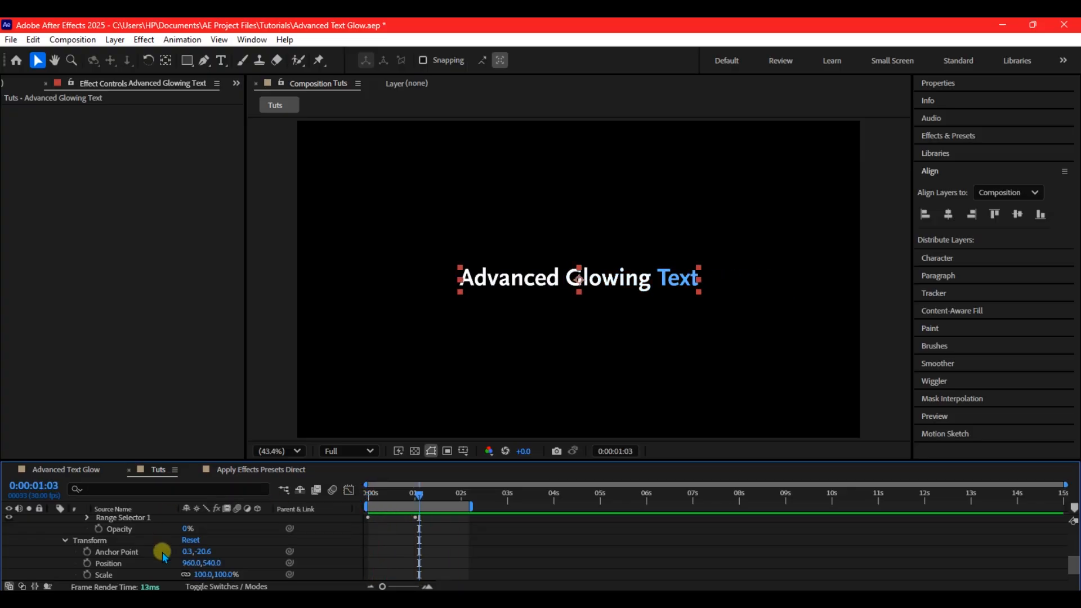
# Step: Set the Mode of Animator 3's range selector to Subtract in its Advanced settings and preview the fade-out
pyautogui.scroll(-1, 70, 555)
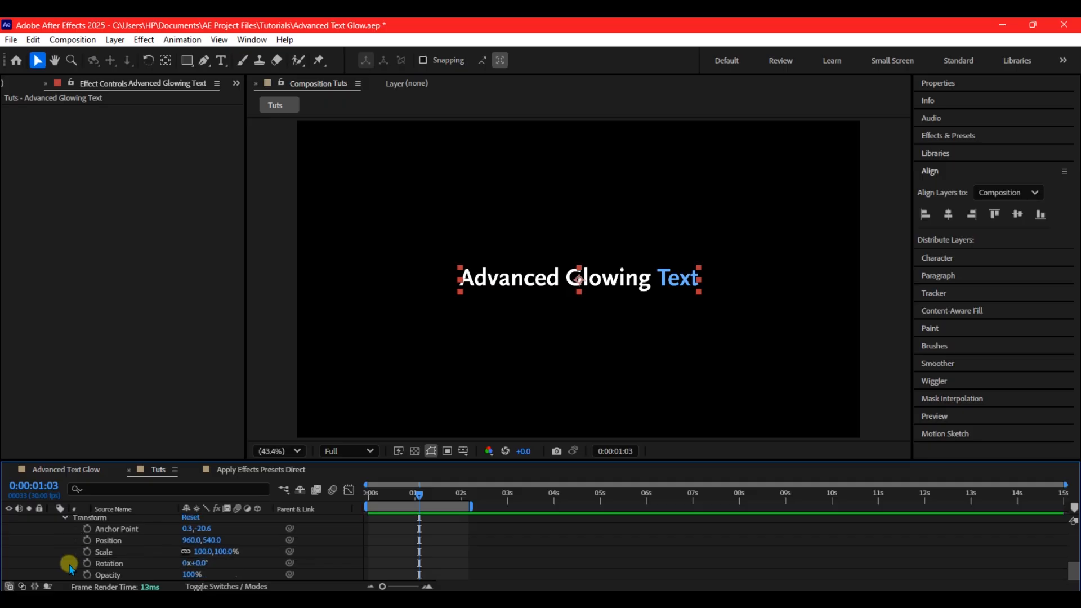
pyautogui.scroll(3, 67, 561)
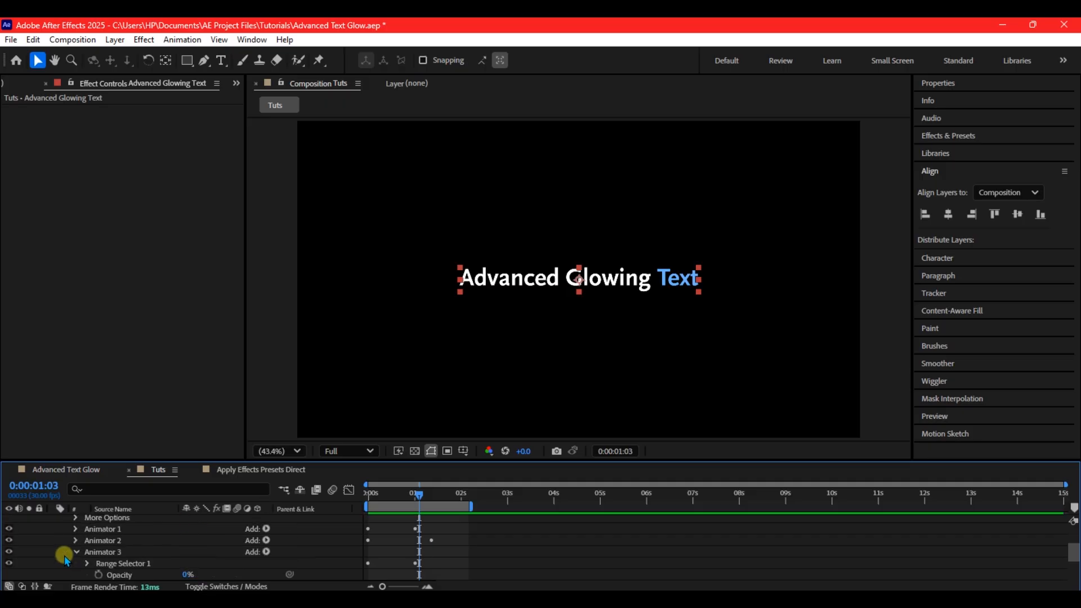
pyautogui.scroll(-2, 70, 561)
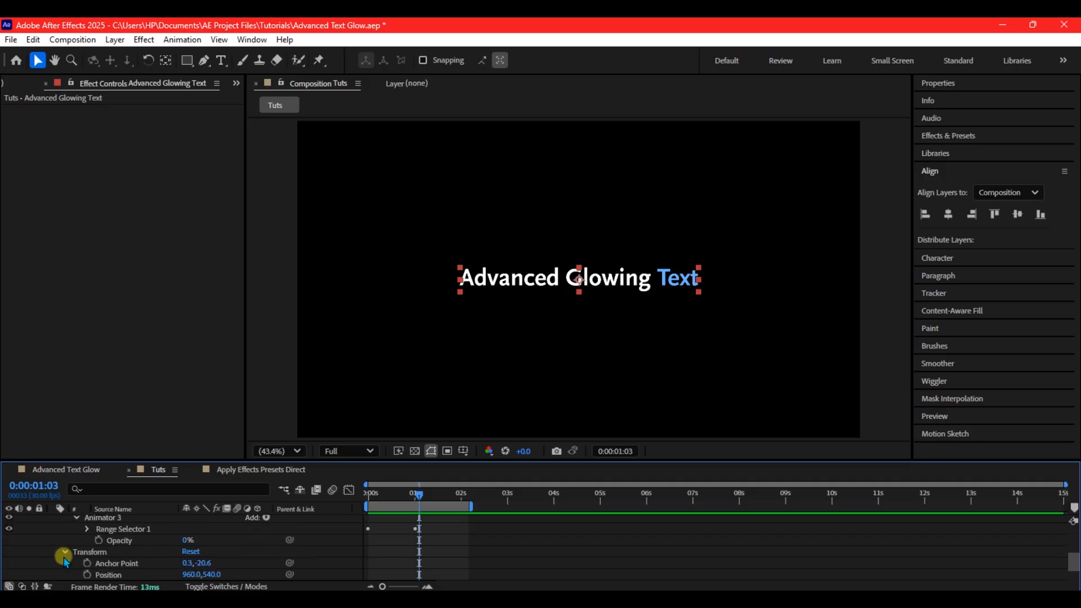
pyautogui.click(88, 529)
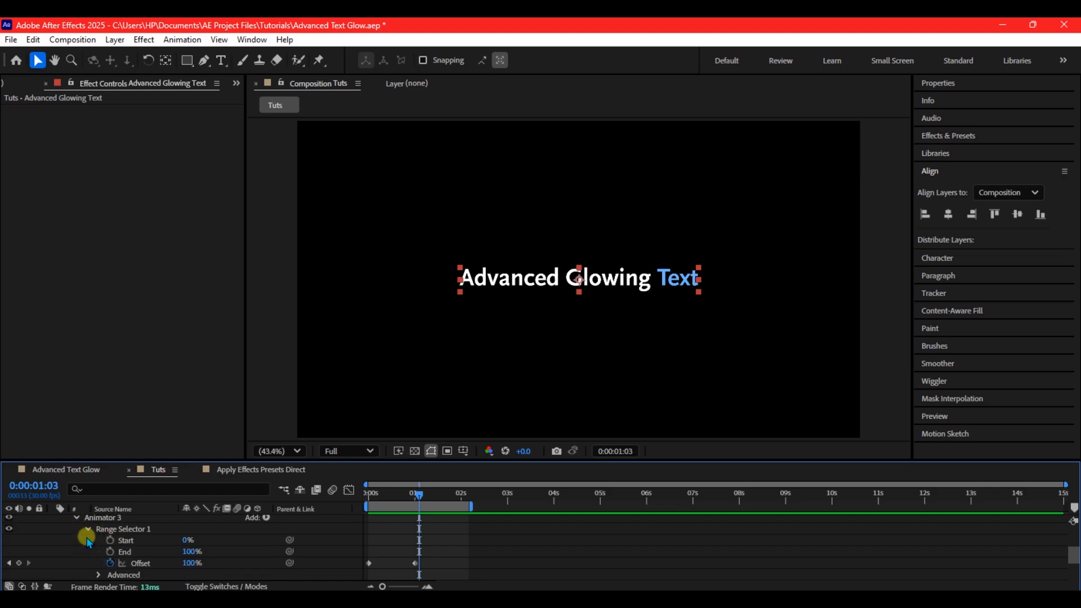
pyautogui.scroll(-2, 88, 541)
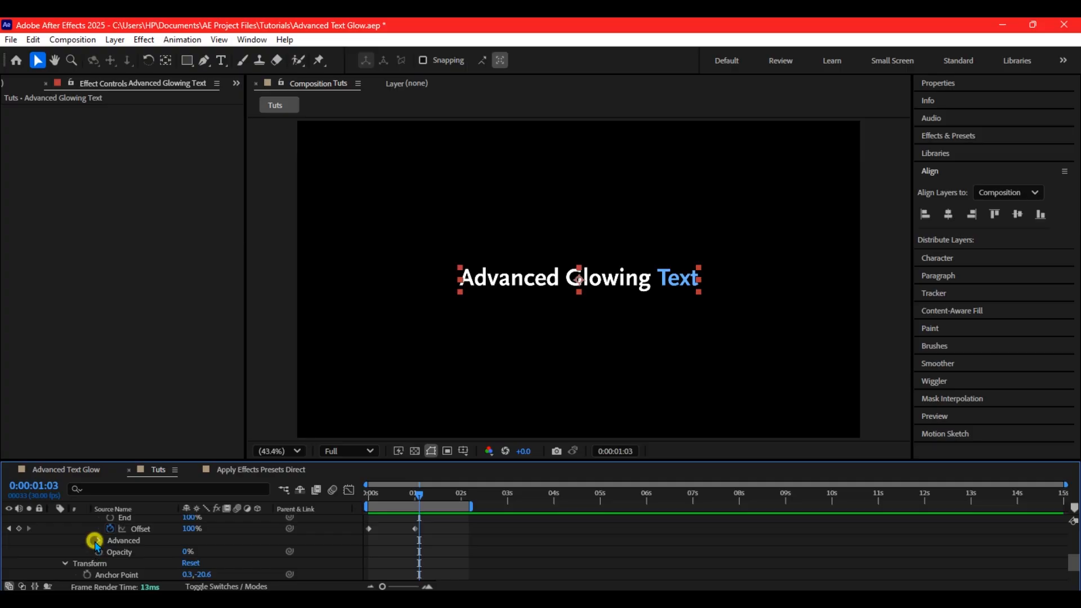
pyautogui.click(95, 542)
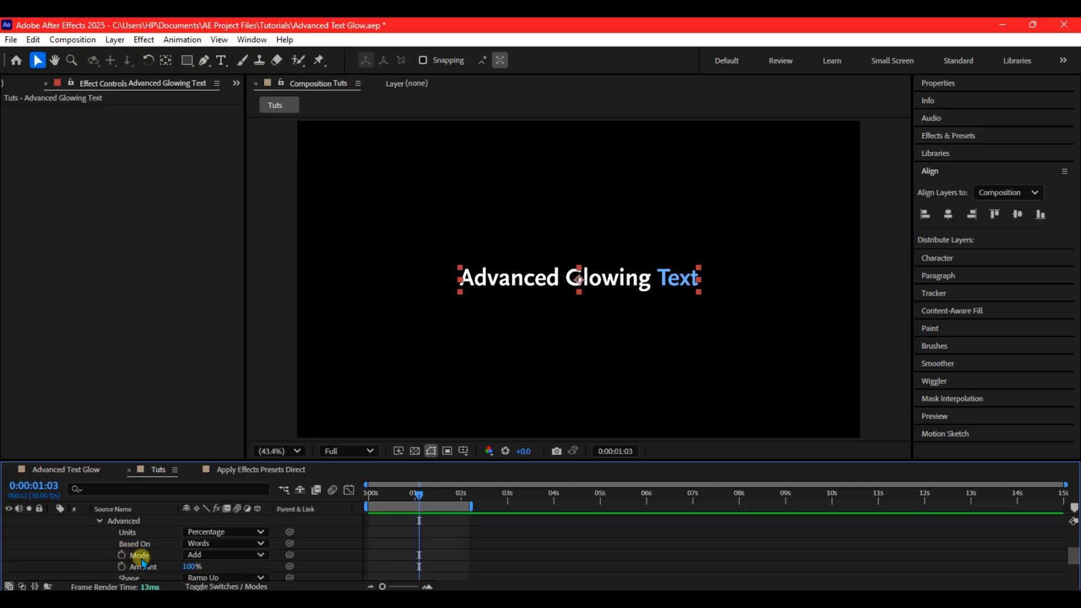
pyautogui.click(209, 556)
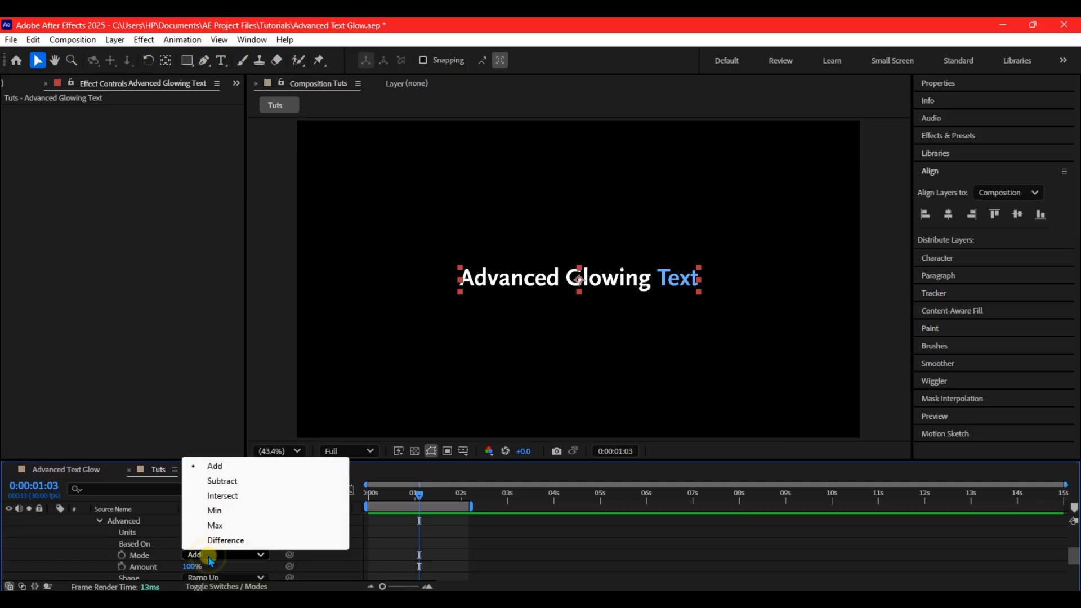
pyautogui.click(222, 481)
pyautogui.moveTo(385, 493); pyautogui.dragTo(348, 493)
pyautogui.press('space')
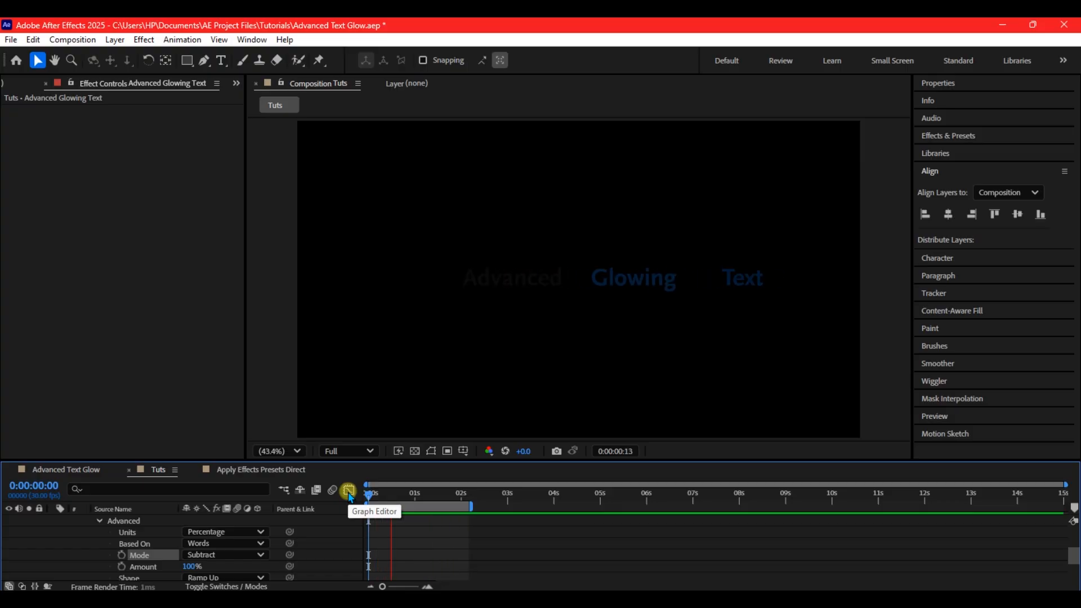
pyautogui.press('space')
# Step: Shift both of Animator 3's Offset keyframes so that the first one sits at about 0:00:00:05, checking the result in playback
pyautogui.scroll(2, 444, 541)
pyautogui.scroll(-2, 444, 541)
pyautogui.scroll(4, 442, 541)
pyautogui.scroll(-2, 436, 542)
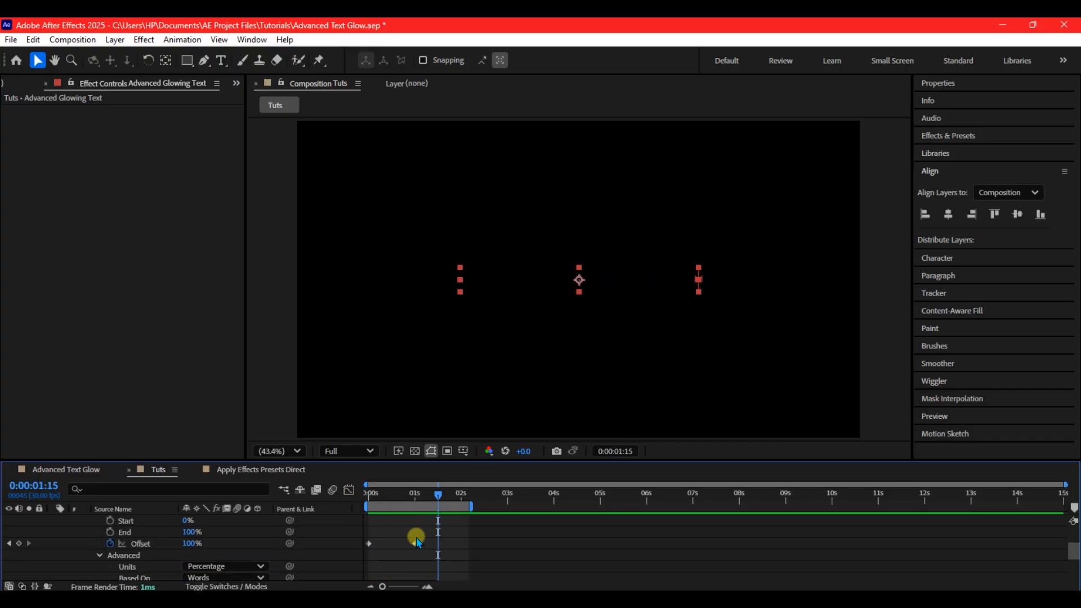
pyautogui.moveTo(448, 531); pyautogui.dragTo(367, 555)
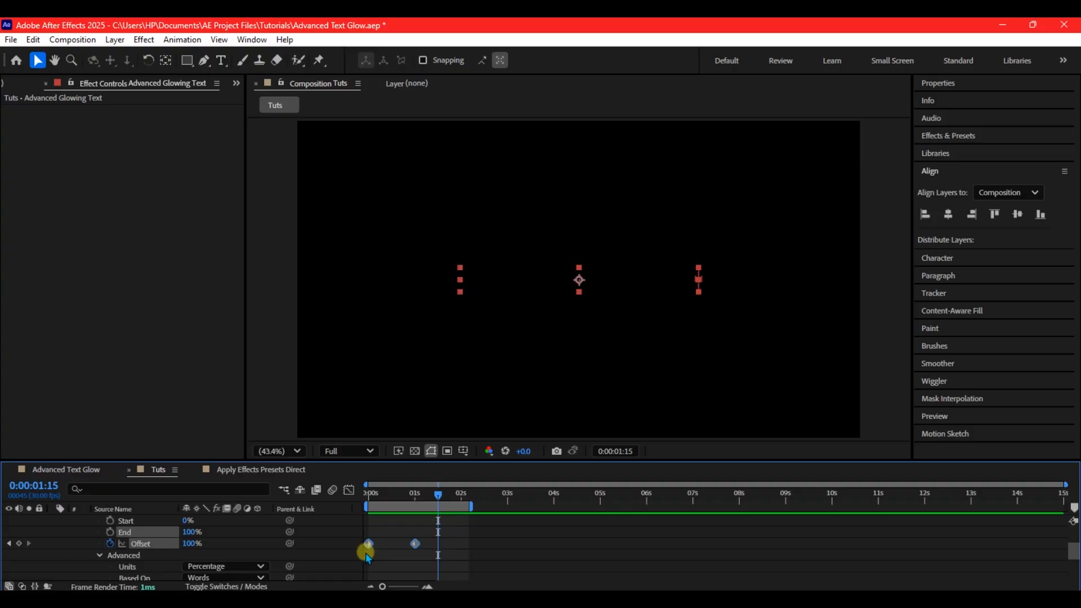
pyautogui.moveTo(370, 547)
pyautogui.press('space')
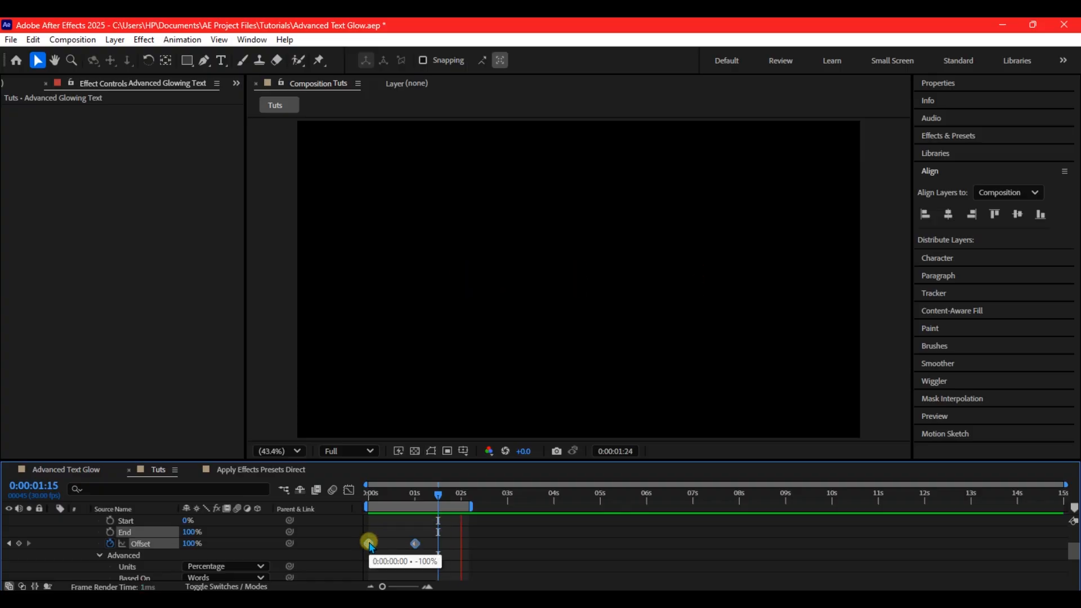
pyautogui.moveTo(369, 546); pyautogui.dragTo(379, 547)
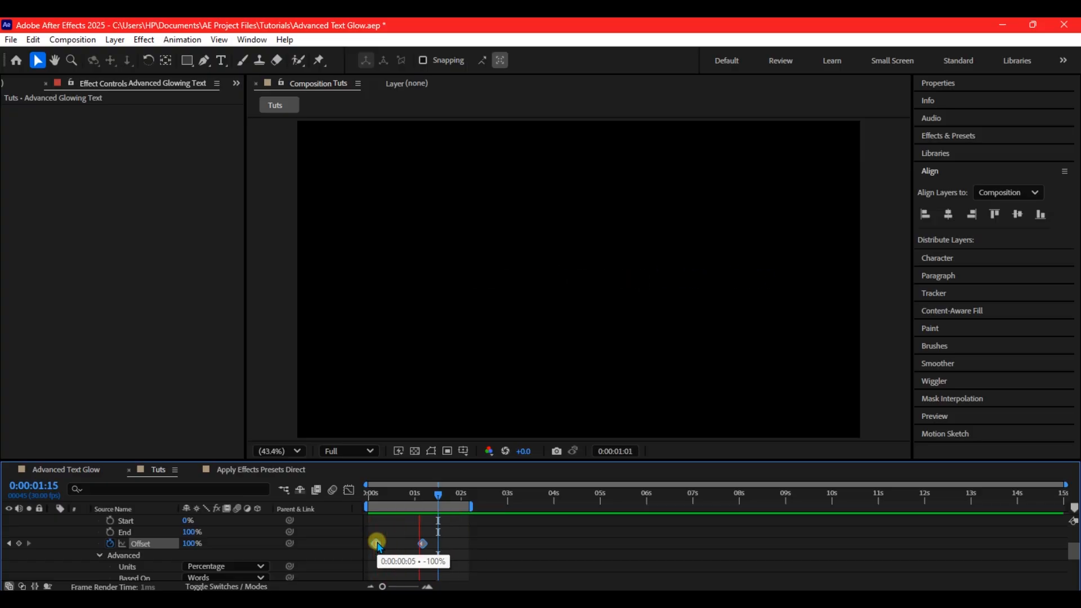
pyautogui.moveTo(378, 546); pyautogui.dragTo(381, 546)
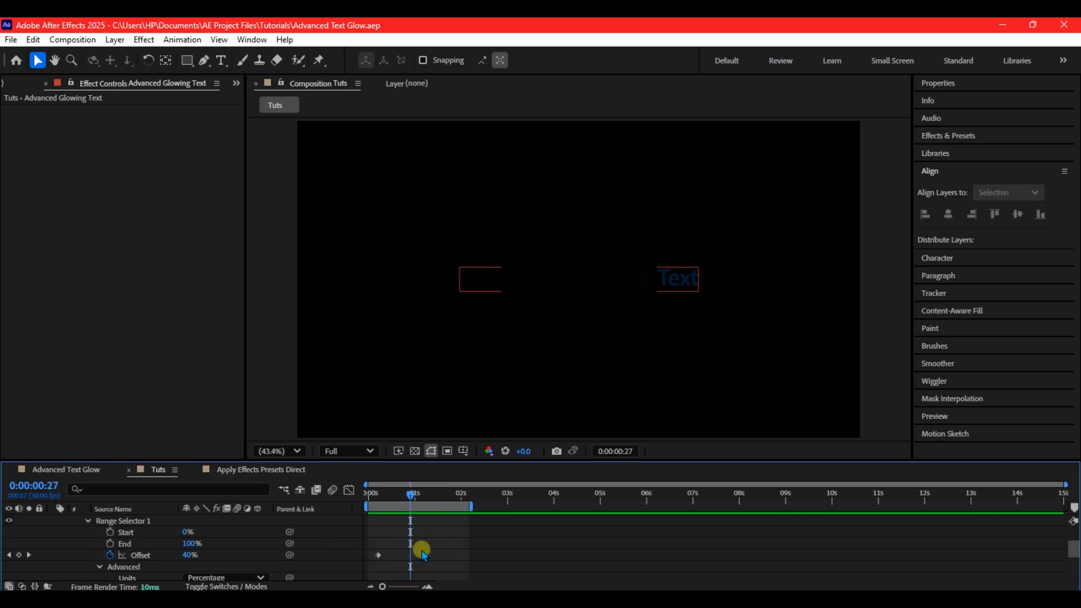
# Step: Apply the Stylize Glow effect to the original Advanced Glowing Text layer and set its Glow Radius to 12
pyautogui.scroll(3, 118, 537)
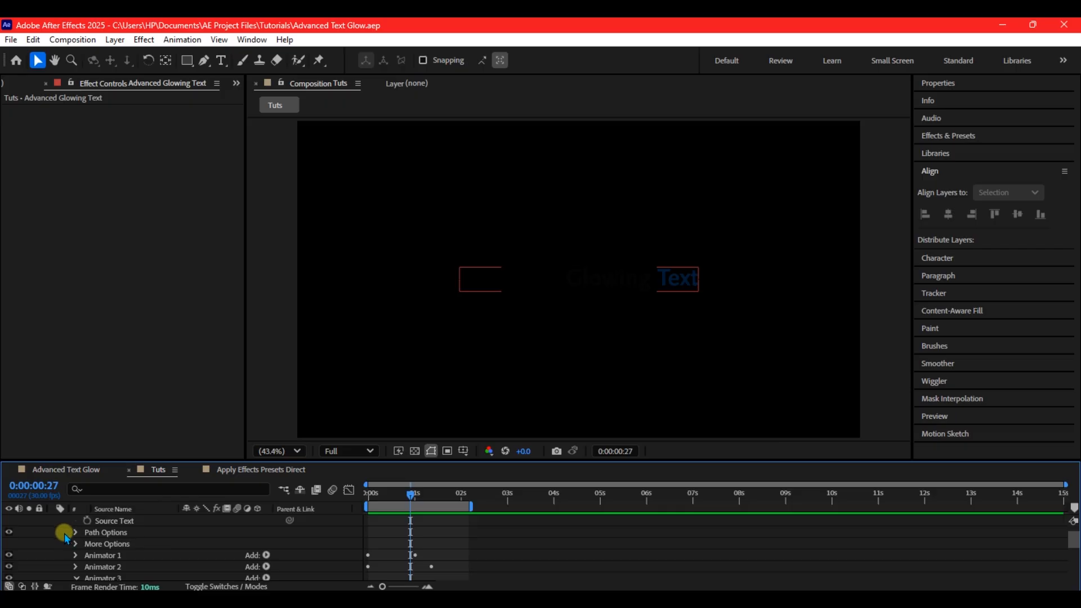
pyautogui.scroll(1, 64, 534)
pyautogui.click(121, 535)
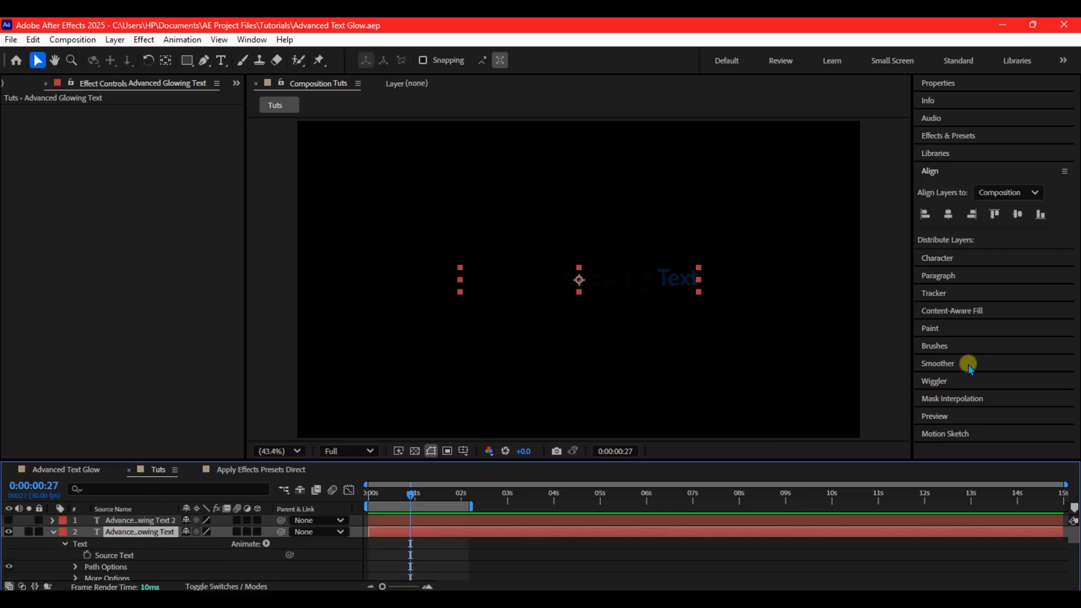
pyautogui.click(965, 135)
pyautogui.click(955, 152)
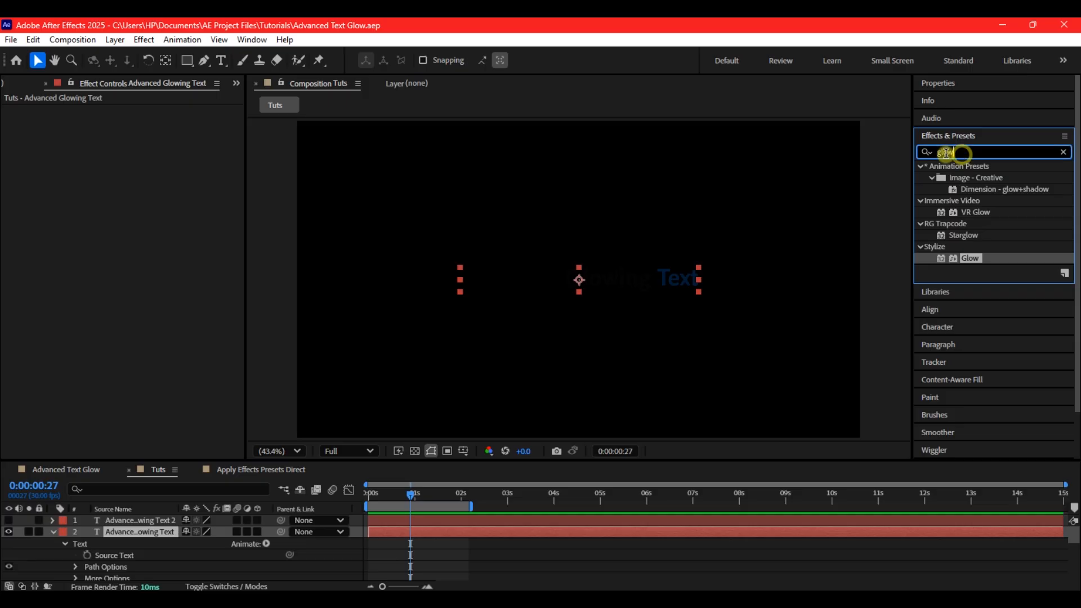
pyautogui.doubleClick(944, 260)
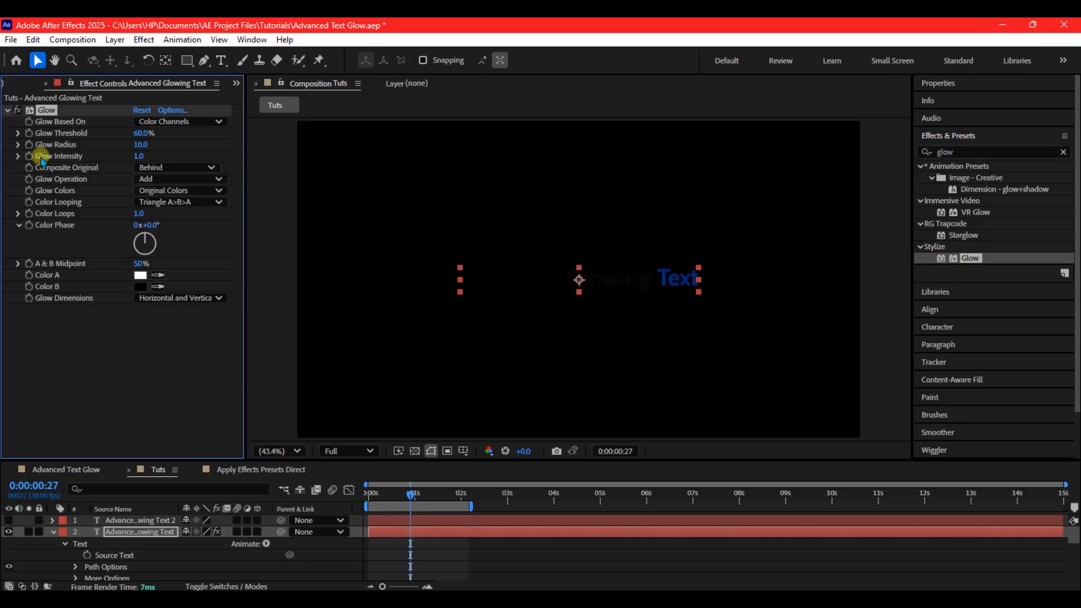
pyautogui.click(137, 145)
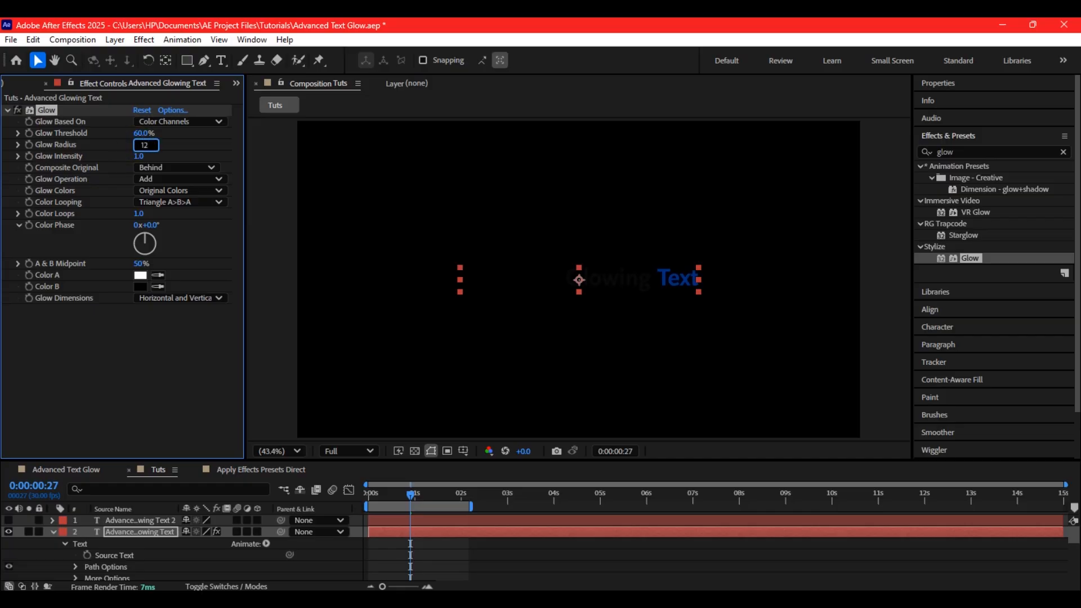
pyautogui.press('Return')
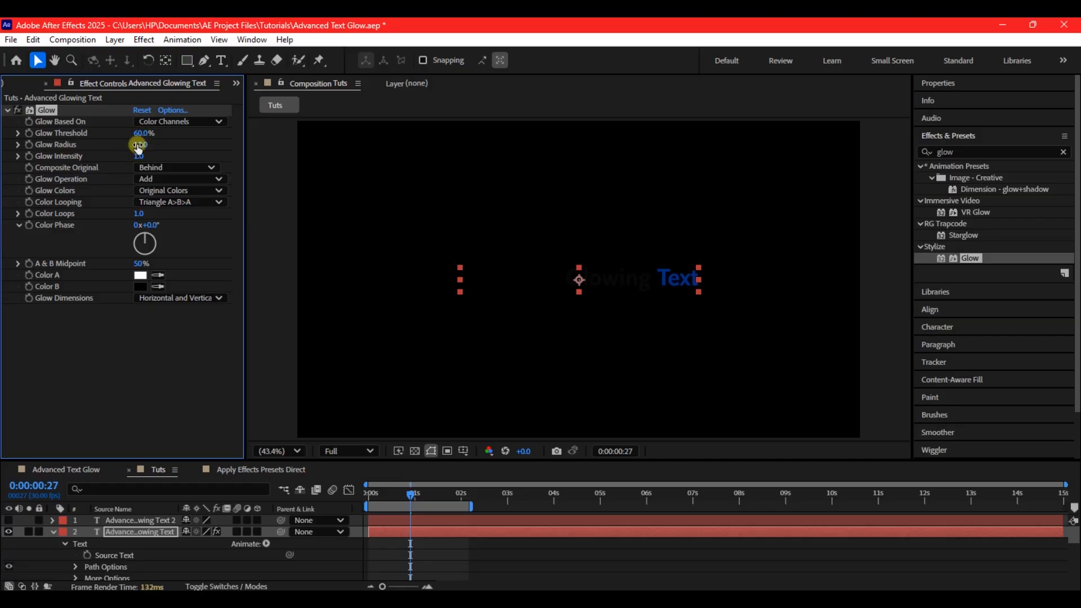
# Step: Duplicate the Glow effect, set the copy's Glow Radius to 40, and check the glow at 0:00:00:12
pyautogui.click(8, 111)
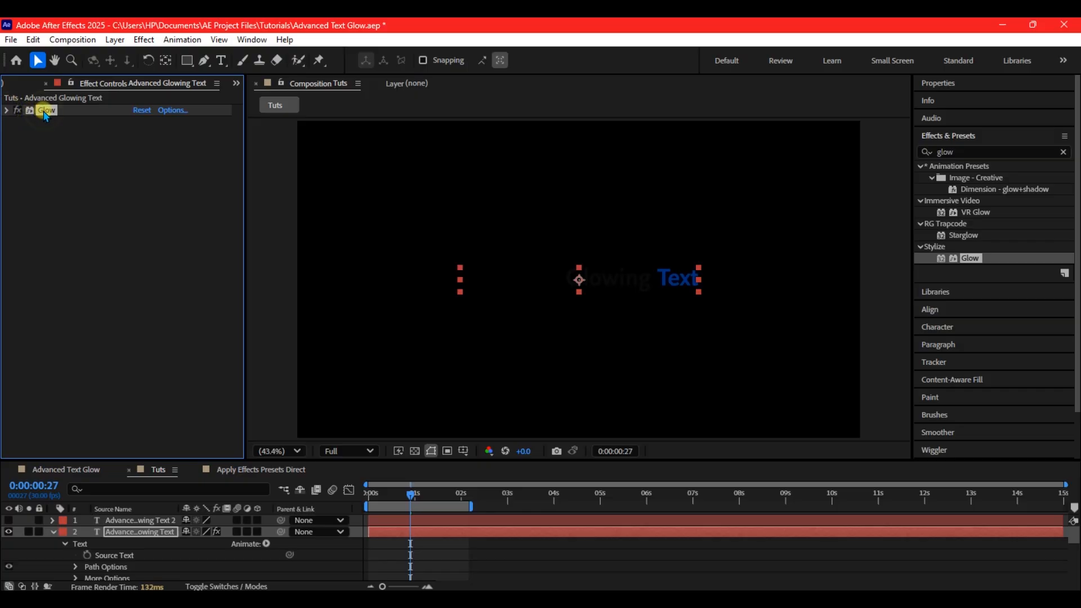
pyautogui.hotkey('ctrl', 'd')
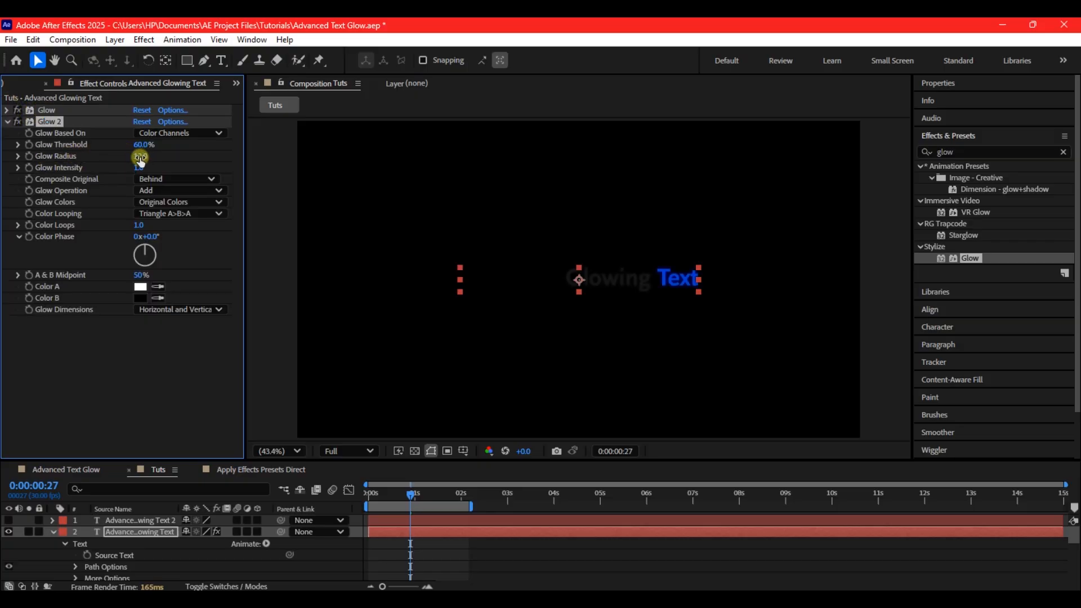
pyautogui.click(140, 157)
pyautogui.press('Return')
pyautogui.moveTo(413, 493); pyautogui.dragTo(387, 496)
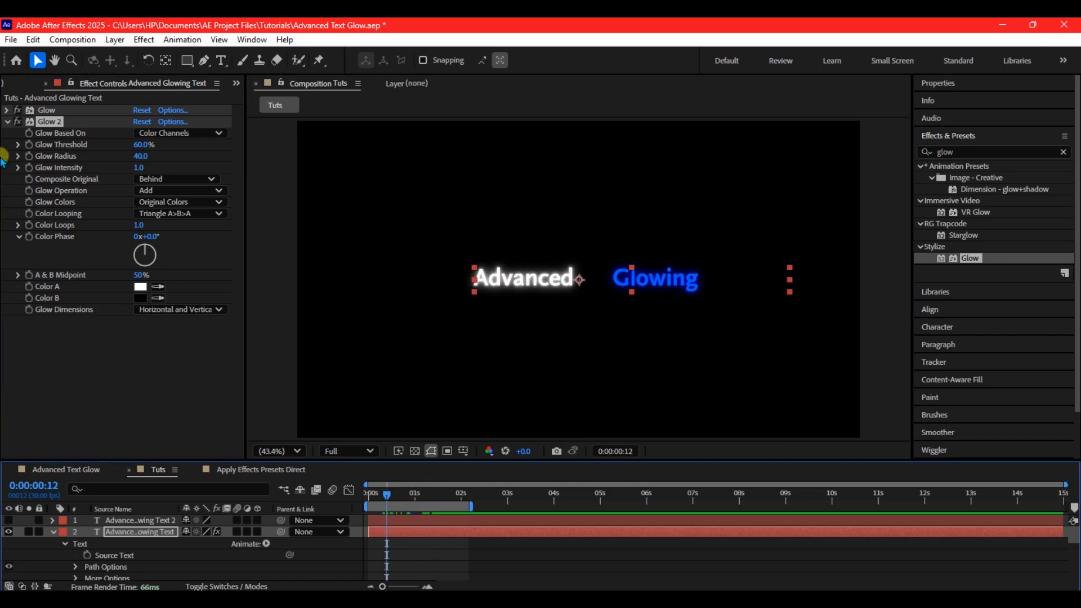
pyautogui.click(6, 122)
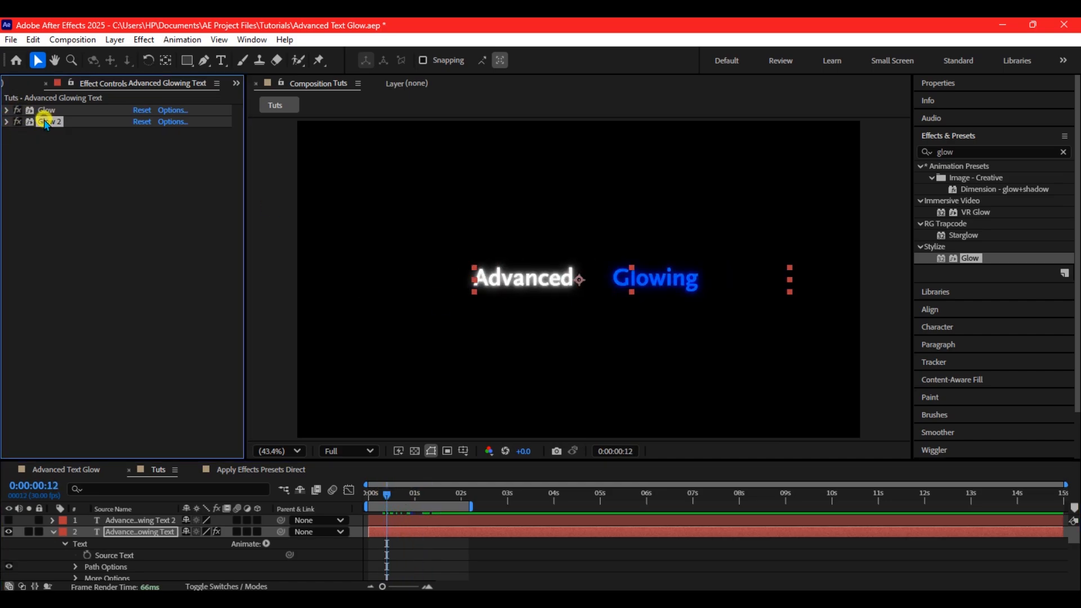
# Step: Duplicate the Glow 2 effect on the Advanced Glowing Text layer and set the copy's Glow Radius to 90
pyautogui.hotkey('ctrl', 'd')
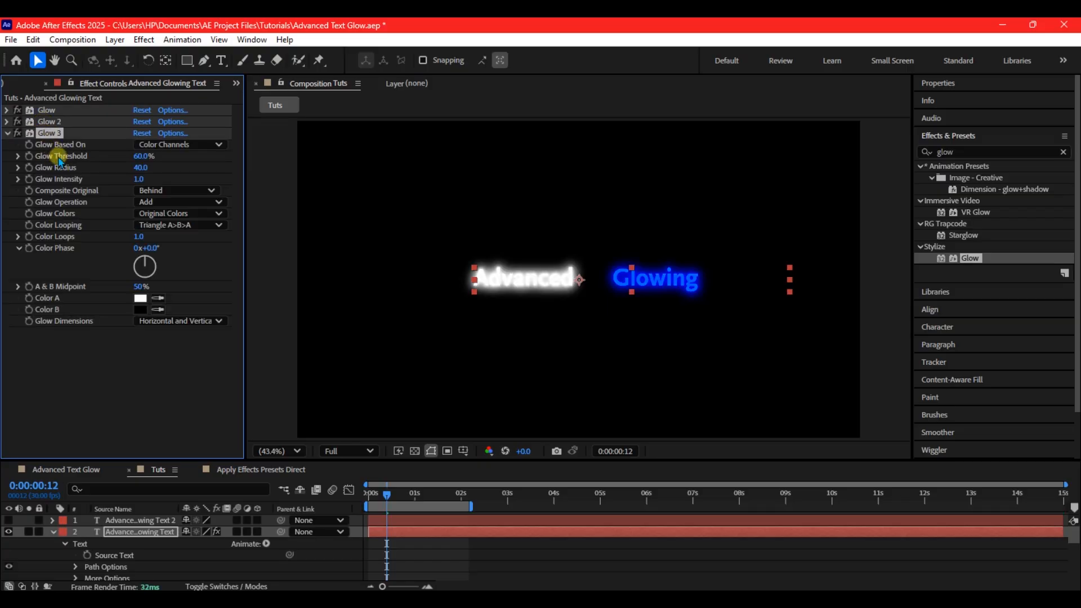
pyautogui.click(139, 167)
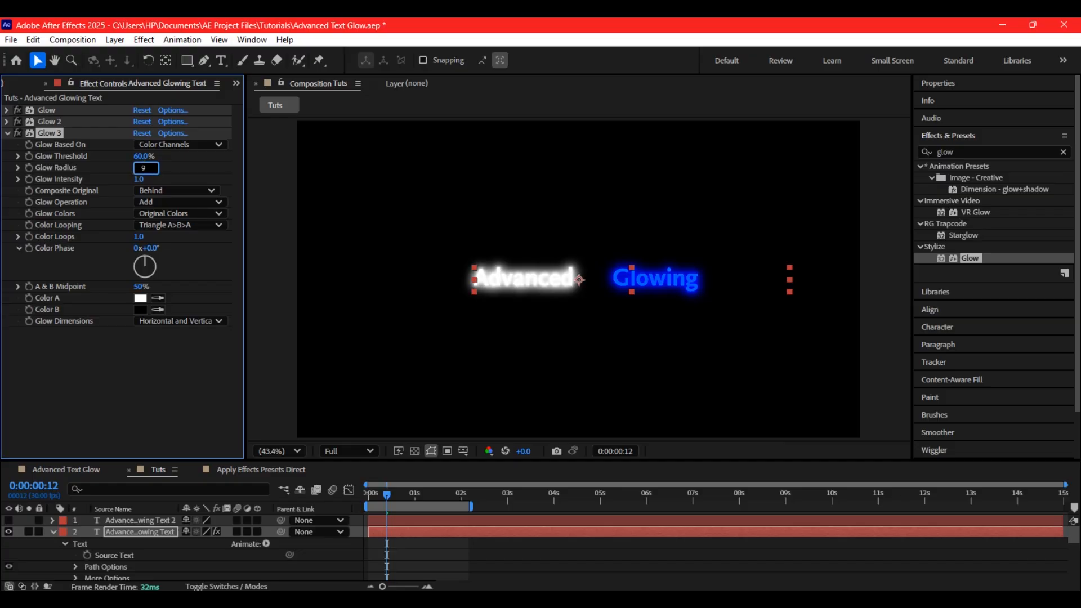
pyautogui.press('Return')
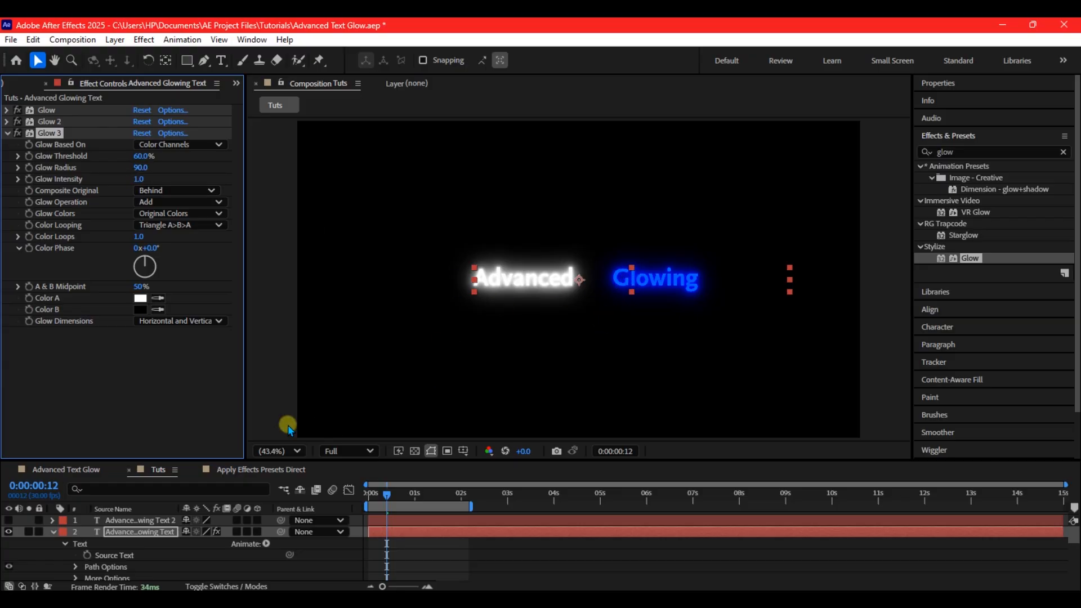
# Step: Collapse the original layer's properties, make the Advanced Glowing Text 2 layer visible, and preview both layers together from the start
pyautogui.click(65, 544)
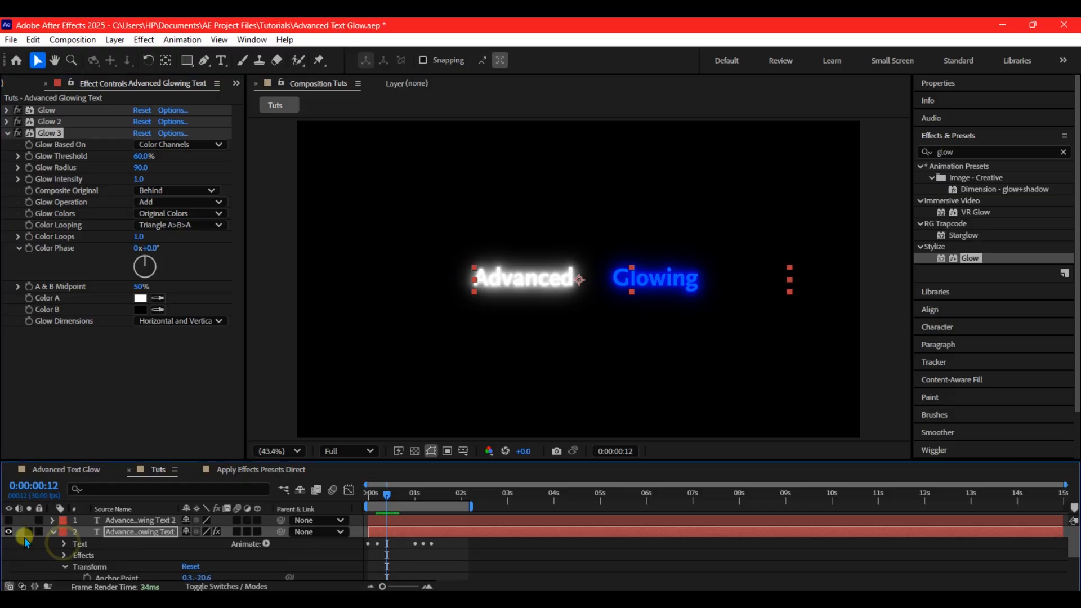
pyautogui.click(127, 520)
pyautogui.click(53, 532)
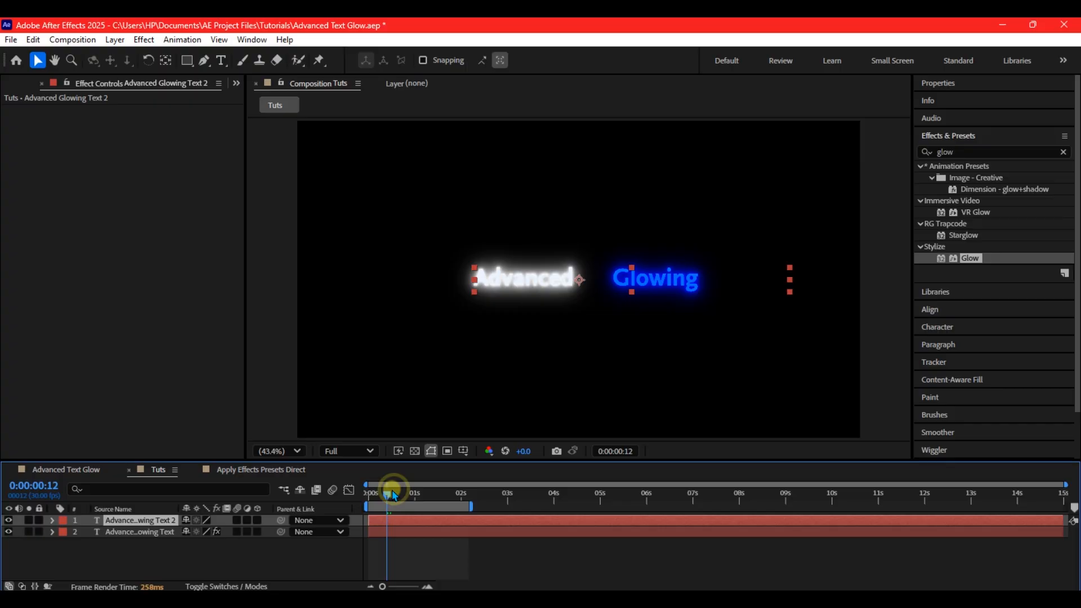
pyautogui.moveTo(394, 495); pyautogui.dragTo(367, 519)
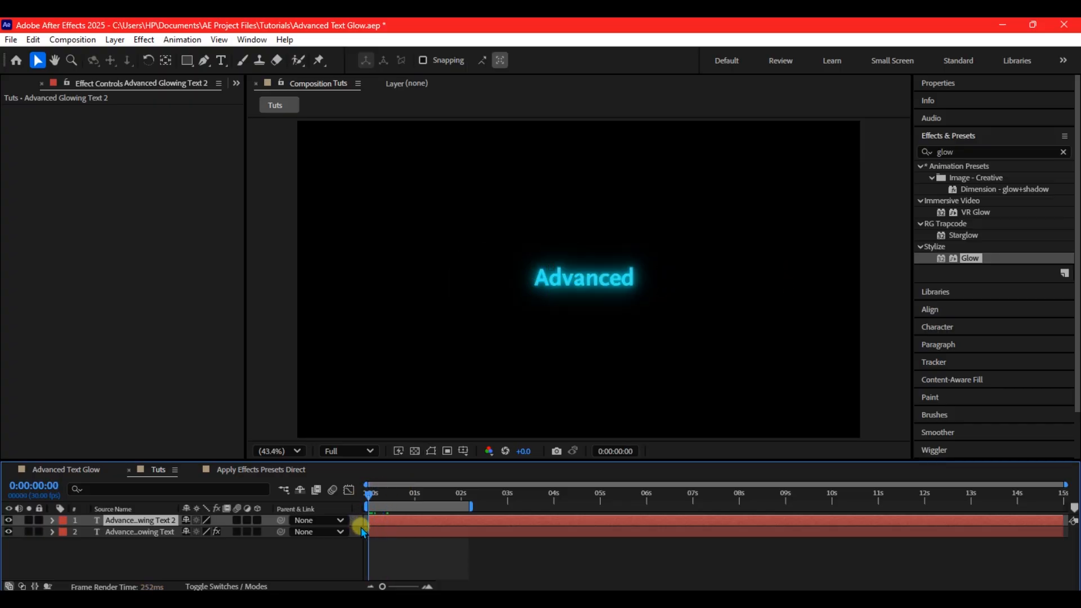
pyautogui.click(130, 557)
pyautogui.press('space')
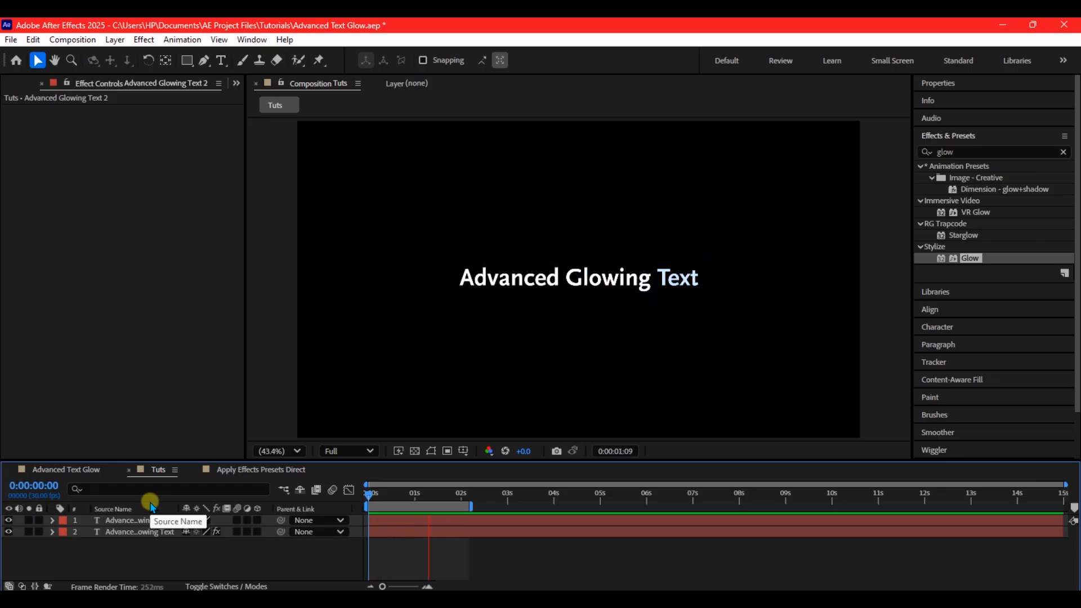
# Step: Set the Opacity of the original Advanced Glowing Text layer to 50% and save the project
pyautogui.click(138, 533)
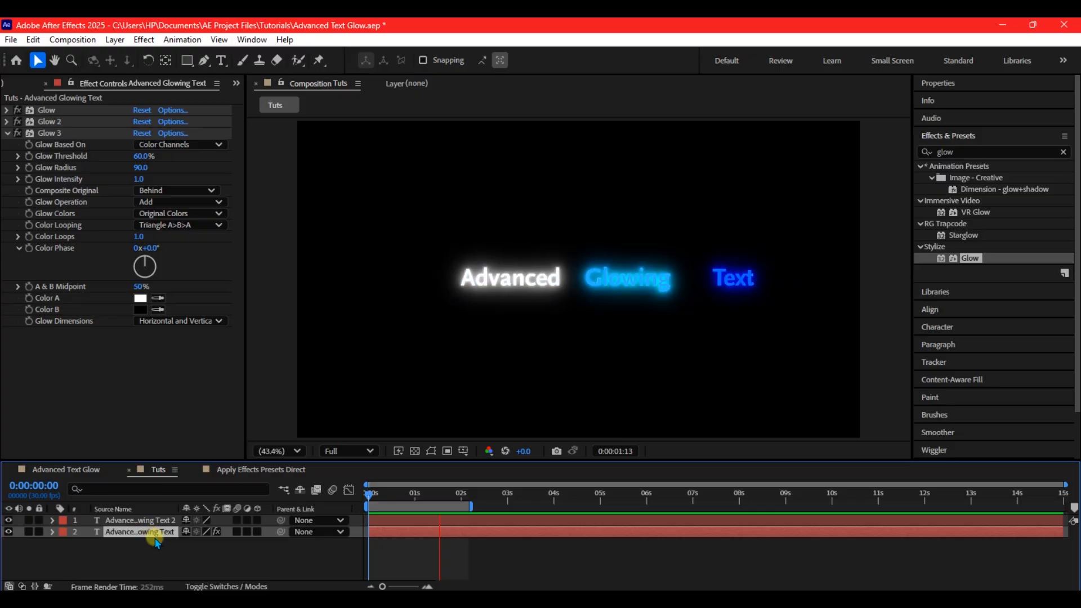
pyautogui.press('t')
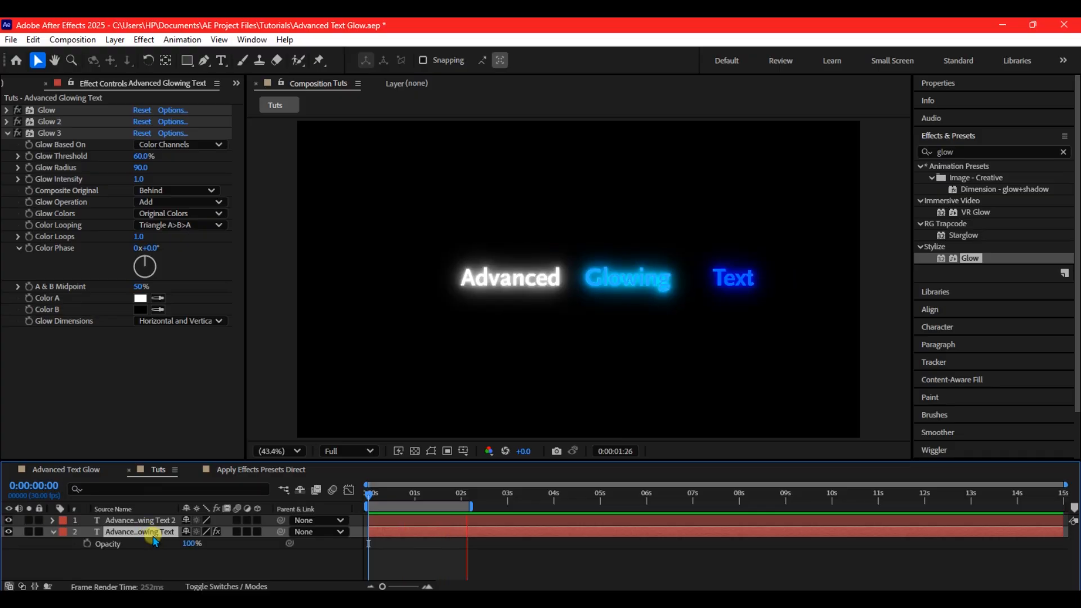
pyautogui.press('t')
pyautogui.press('t')
pyautogui.click(192, 545)
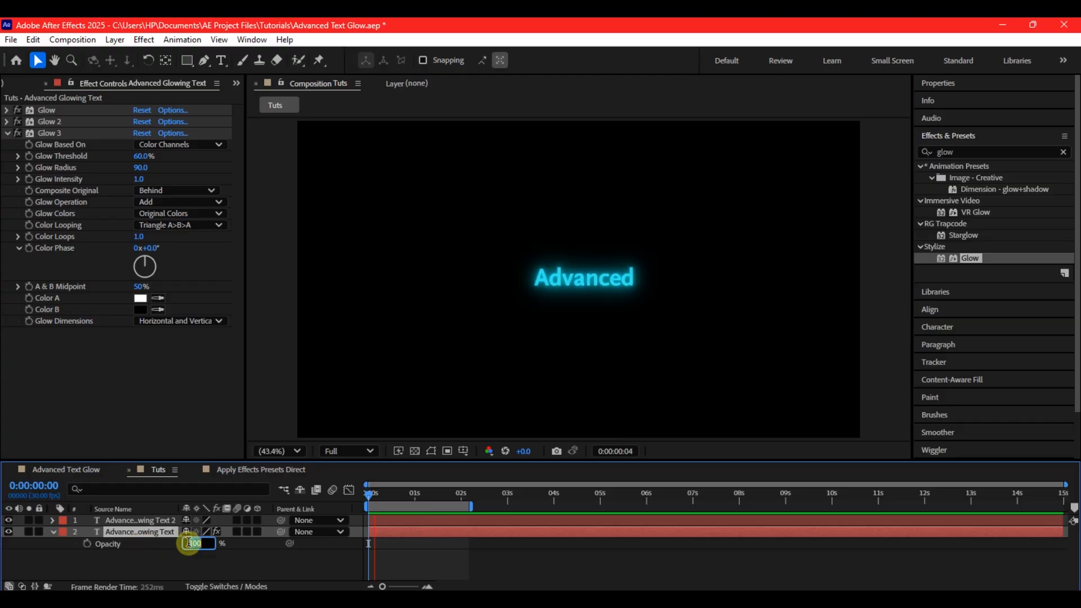
pyautogui.write('50')
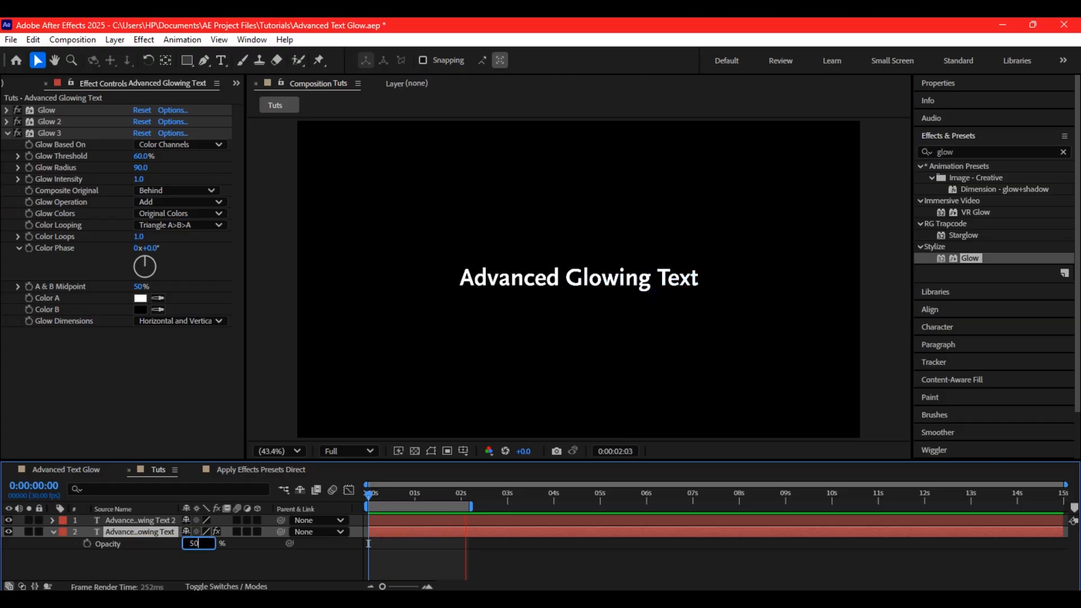
pyautogui.press('Return')
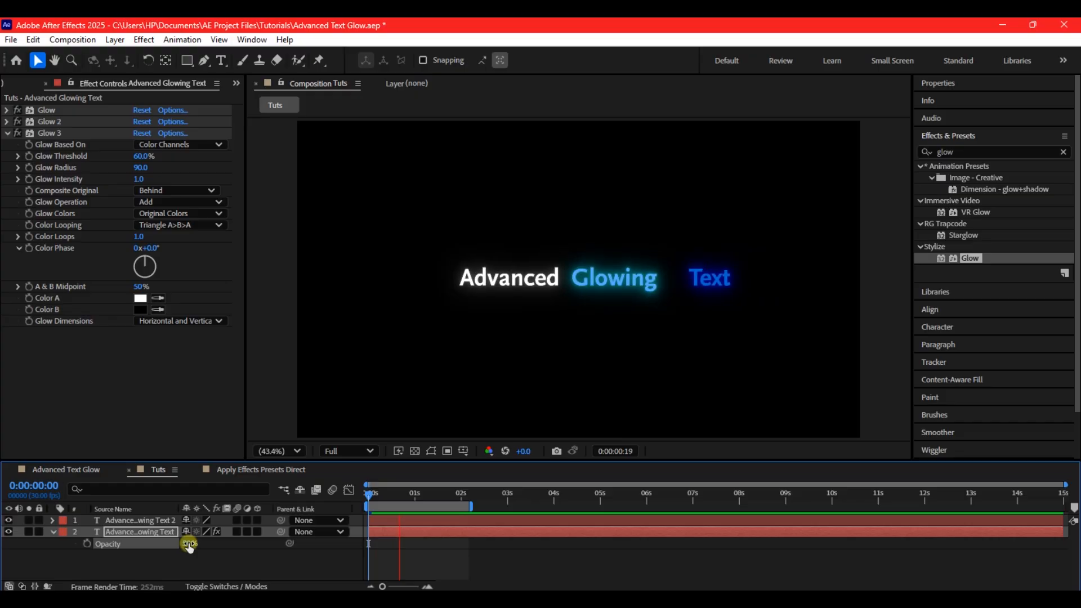
pyautogui.hotkey('ctrl', 's')
pyautogui.click(223, 555)
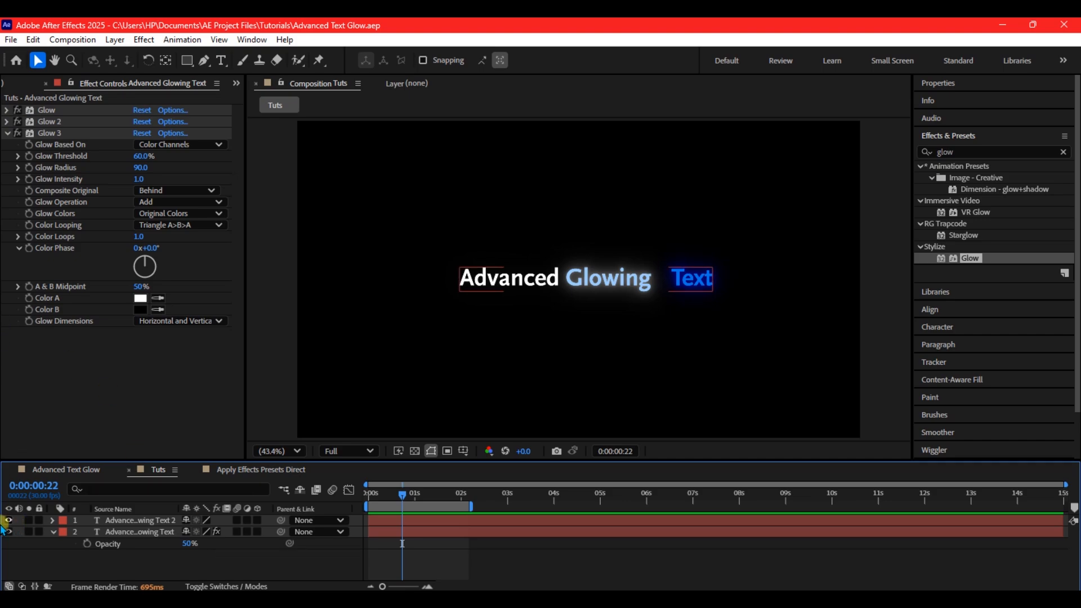
# Step: Expand the Text and Effects groups of the original Advanced Glowing Text layer to reveal its animators and Glow effects
pyautogui.click(52, 532)
pyautogui.click(52, 532)
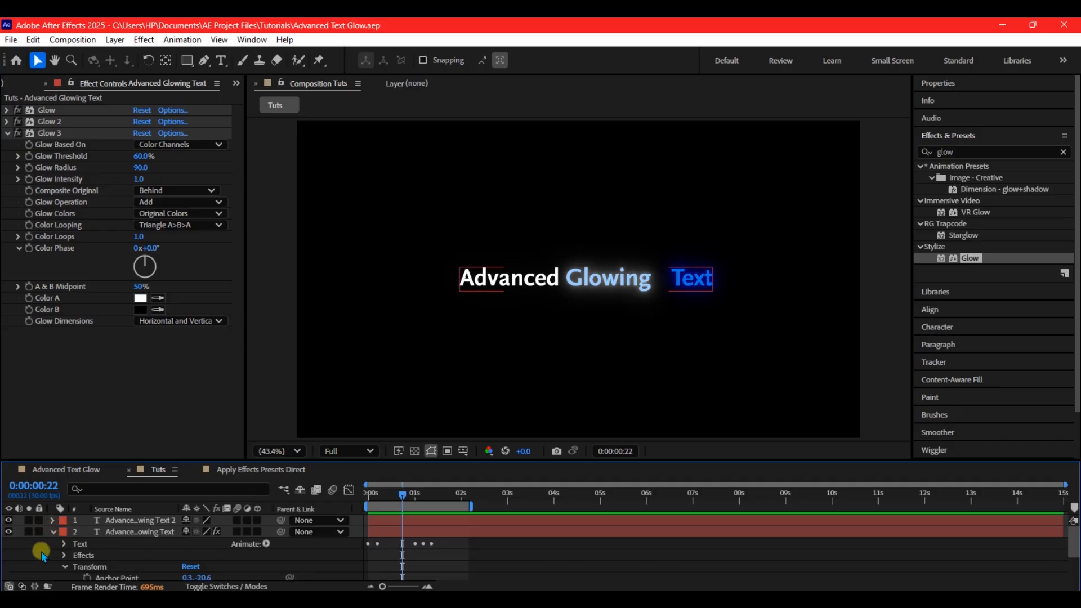
pyautogui.scroll(-3, 43, 544)
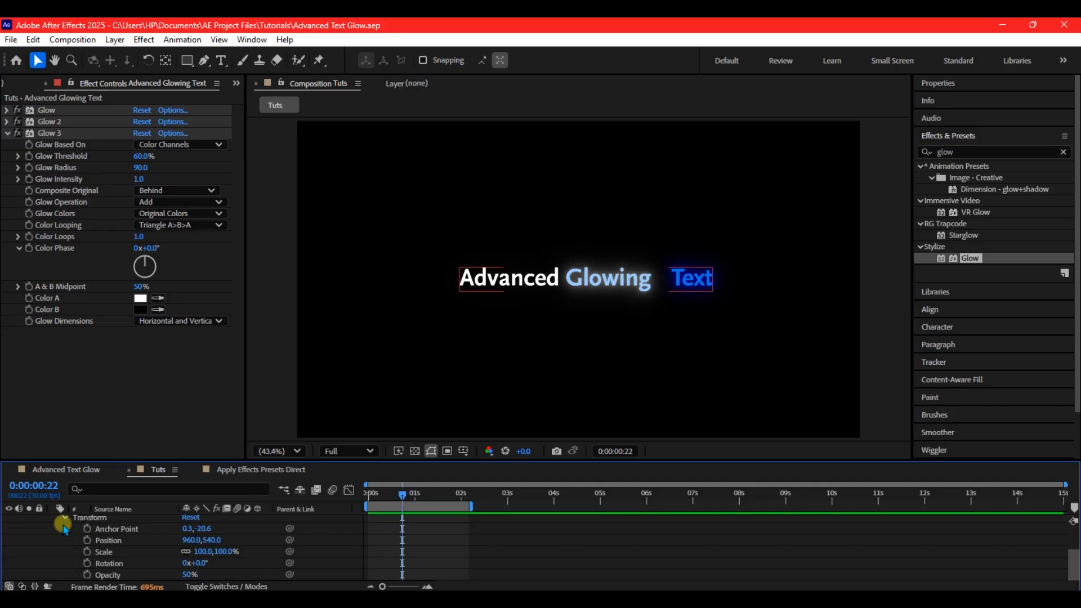
pyautogui.click(64, 519)
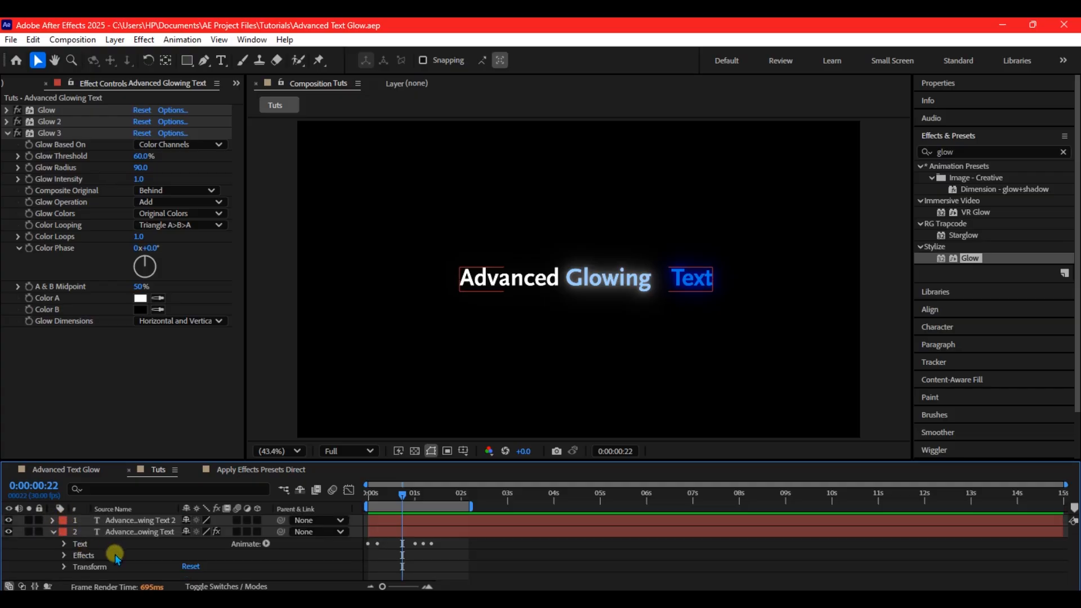
pyautogui.click(64, 555)
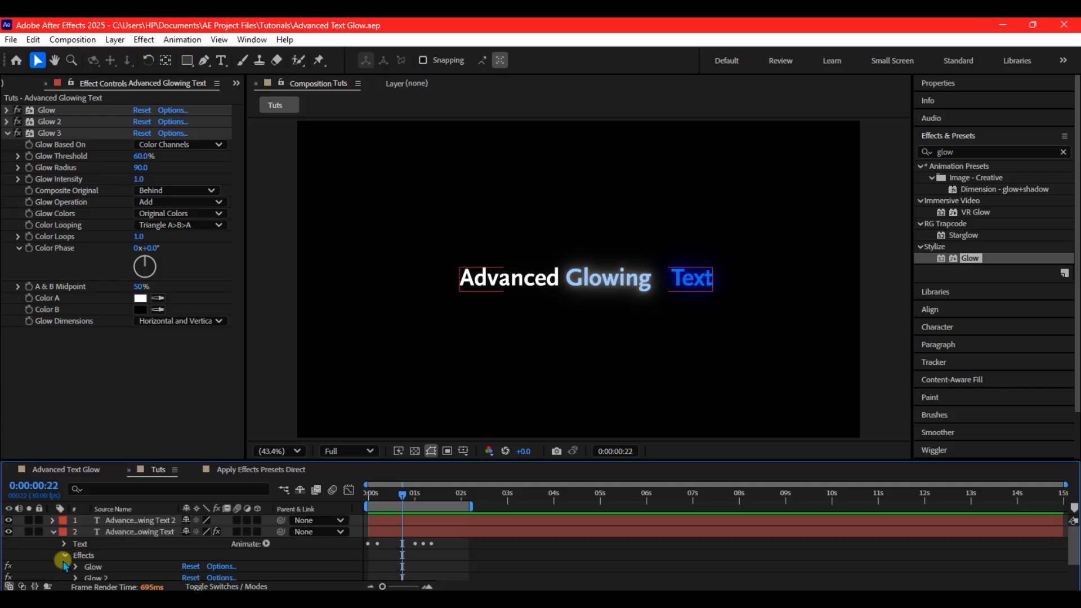
pyautogui.scroll(2, 122, 566)
pyautogui.click(63, 544)
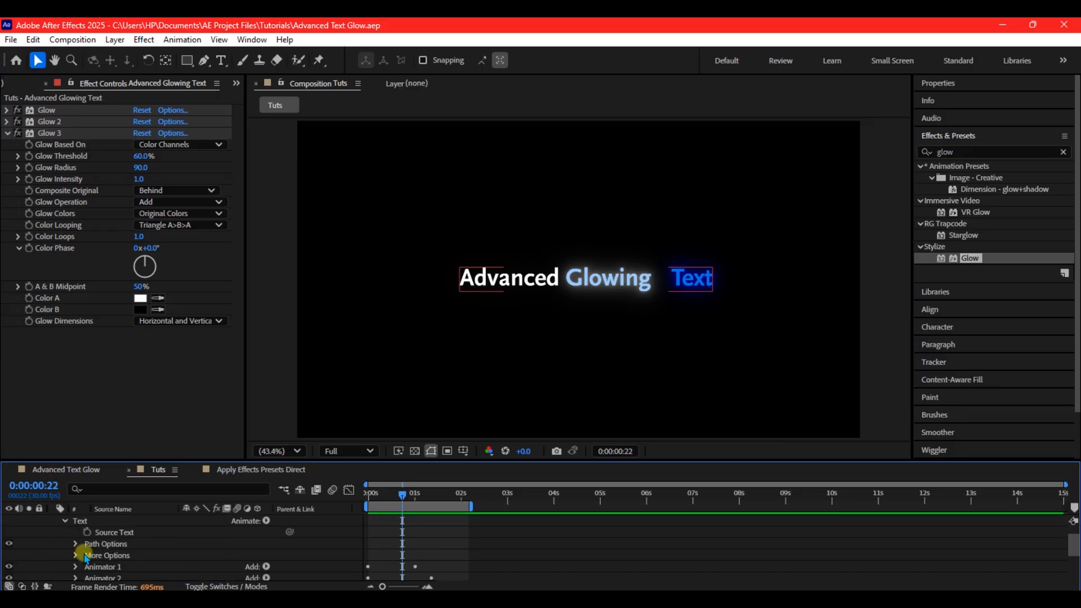
pyautogui.scroll(-1, 98, 569)
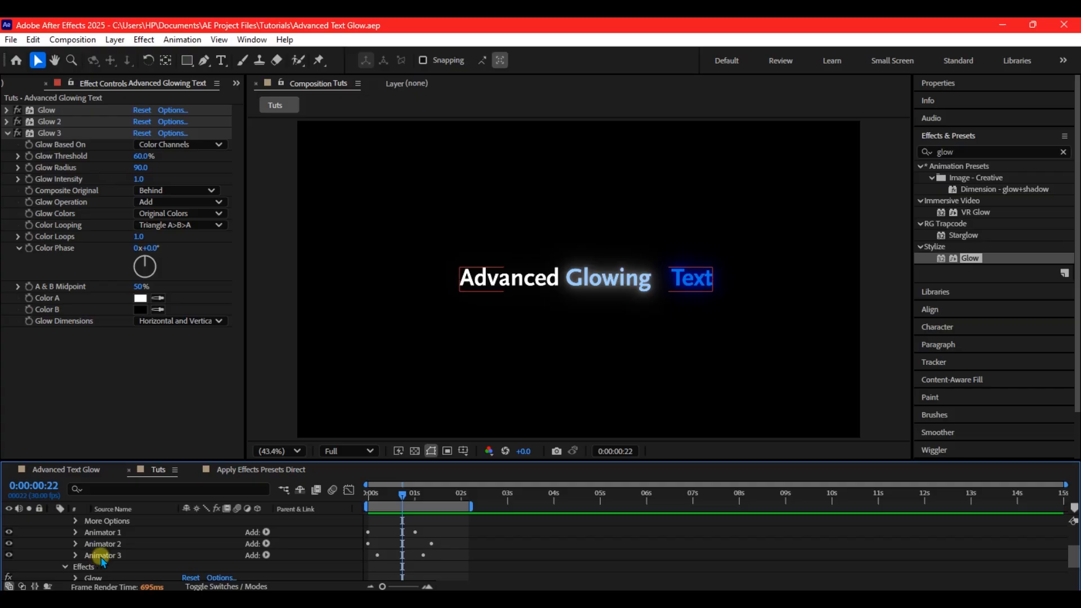
# Step: Save the layer's text animators and three Glow effects as an animation preset named "Slide glow effects"
pyautogui.click(103, 557)
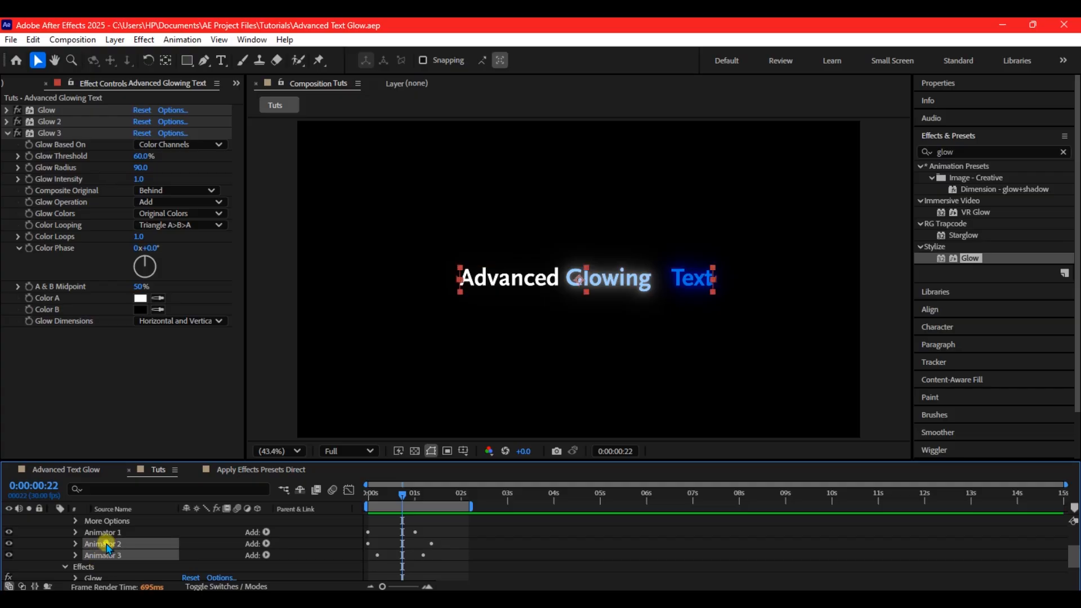
pyautogui.scroll(-1, 140, 538)
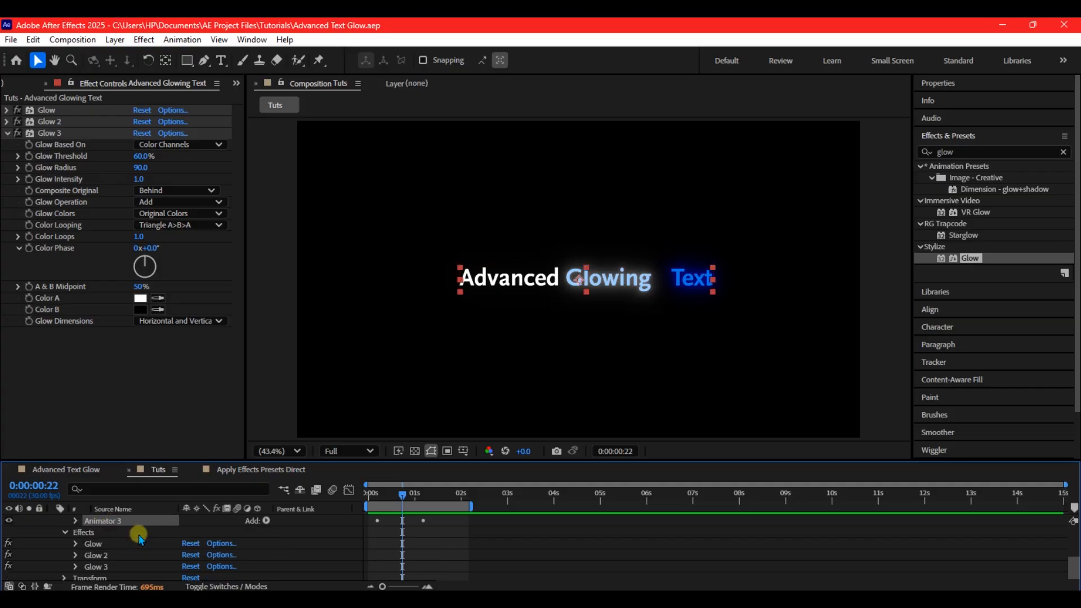
pyautogui.click(98, 567)
pyautogui.keyDown('ctrl'); pyautogui.click(96, 555); pyautogui.keyUp('ctrl')
pyautogui.keyDown('ctrl'); pyautogui.click(93, 543); pyautogui.keyUp('ctrl')
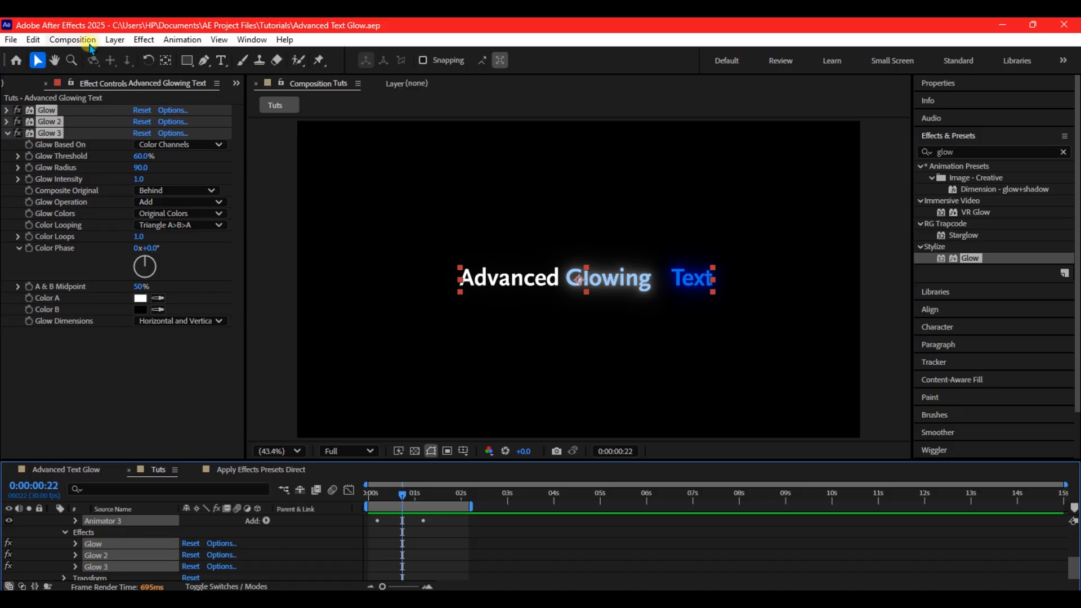
pyautogui.click(183, 41)
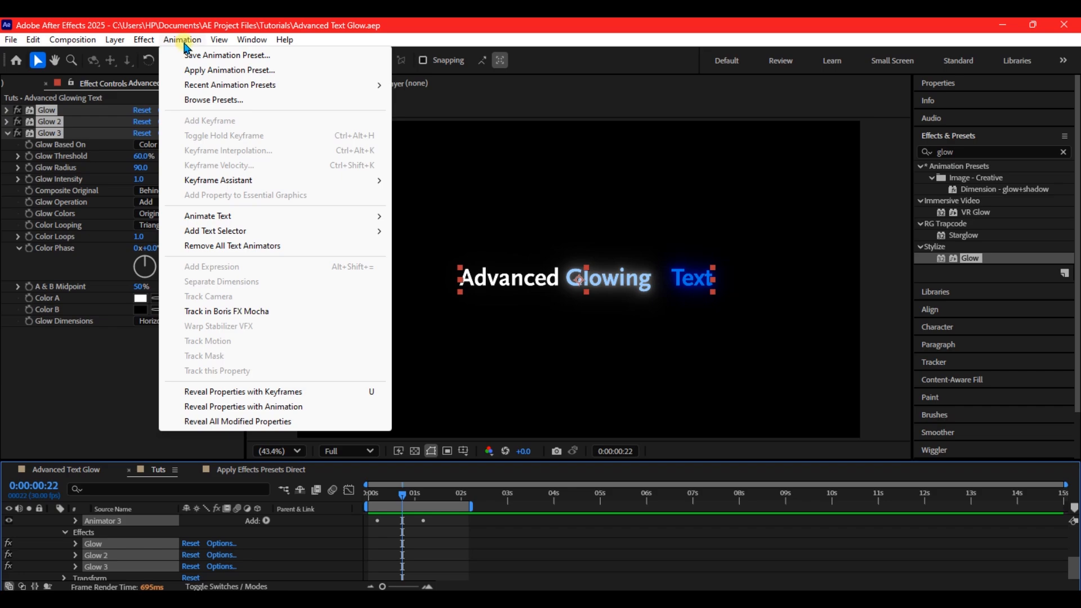
pyautogui.click(226, 56)
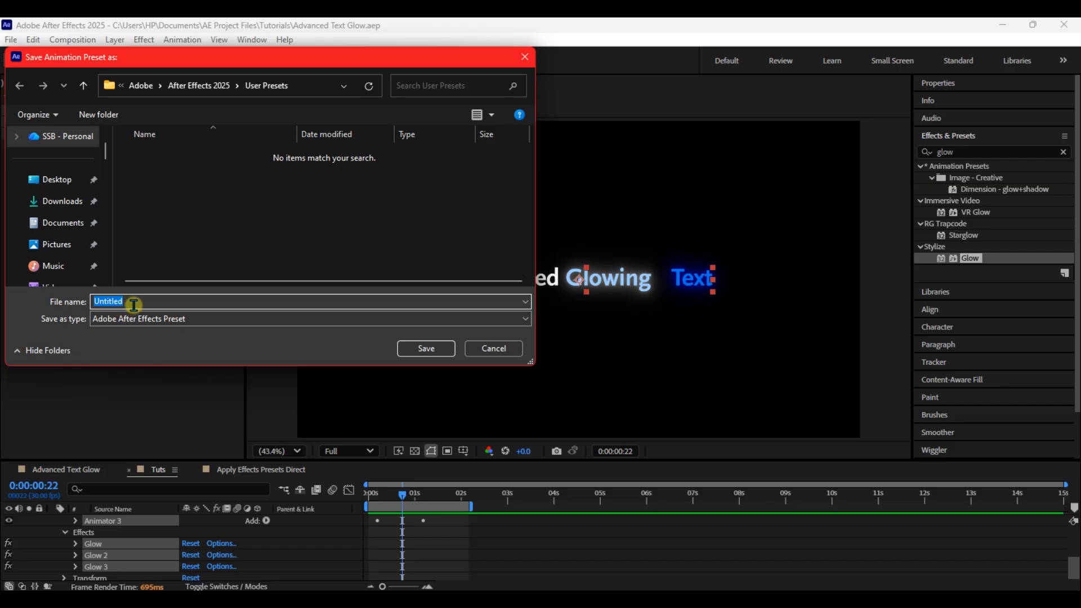
pyautogui.write('Slide glow effects')
pyautogui.click(425, 349)
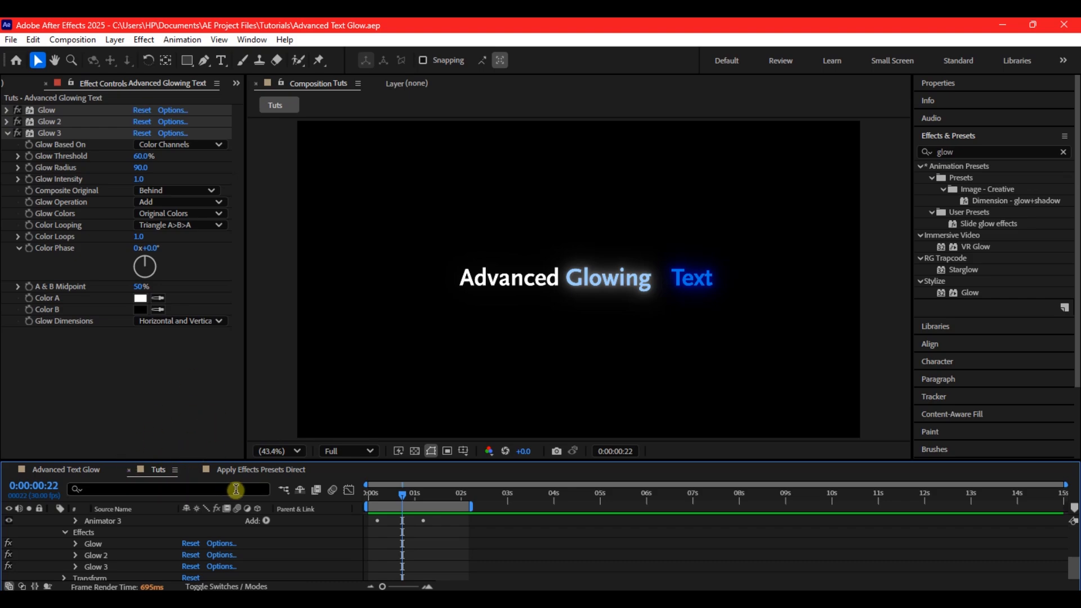
# Step: Apply the "Slide glow effects" preset to the text layer in the Apply Effects Presets Direct composition
pyautogui.click(244, 470)
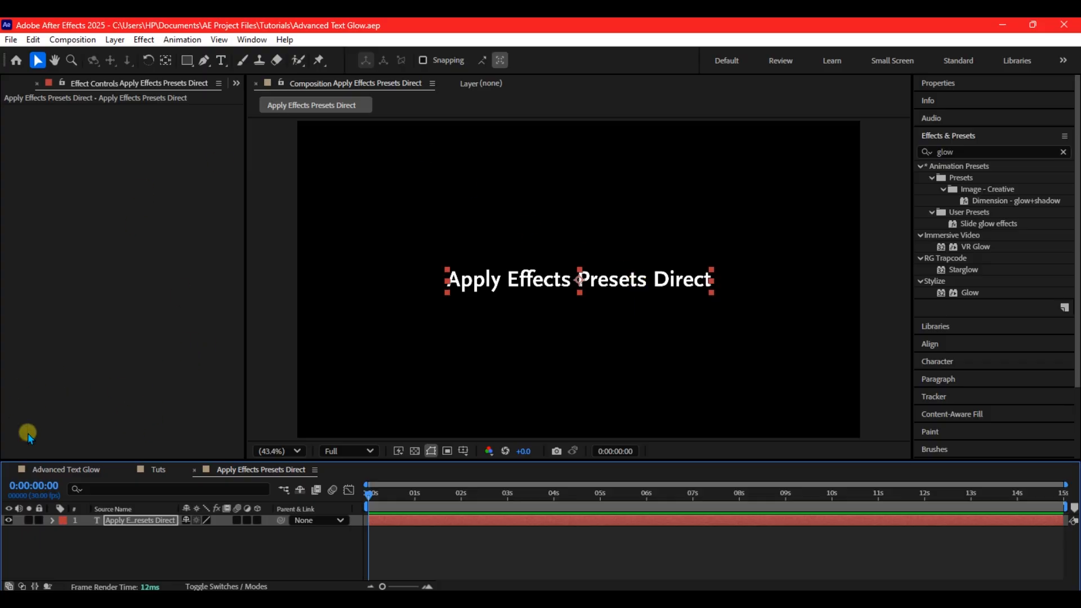
pyautogui.click(134, 522)
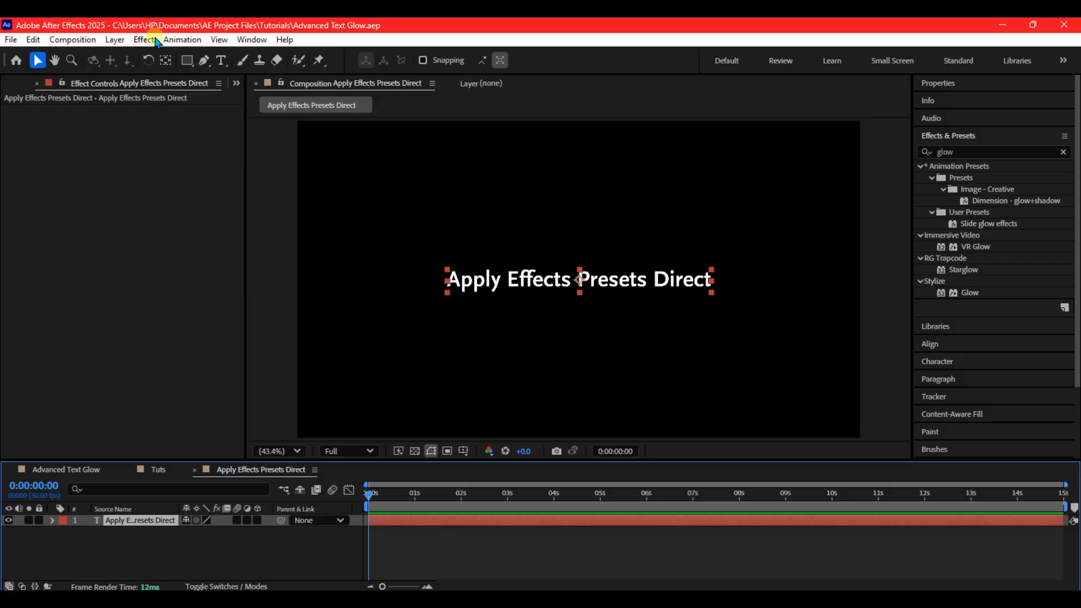
pyautogui.click(186, 39)
pyautogui.moveTo(219, 40)
pyautogui.moveTo(185, 41)
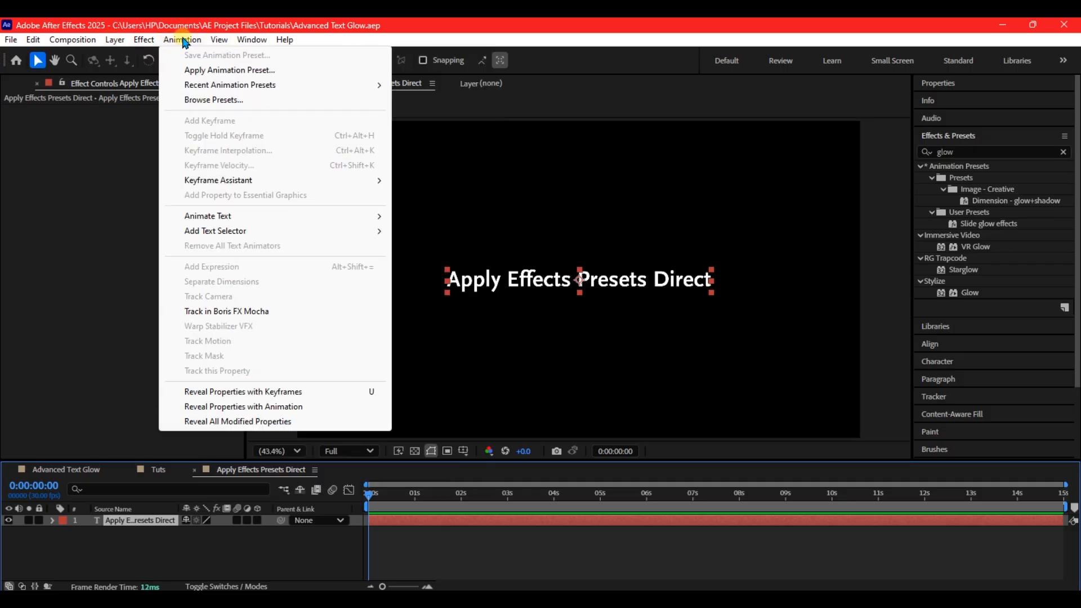
pyautogui.click(193, 71)
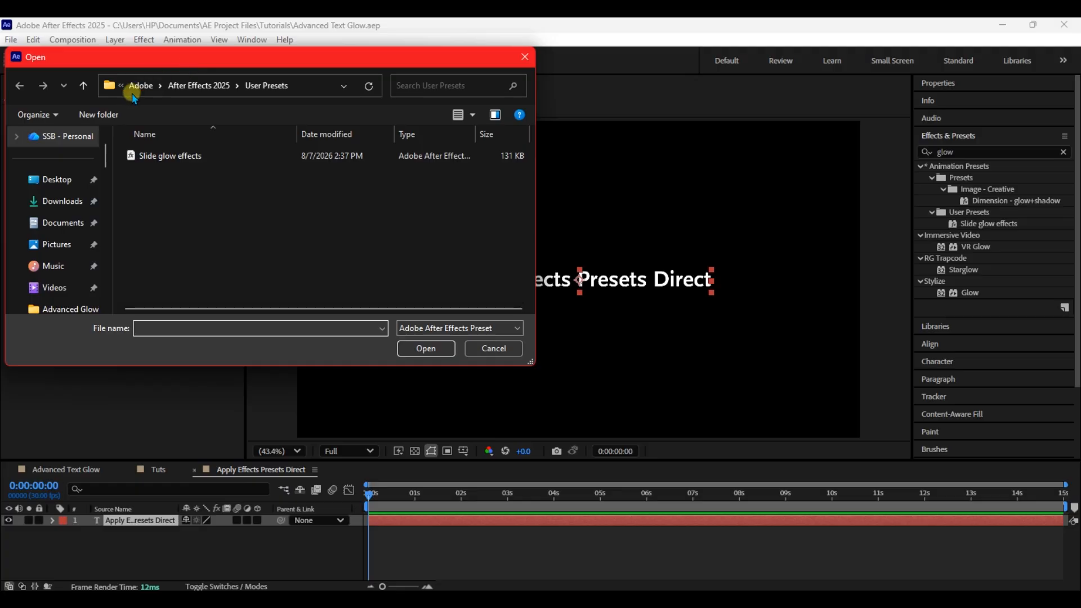
pyautogui.click(165, 160)
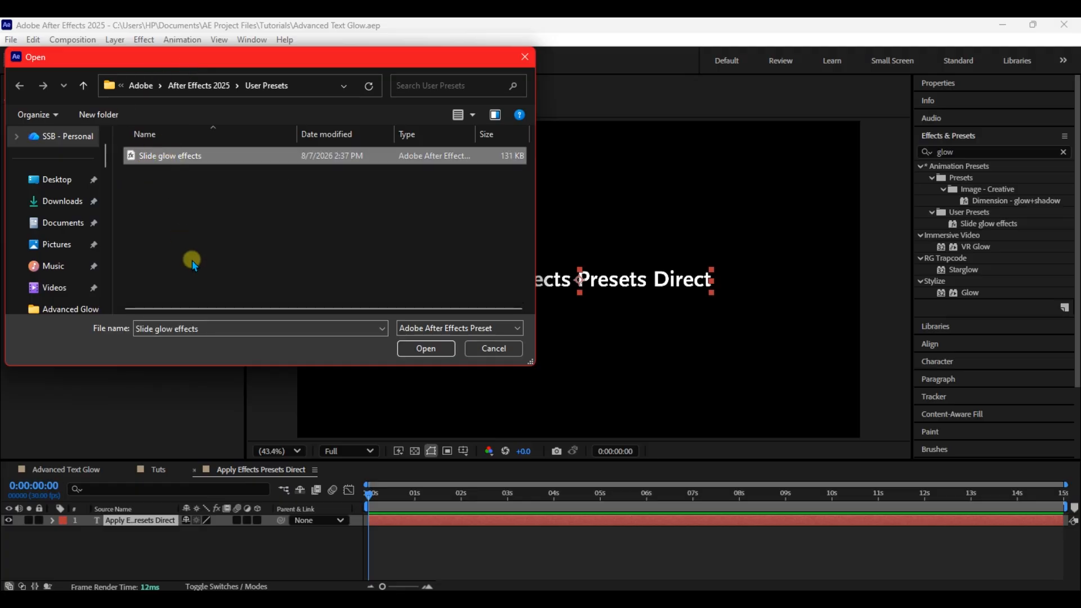
pyautogui.click(426, 349)
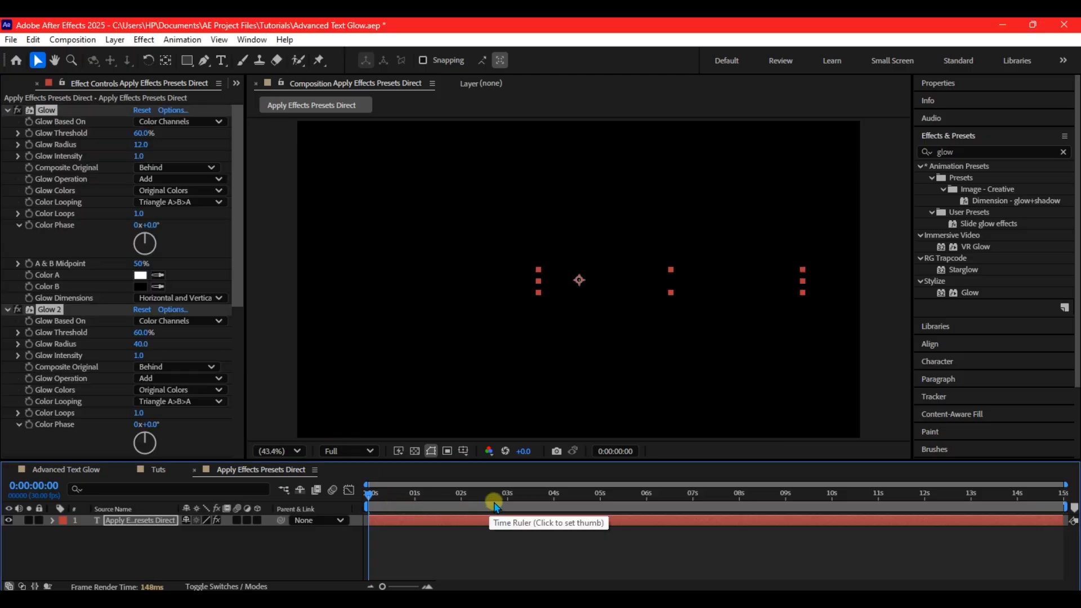
# Step: Shorten the work area to about 3 seconds, preview the preset's animation from the start, and select the text layer
pyautogui.moveTo(475, 495); pyautogui.dragTo(345, 498)
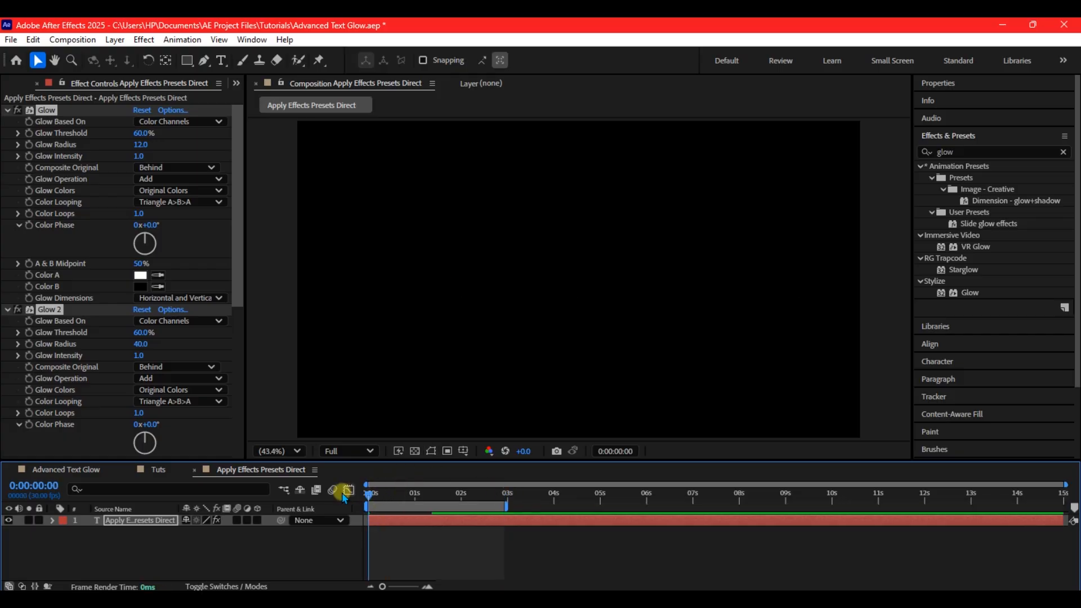
pyautogui.press('space')
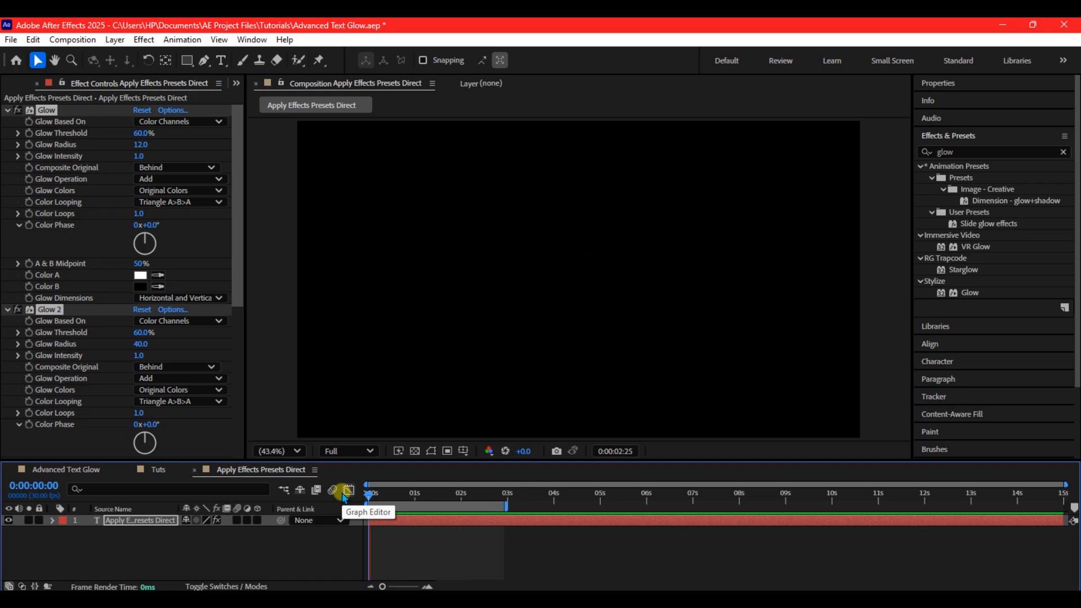
pyautogui.press('space')
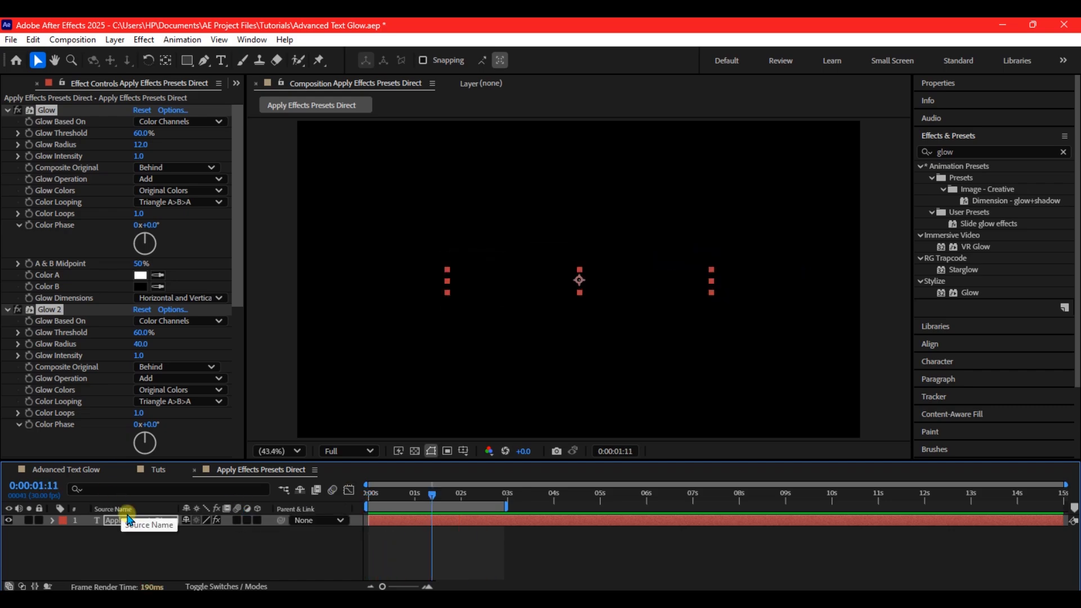
pyautogui.click(129, 523)
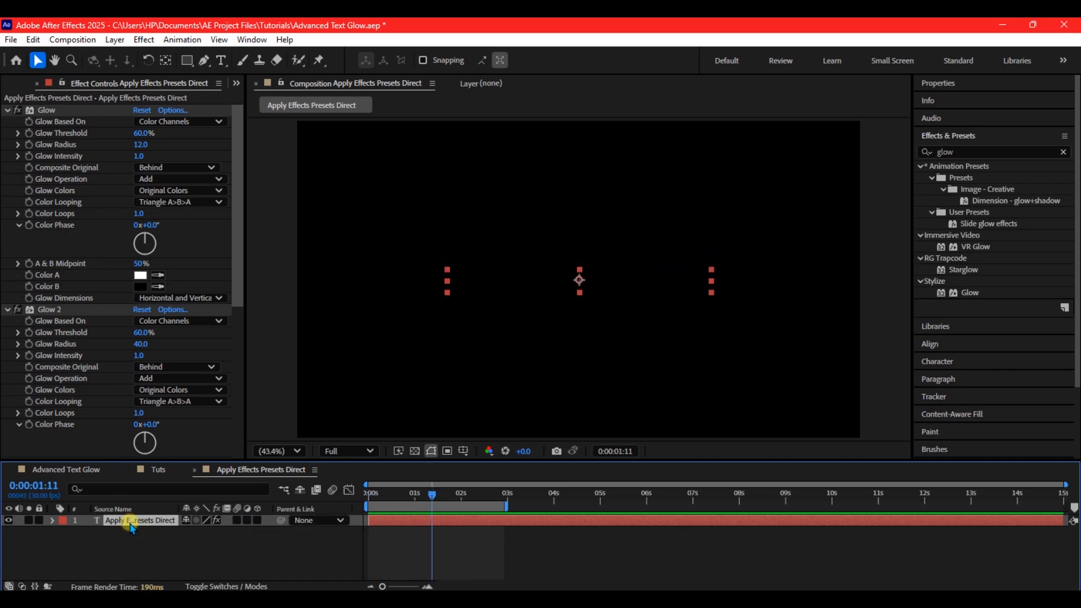
# Step: Duplicate the Apply Effects Presets Direct text layer and delete all three Glow effects from the duplicate
pyautogui.hotkey('ctrl', 'd')
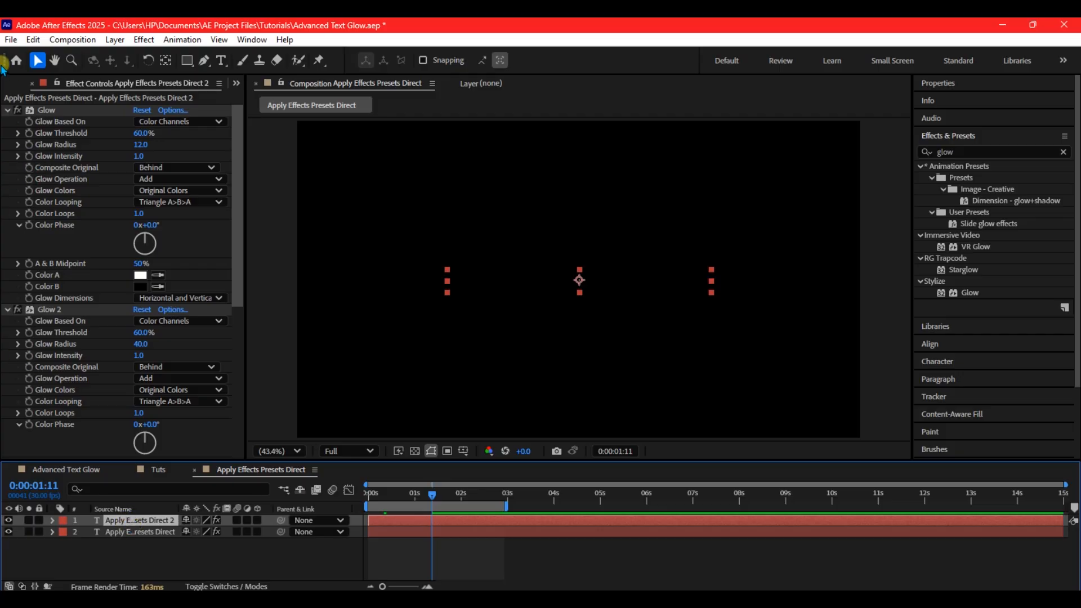
pyautogui.click(7, 111)
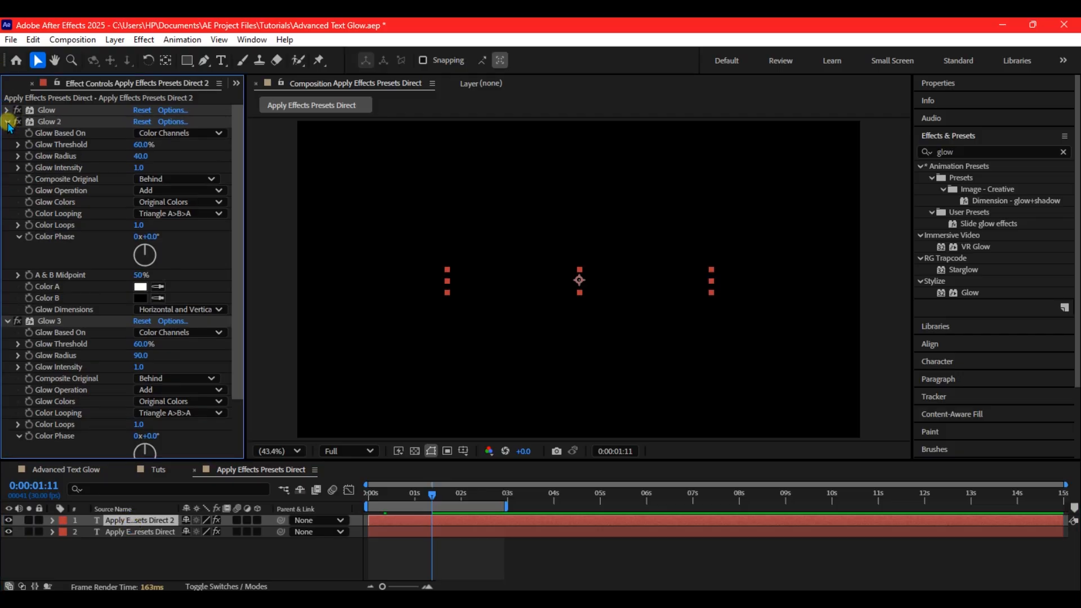
pyautogui.click(7, 121)
pyautogui.click(40, 111)
pyautogui.keyDown('ctrl'); pyautogui.click(47, 122); pyautogui.keyUp('ctrl')
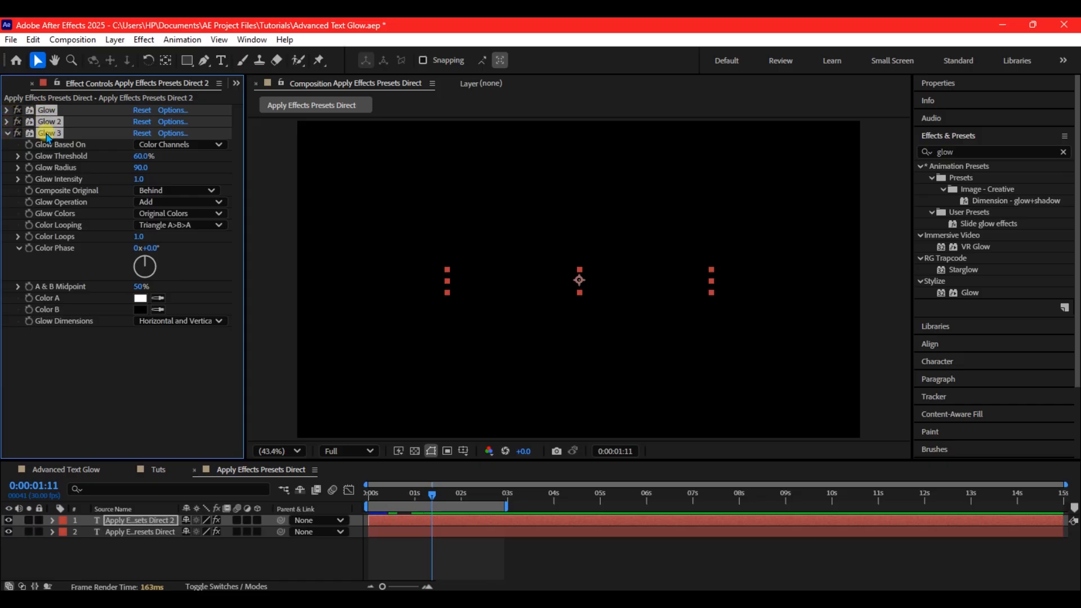
pyautogui.press('Delete')
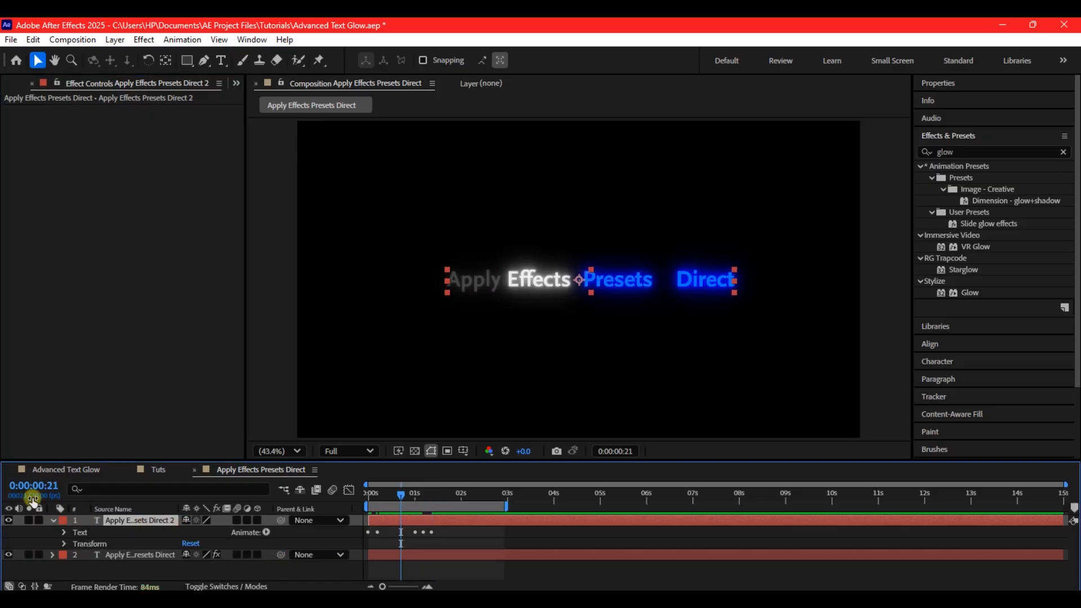
# Step: Delete Animator 3 from the duplicated text layer's Text group and preview the animation from the start
pyautogui.click(63, 532)
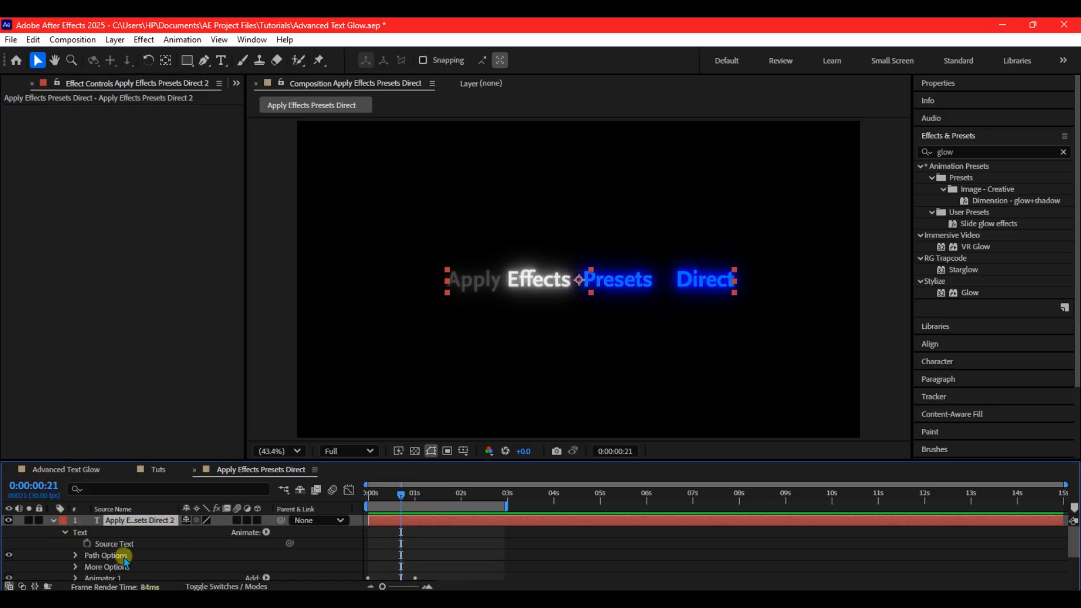
pyautogui.scroll(-2, 119, 558)
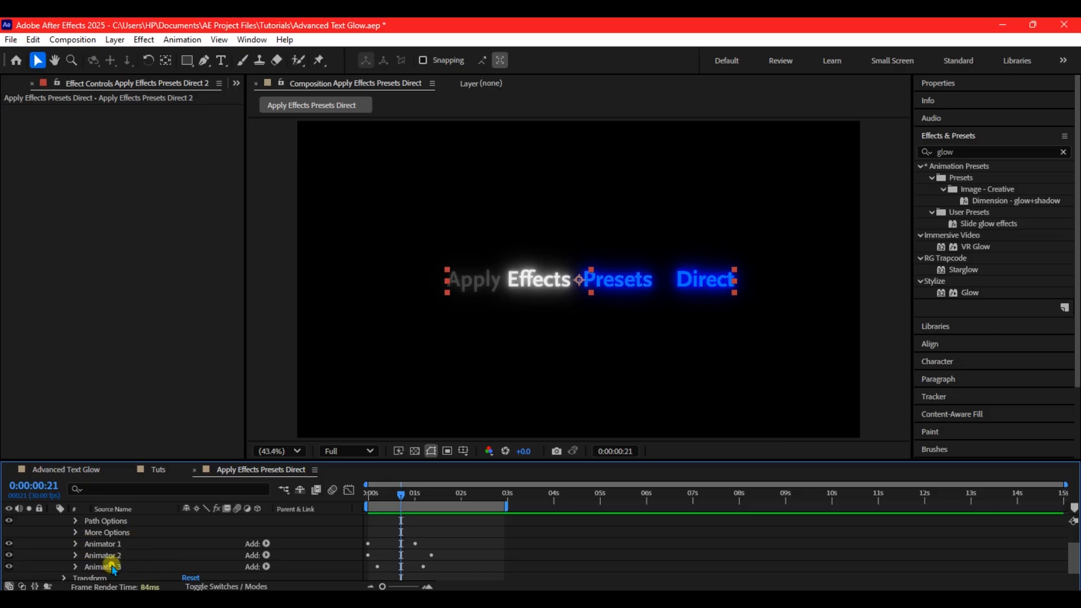
pyautogui.click(130, 567)
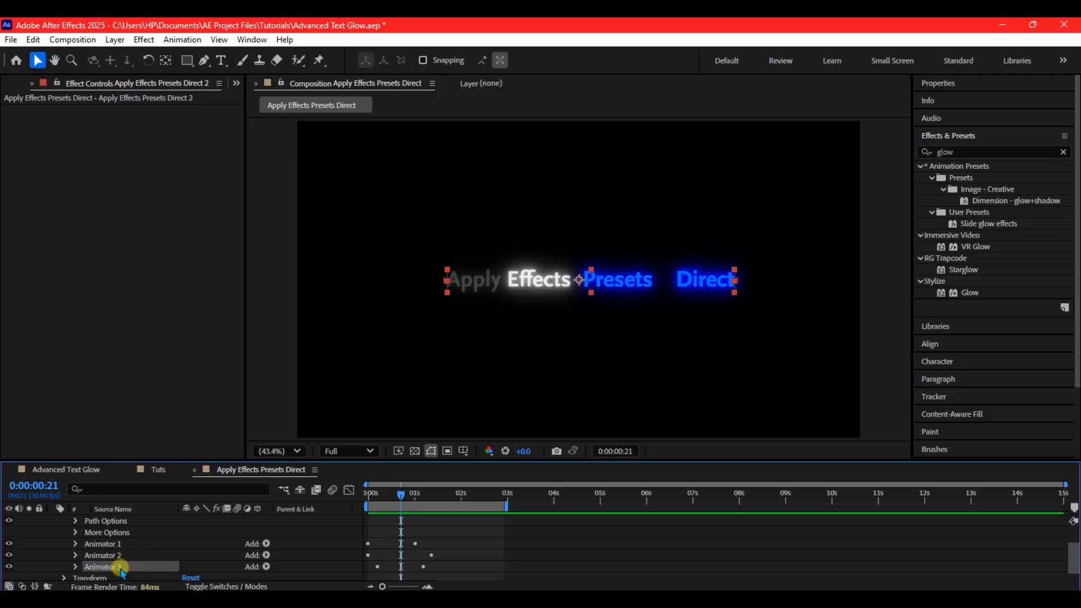
pyautogui.press('Delete')
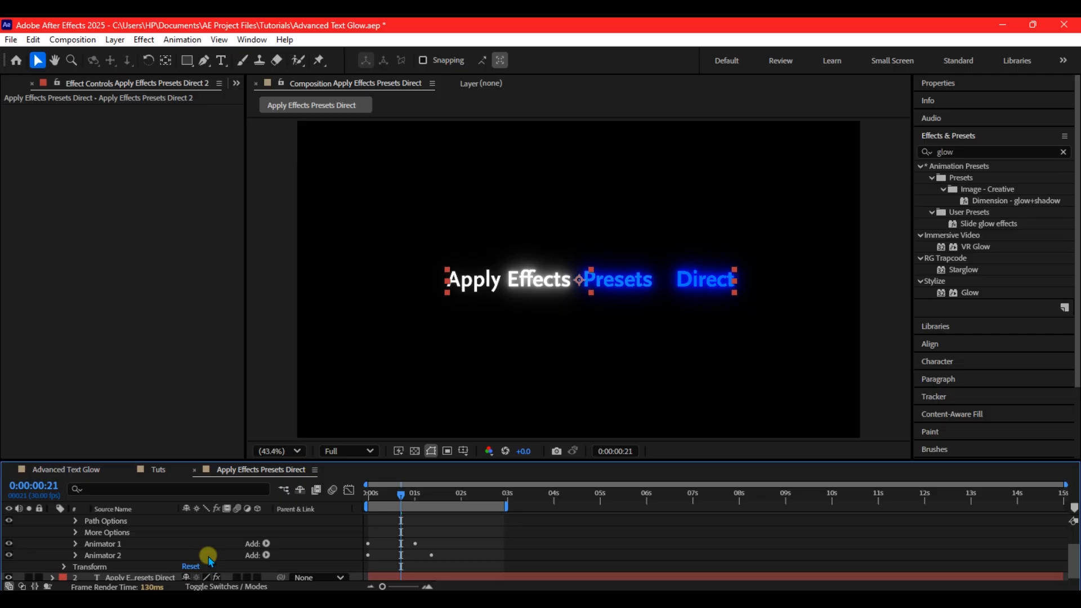
pyautogui.moveTo(380, 494); pyautogui.dragTo(355, 492)
pyautogui.press('space')
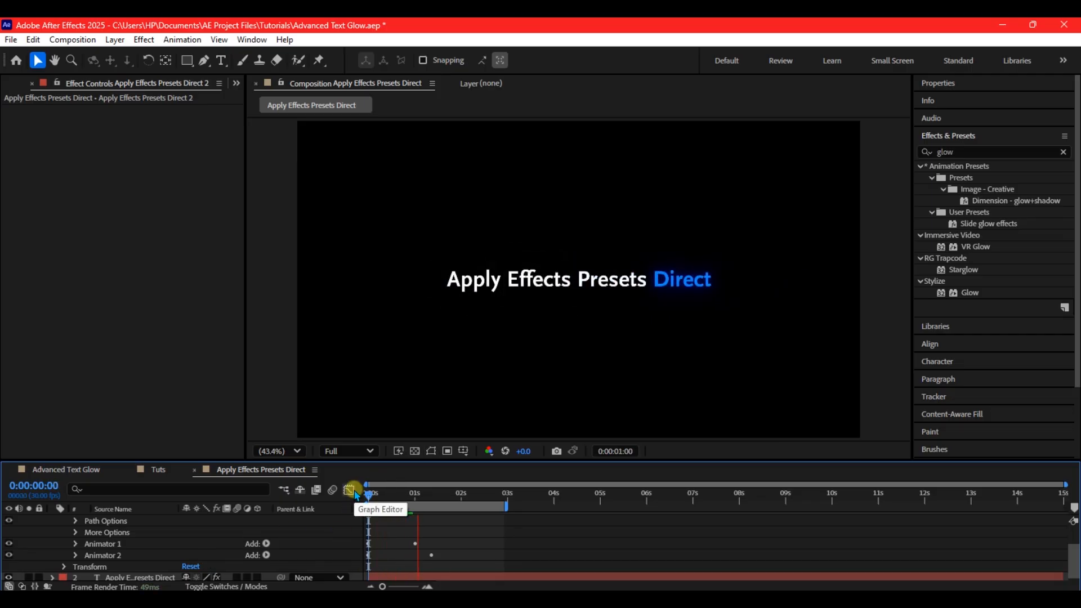